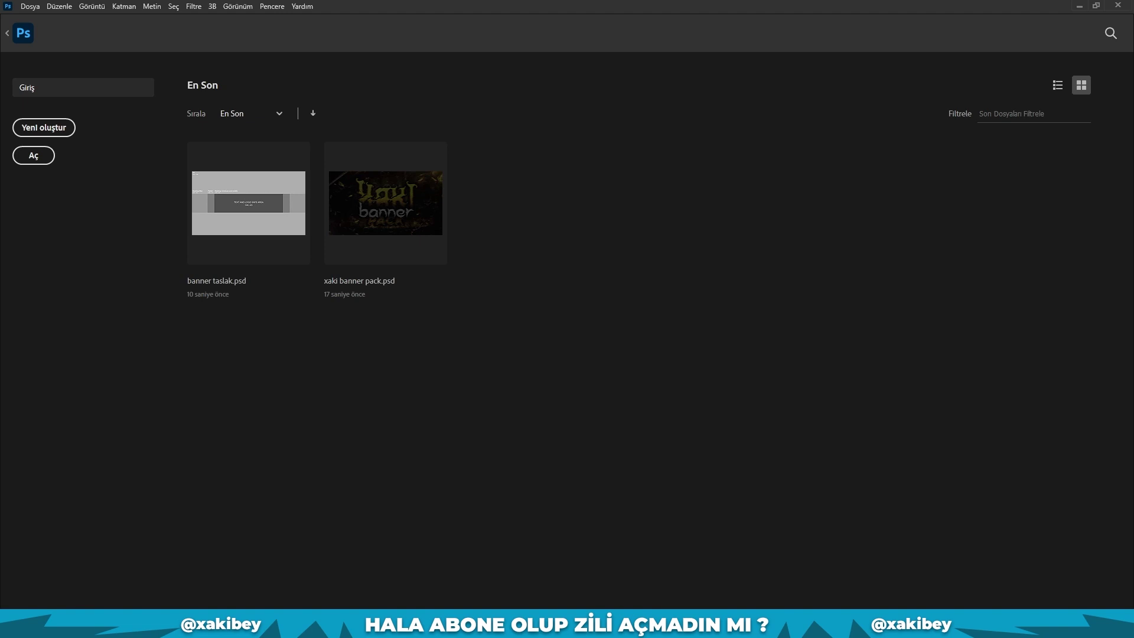
Open banner taslak.psd, zoom in, and hide the Katman 1 banner-size guide layer.
key("Escape")
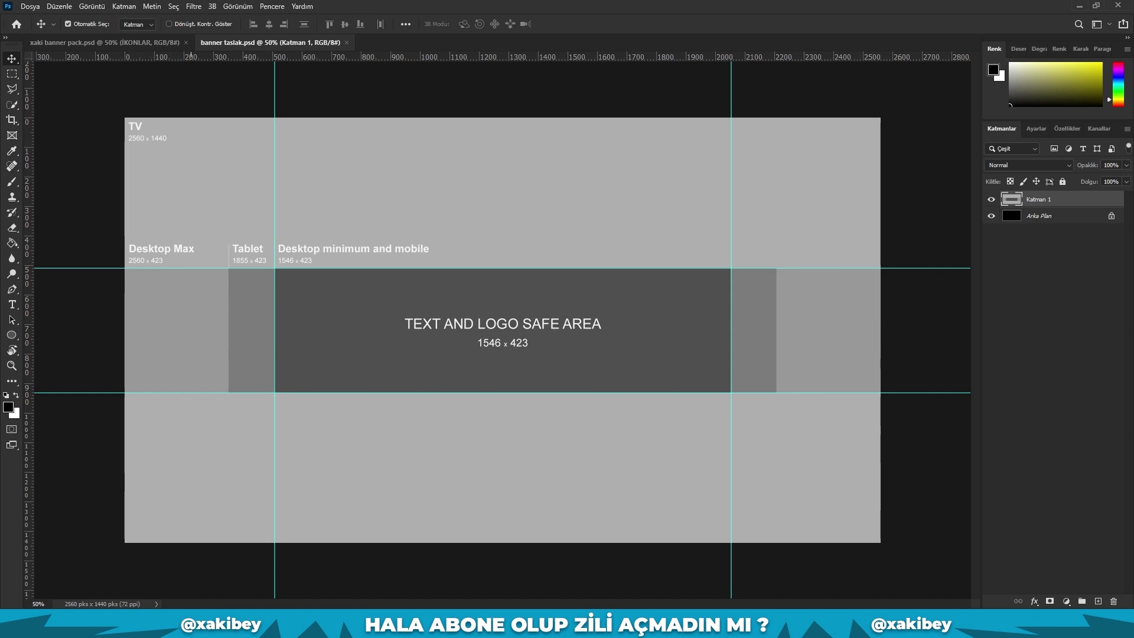
scroll(502, 330, "up", 1)
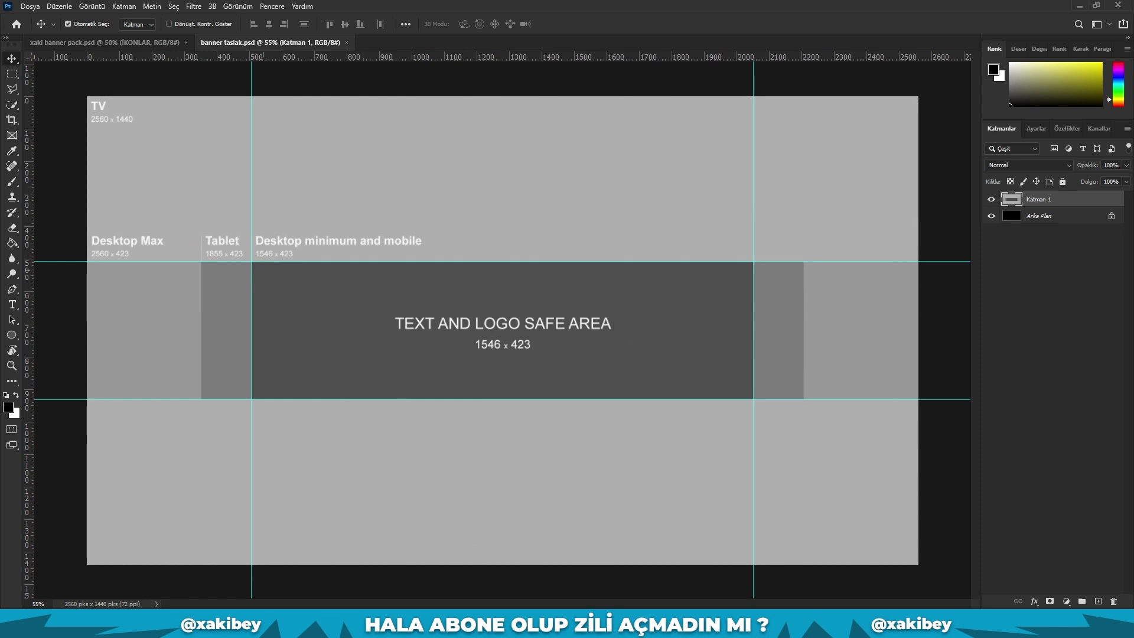
key("m")
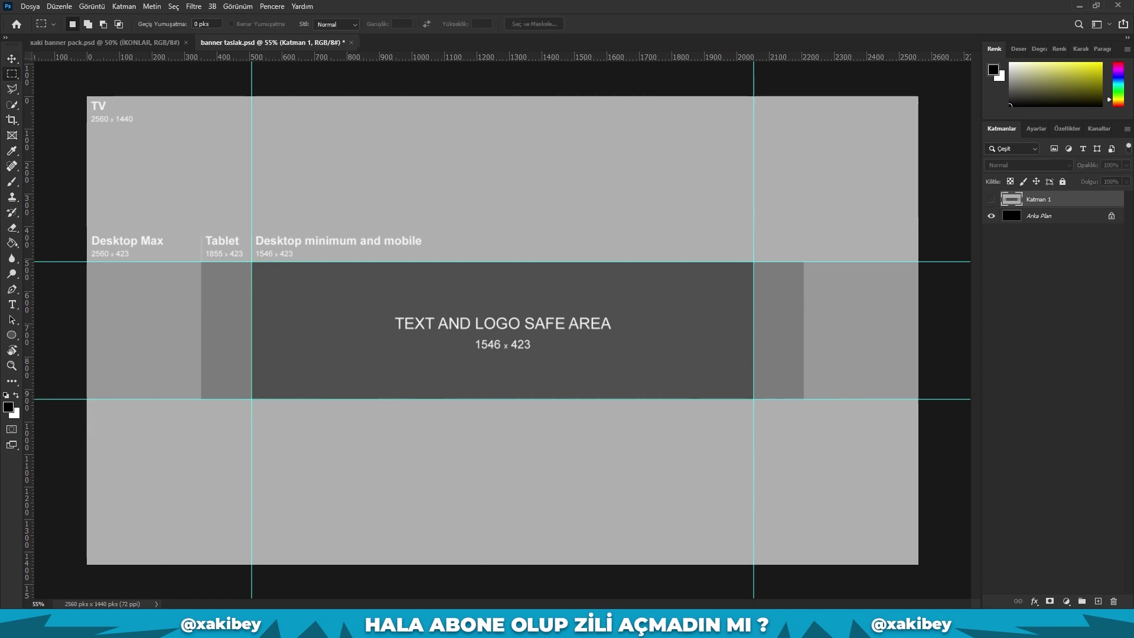
key("ctrl+comma")
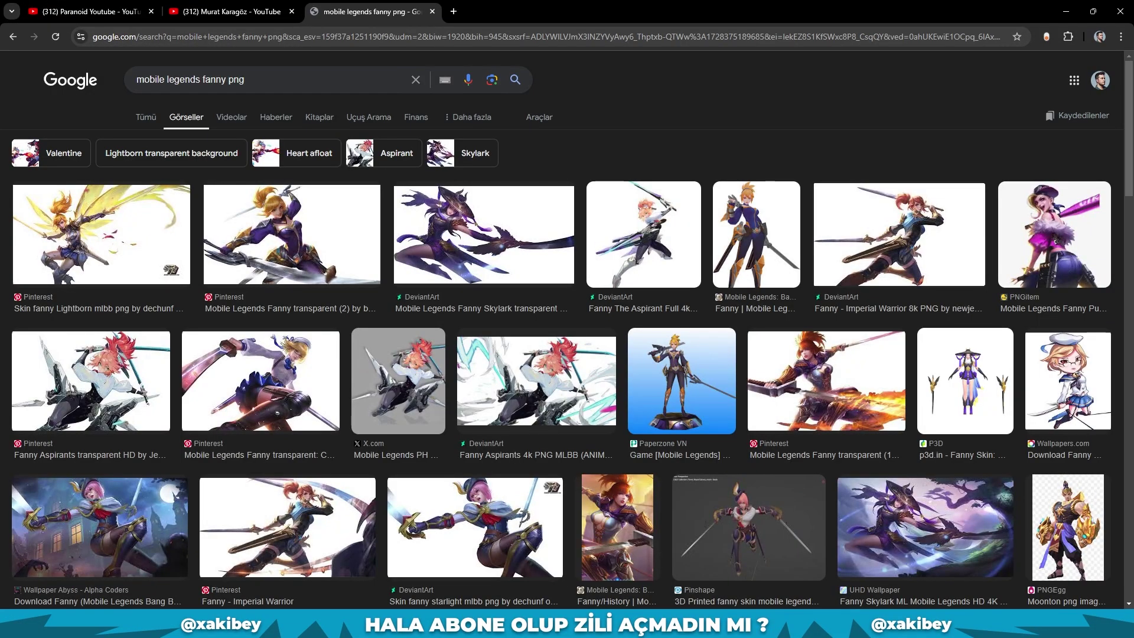
Save the Fanny Skylark transparent PNG, then search 'mobile legends franco png'.
left_click(543, 221)
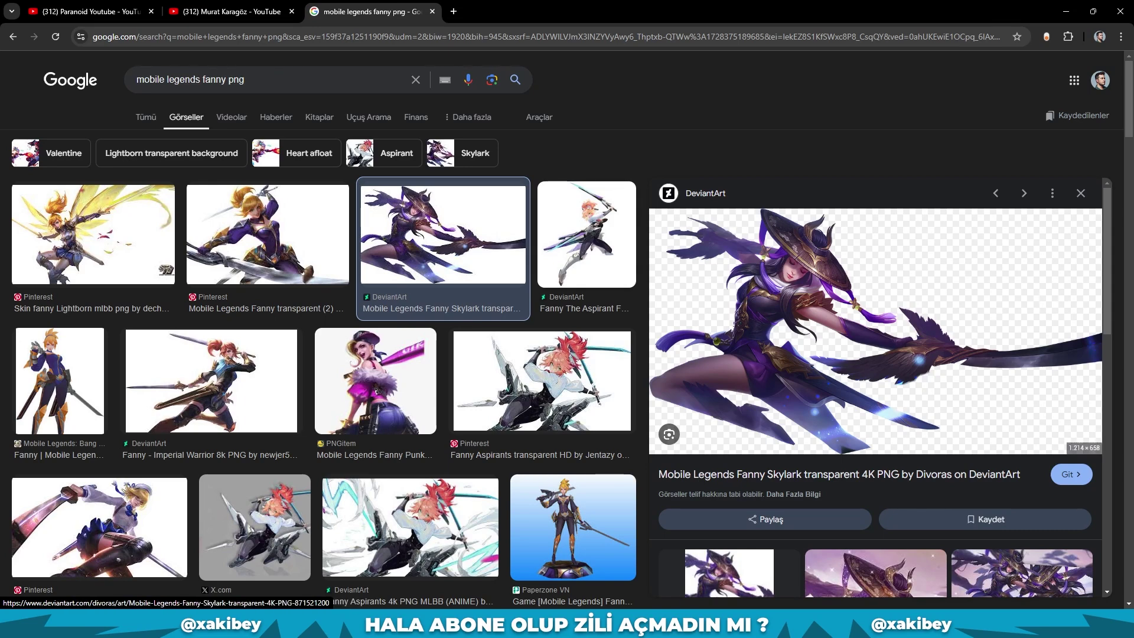
right_click(803, 208)
left_click(850, 227)
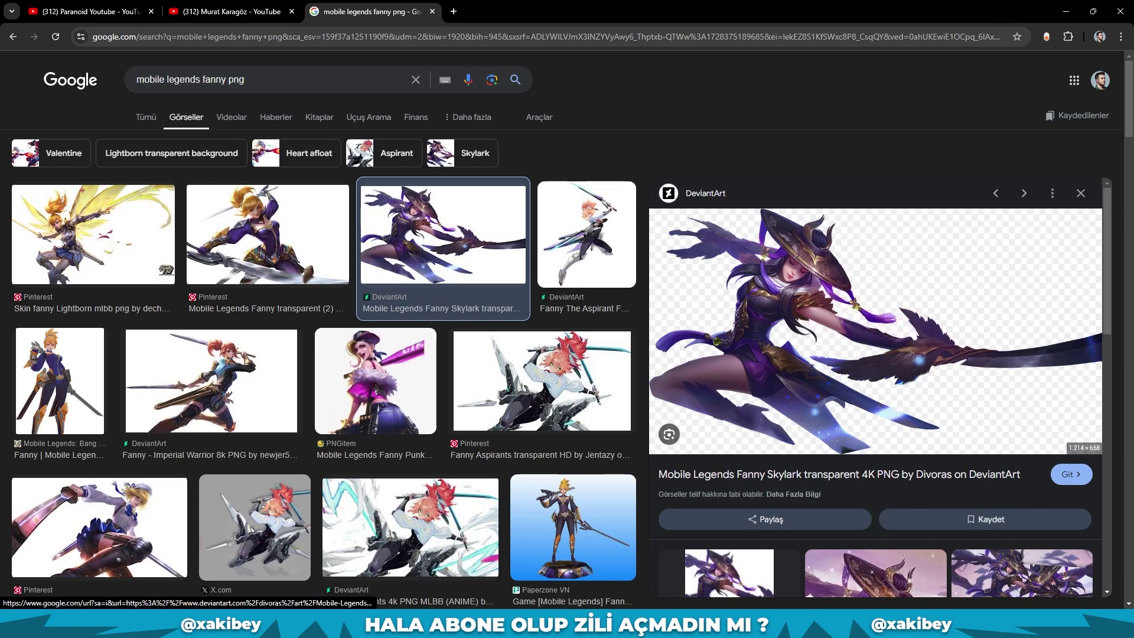
key("Return")
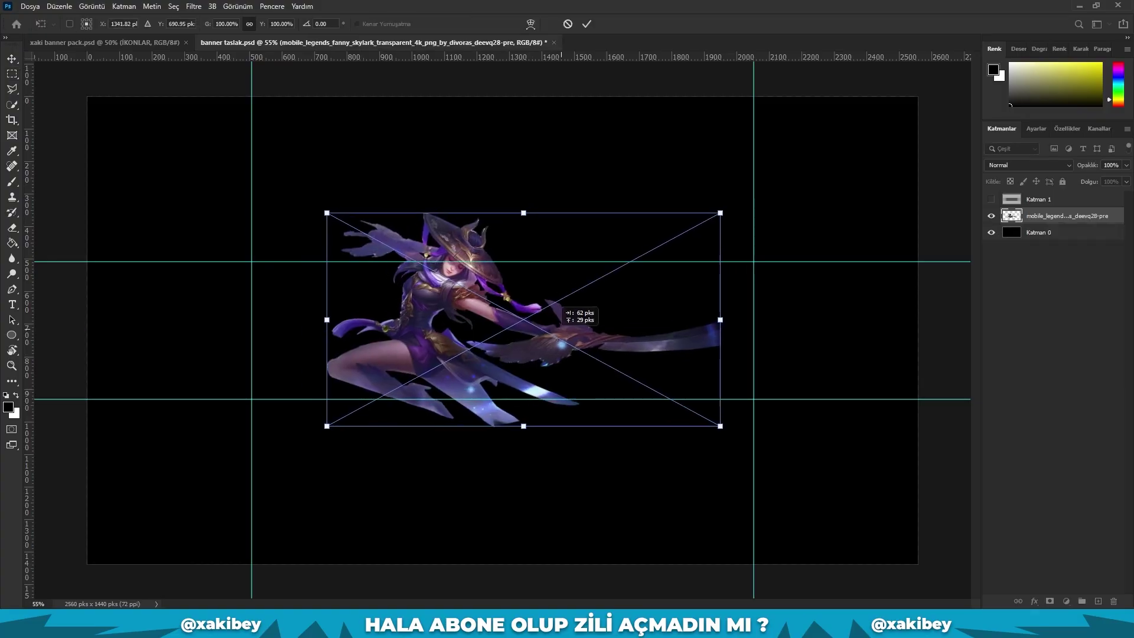
type("mobile legends franco png")
key("Return")
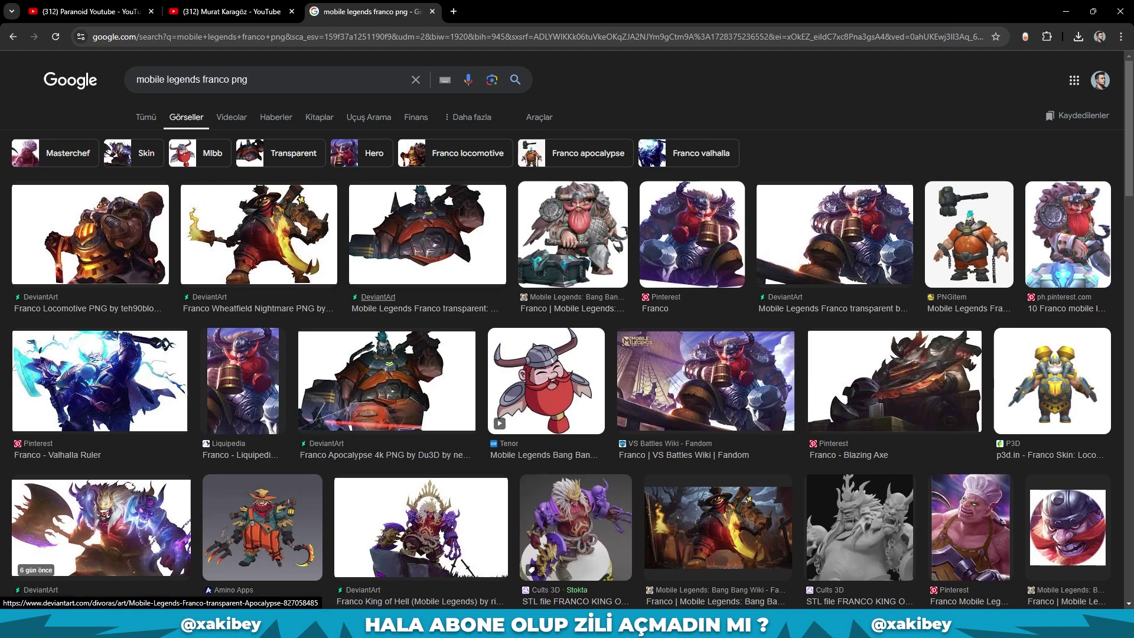
Place Franco on the banner's left side and move Fanny closer to him.
key("Return")
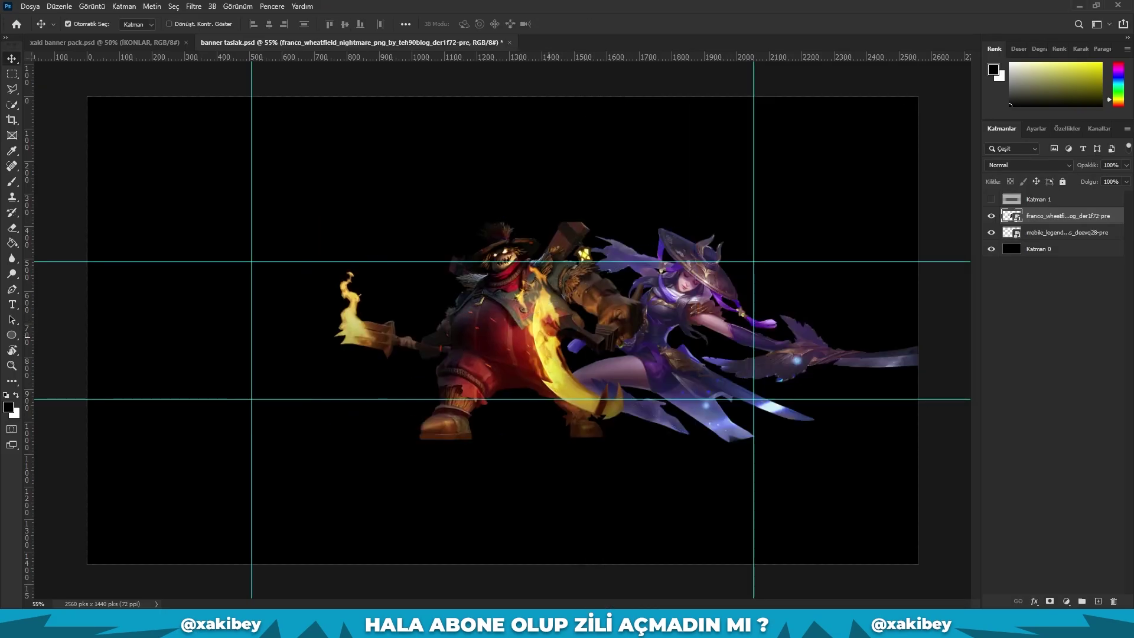
left_click_drag(462, 332, 252, 332)
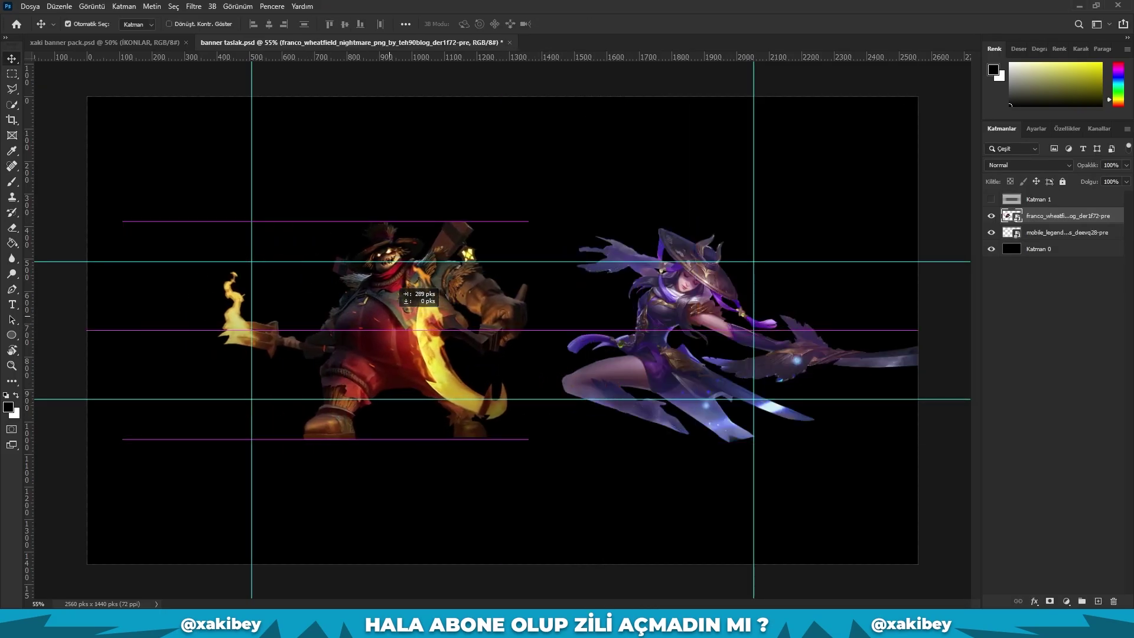
left_click_drag(295, 283, 318, 283)
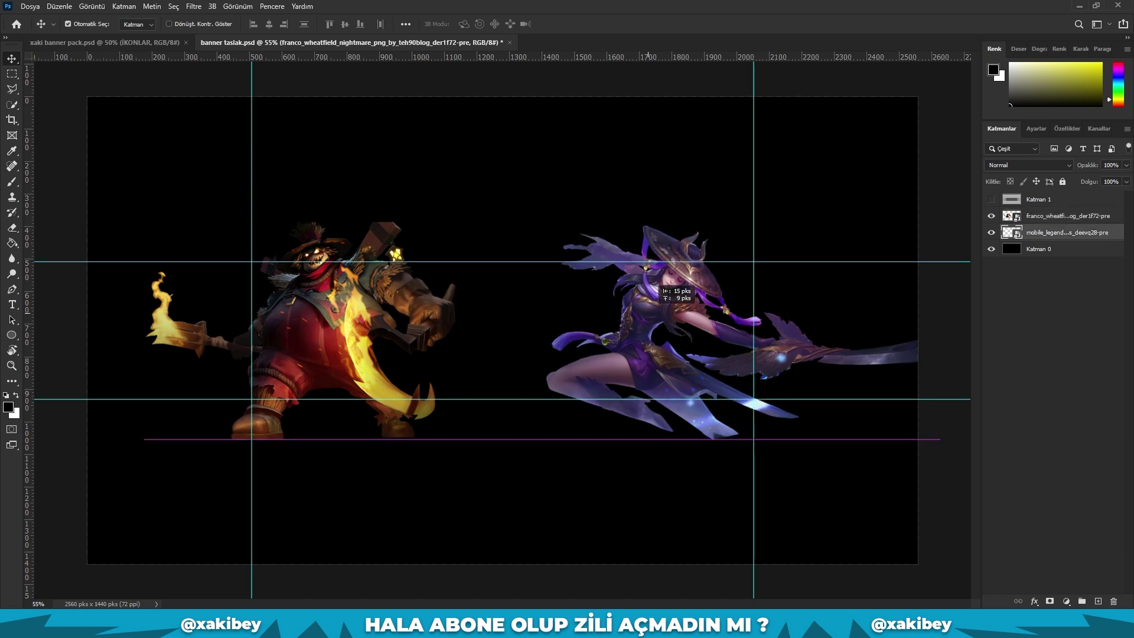
left_click_drag(680, 307, 541, 307)
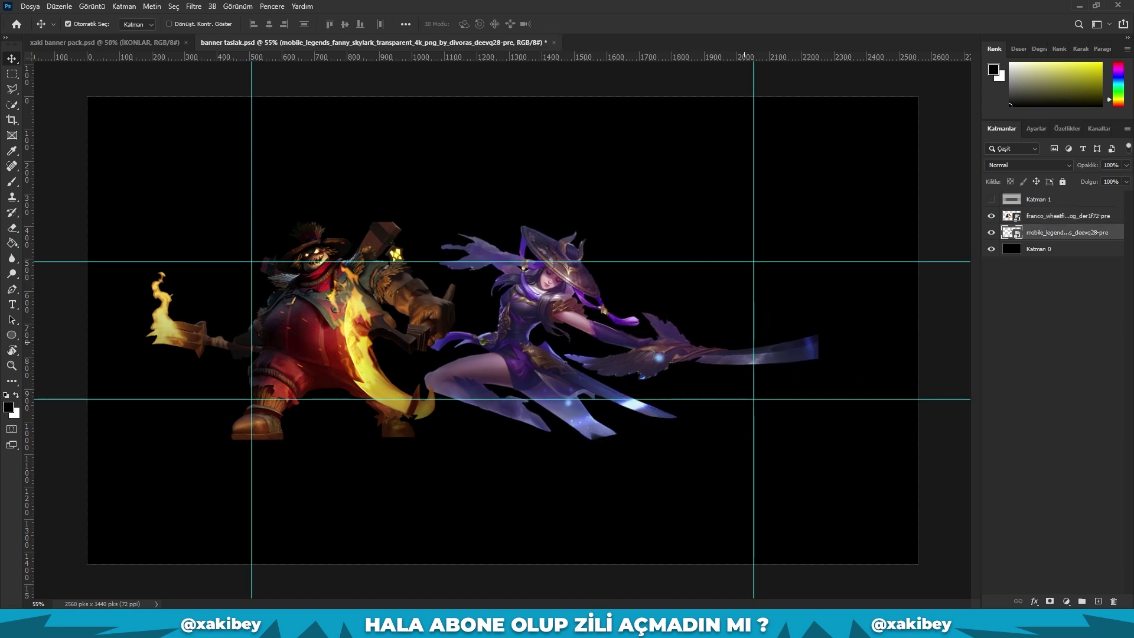
Flip Fanny horizontally (Yatay Çevir), overlap her onto Franco, and nudge Franco further left.
key("ctrl+t")
right_click(561, 349)
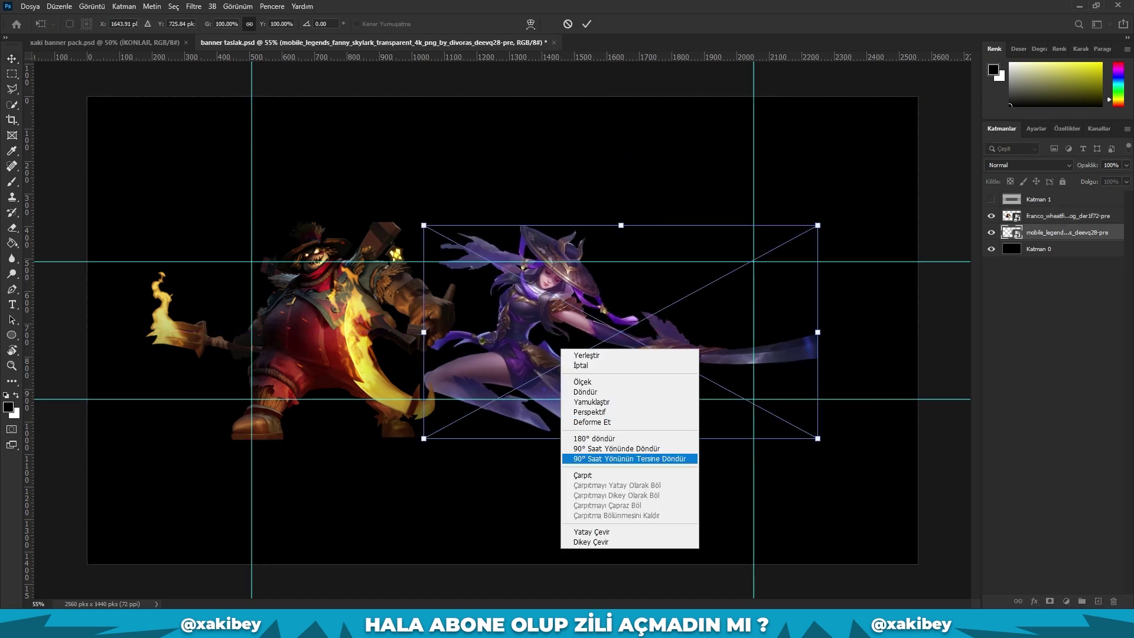
left_click(592, 531)
left_click_drag(716, 322, 390, 323)
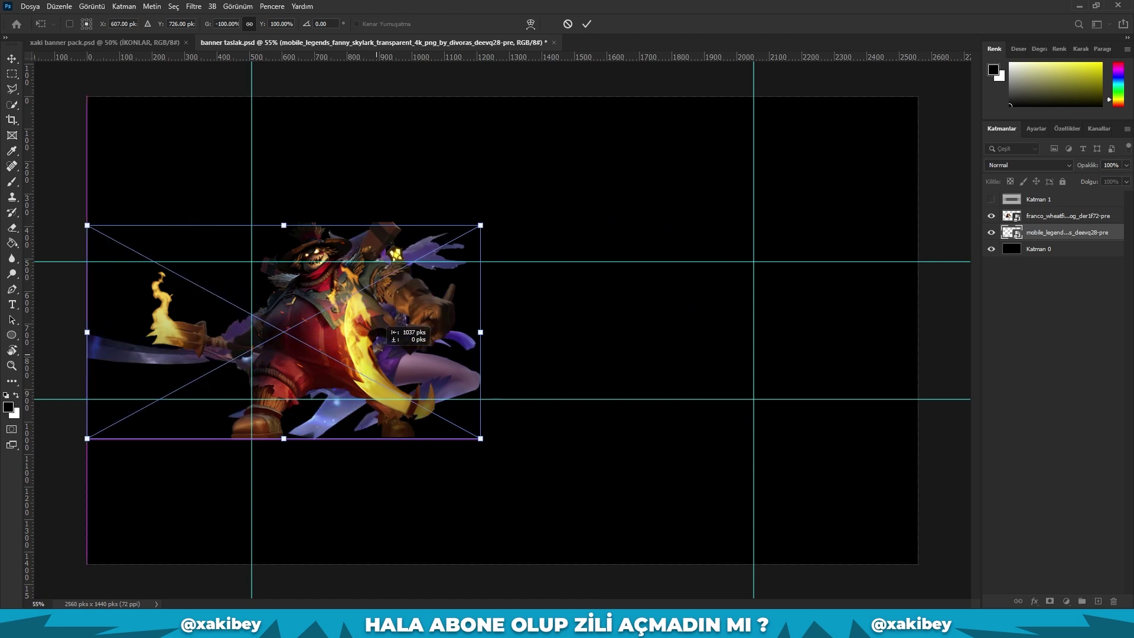
key("Escape")
left_click_drag(591, 307, 413, 308)
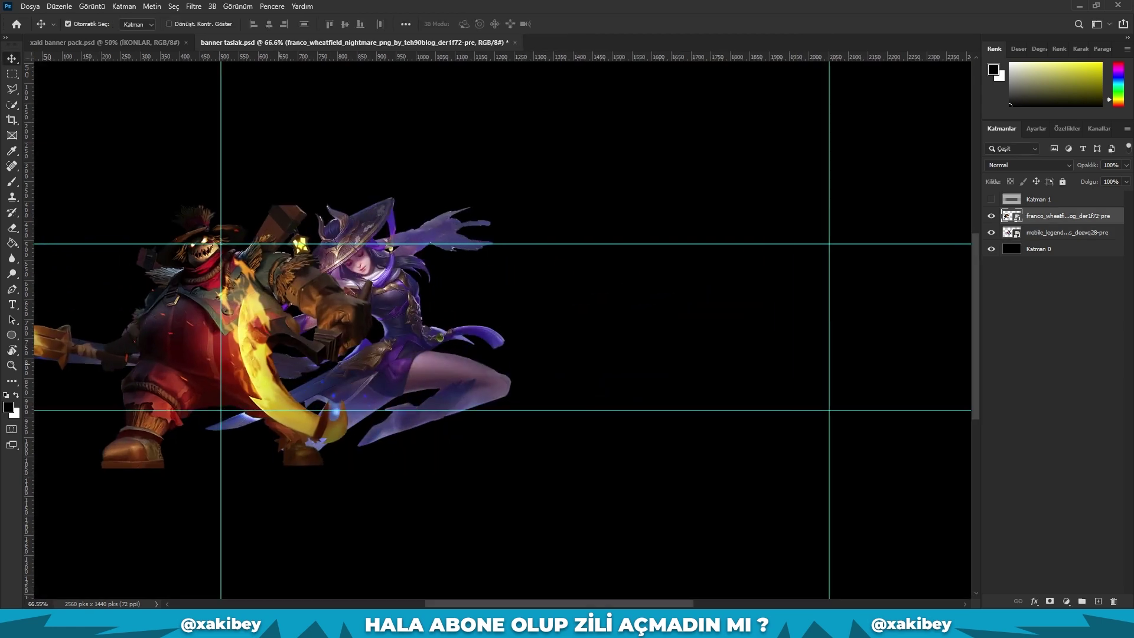
scroll(354, 325, "up", 1)
left_click_drag(331, 325, 283, 325)
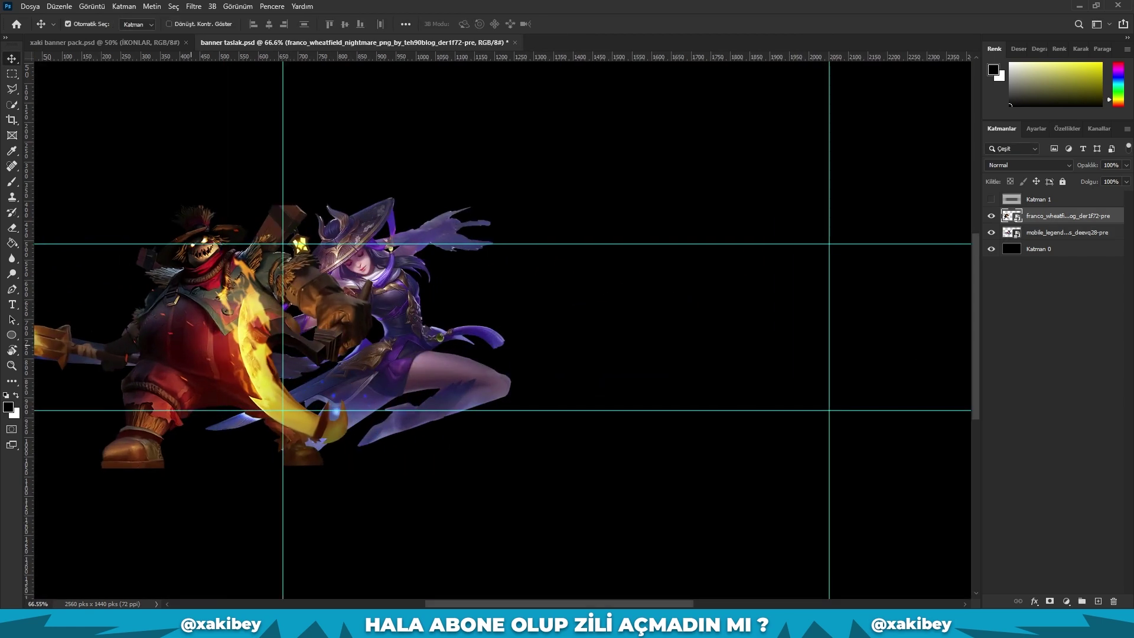
scroll(496, 325, "left", 3)
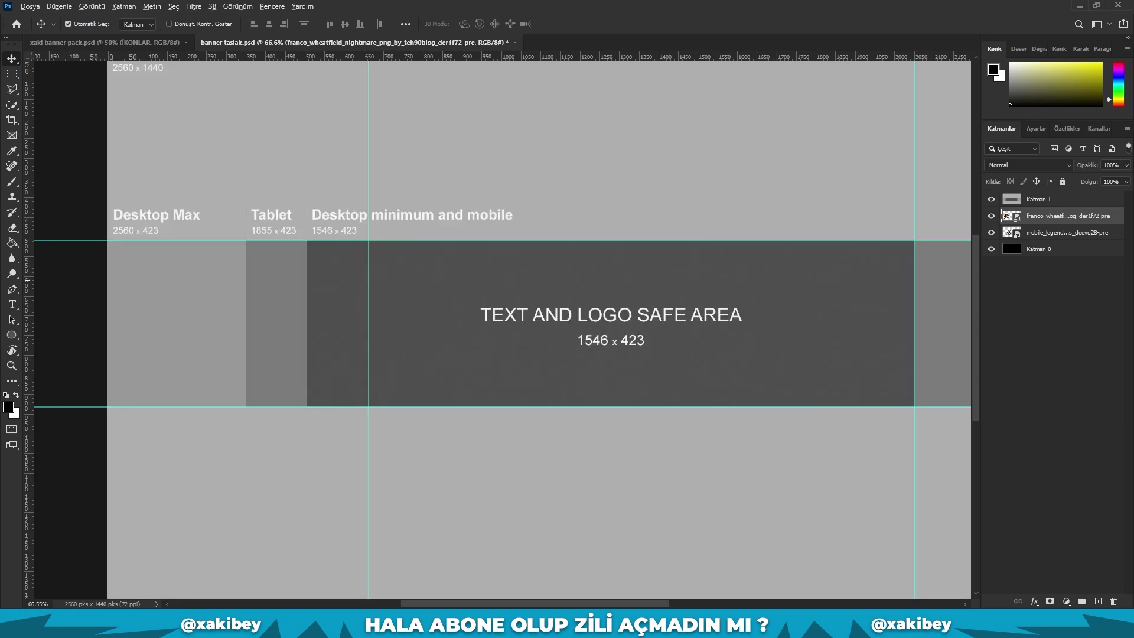
Align the vertical guides with the safe-area edges of the template.
scroll(314, 357, "up", 5)
left_click_drag(276, 341, 279, 341)
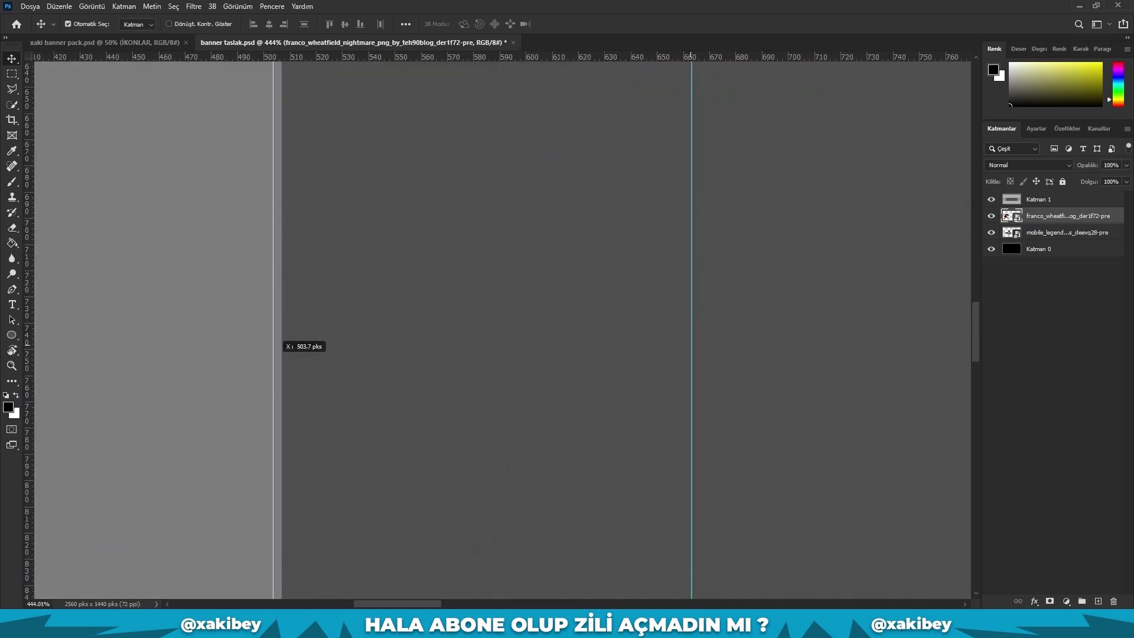
scroll(262, 341, "up", 3)
scroll(449, 342, "down", 1)
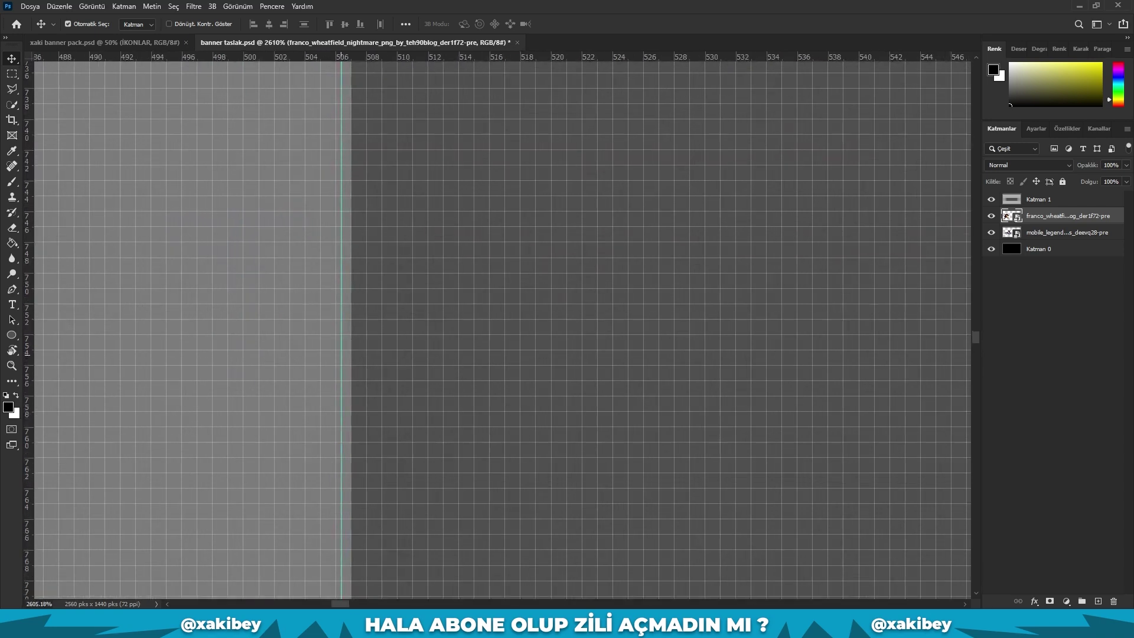
left_click_drag(353, 328, 351, 329)
scroll(449, 341, "down", 4)
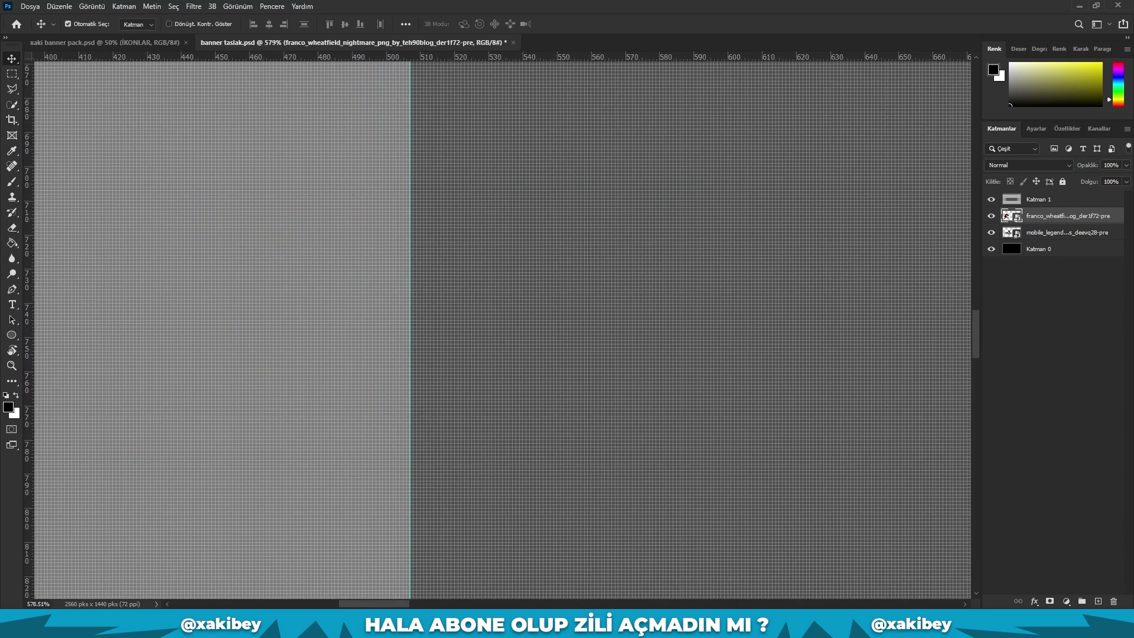
Hide Katman 1 and move the Fanny layer above Franco in the stack.
left_click(991, 199)
scroll(502, 331, "down", 6)
scroll(502, 331, "up", 3)
left_click(1063, 232)
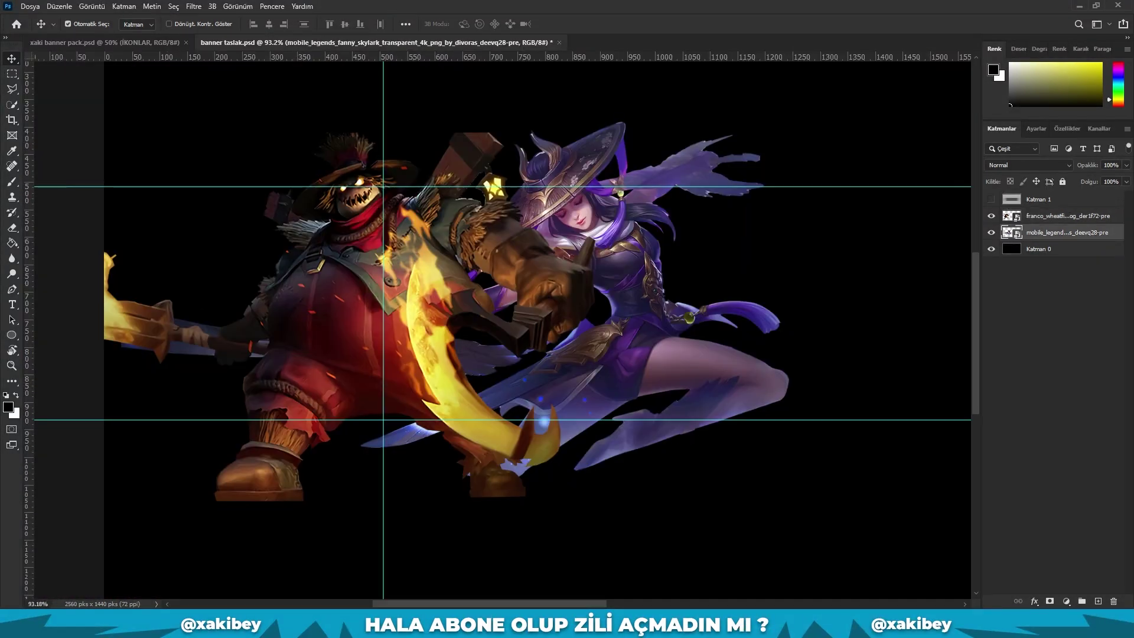
left_click_drag(1063, 232, 1063, 211)
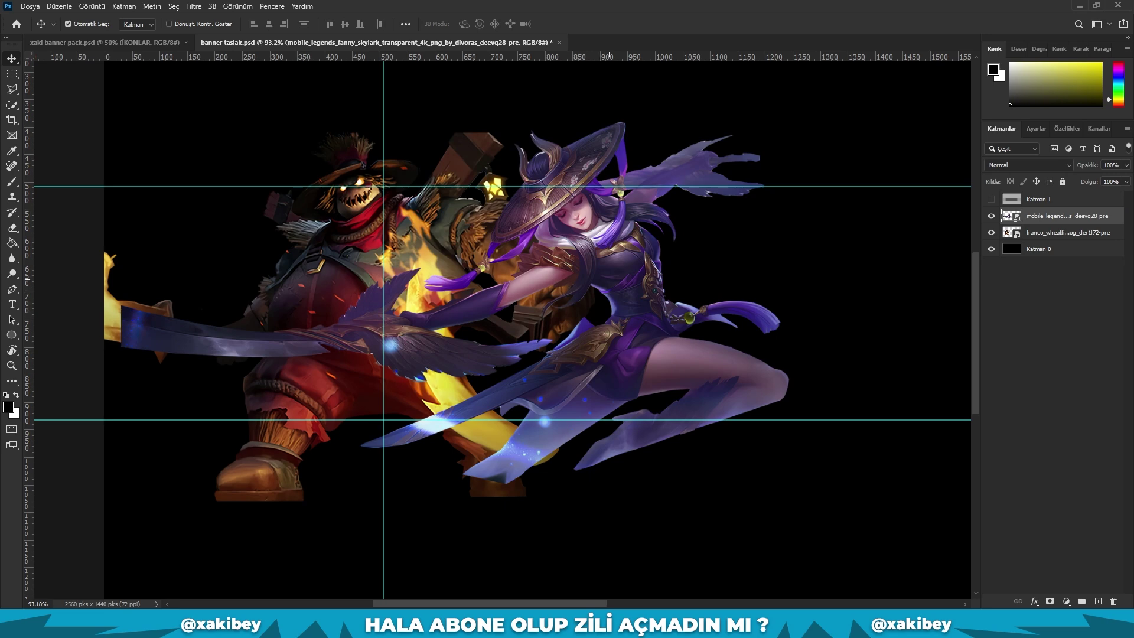
scroll(532, 331, "down", 2)
Scale Fanny down to about 83% beside Franco, then start shrinking Franco from his left side.
key("ctrl+t")
left_click_drag(413, 302, 330, 302)
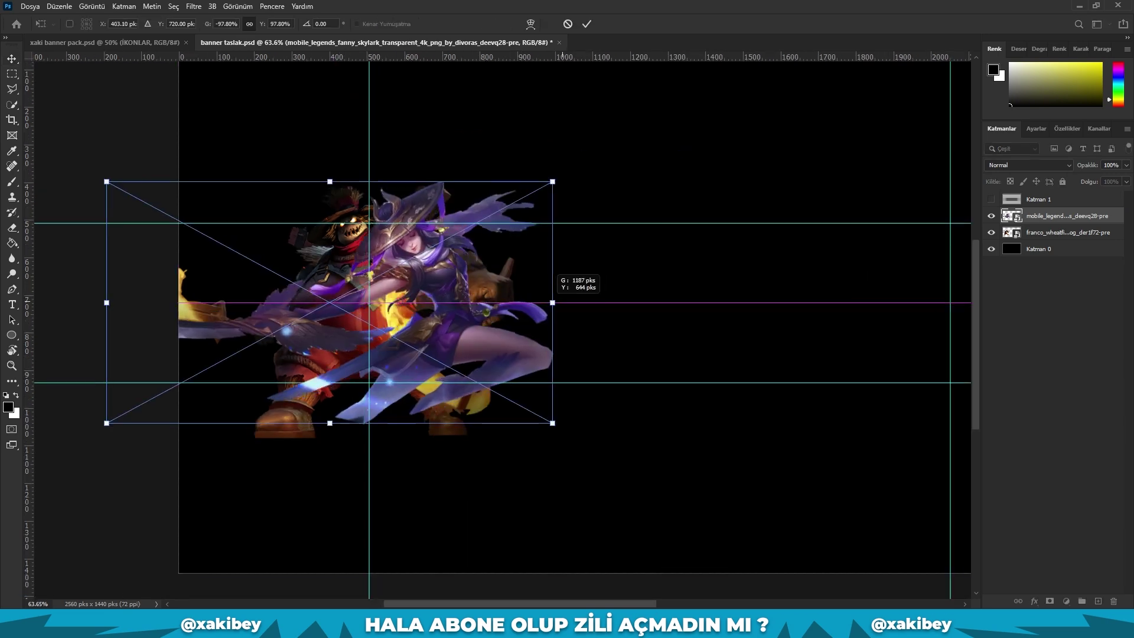
mouse_move(562, 303)
left_mouse_down()
mouse_move(484, 302)
mouse_move(501, 295)
left_mouse_up()
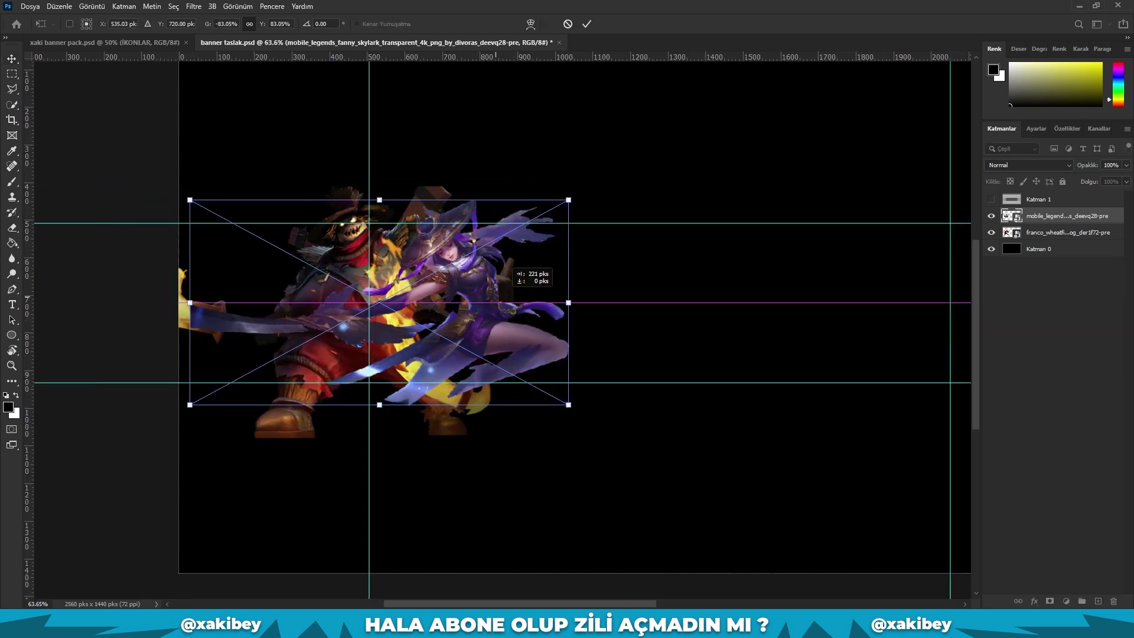
key("Return")
left_click(1057, 232)
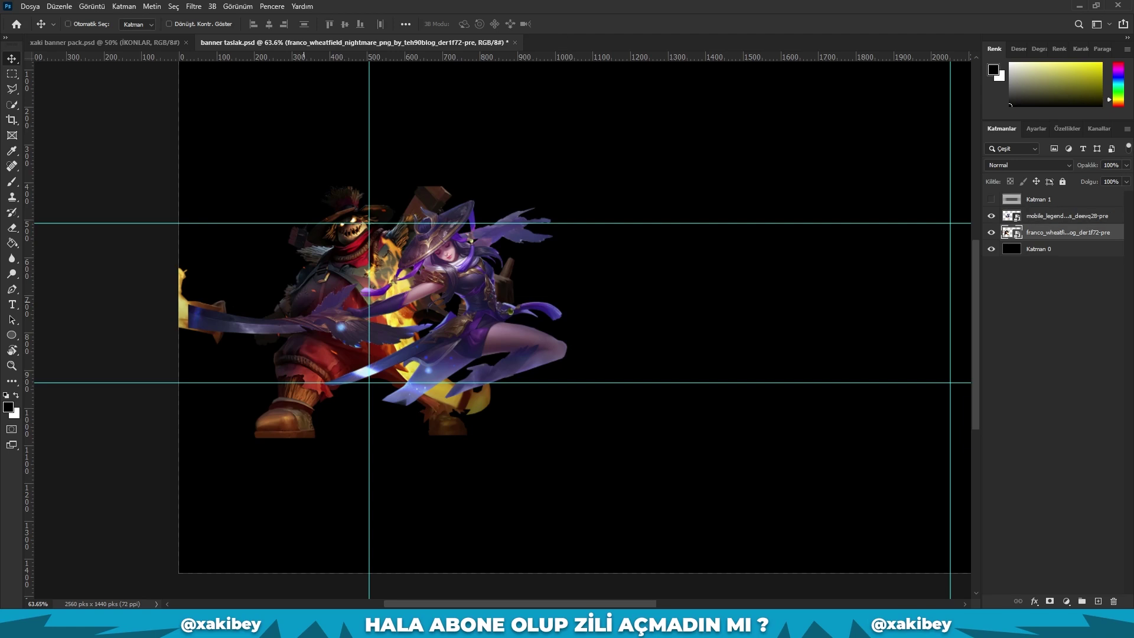
key("ctrl+t")
key("Return")
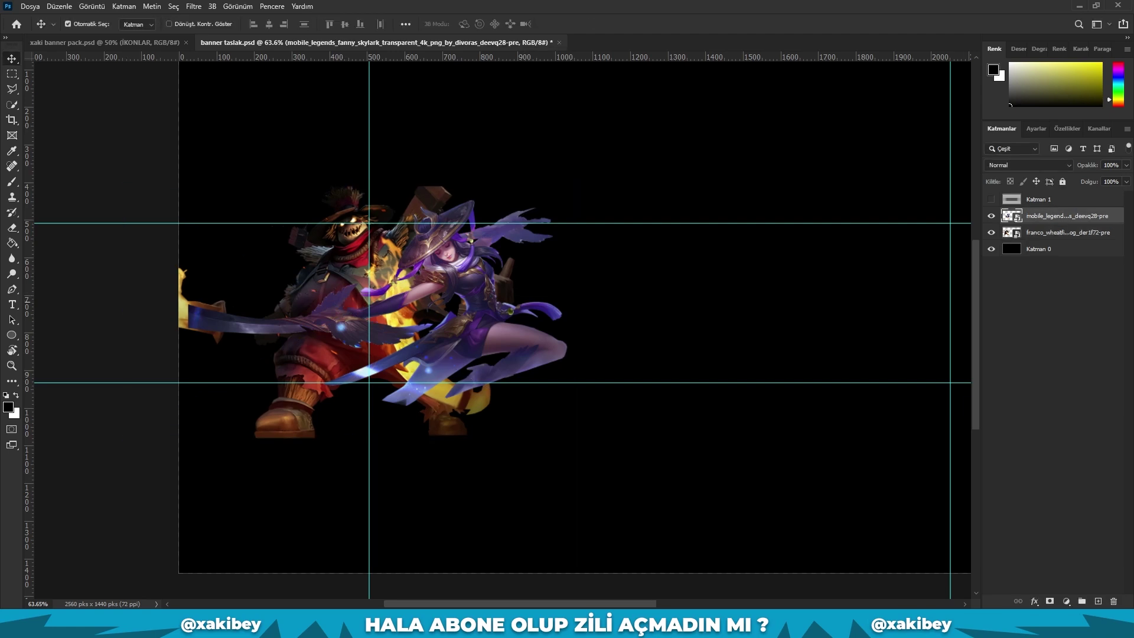
key("ctrl+t")
mouse_move(127, 312)
left_mouse_down()
mouse_move(187, 312)
mouse_move(165, 312)
left_mouse_up()
Rasterize Fanny and erase her blade over Franco to reveal his torch flame.
key("Return")
key("e")
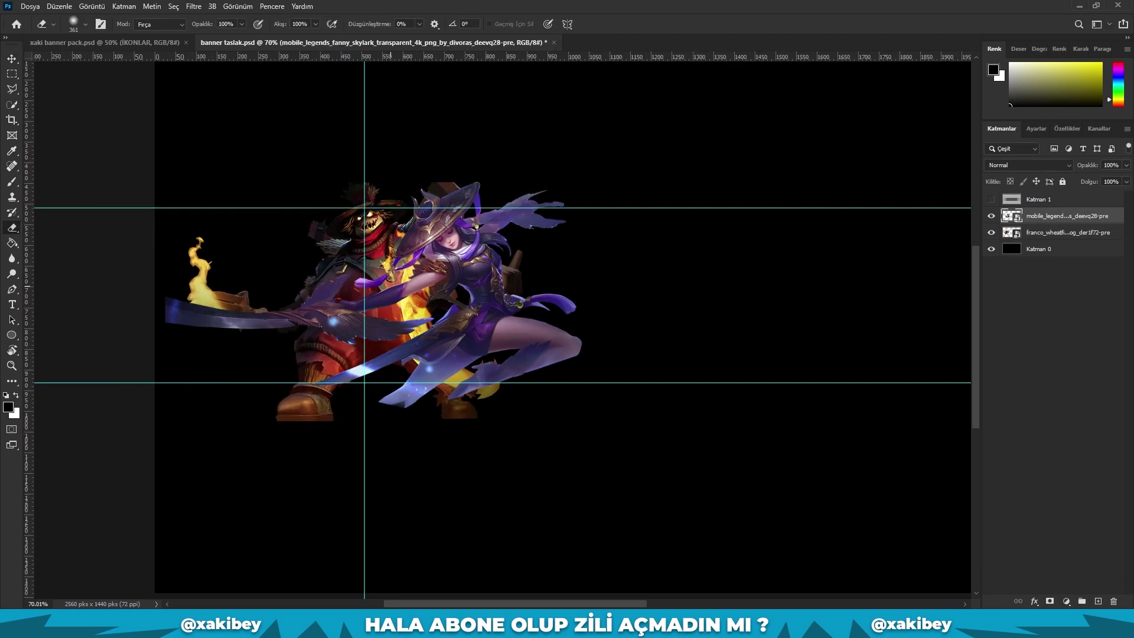
key("v")
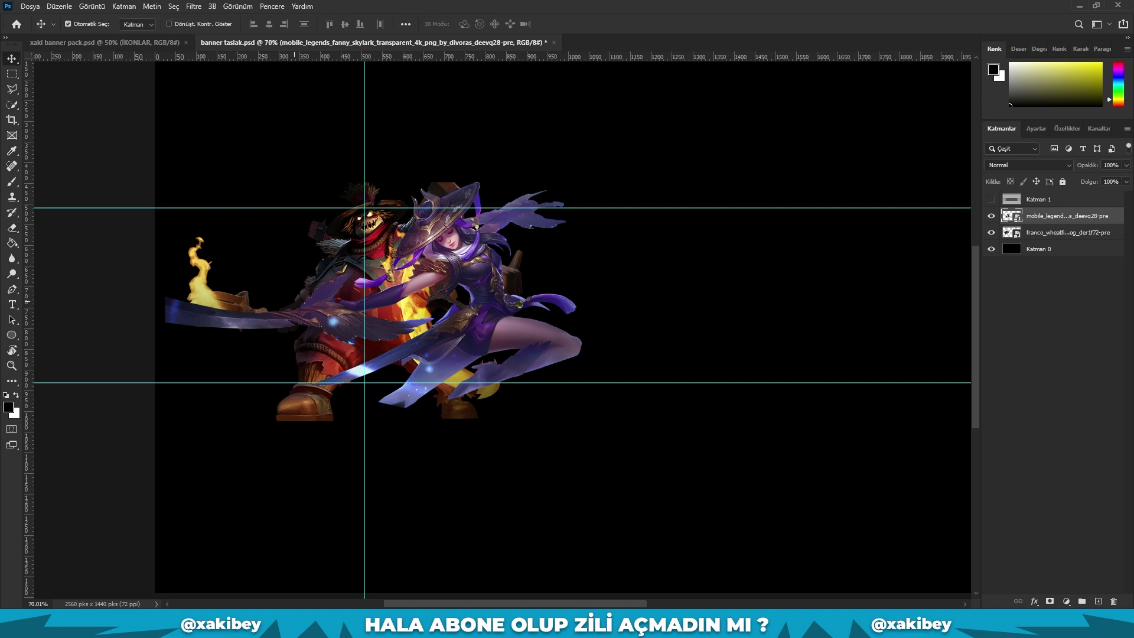
key("e")
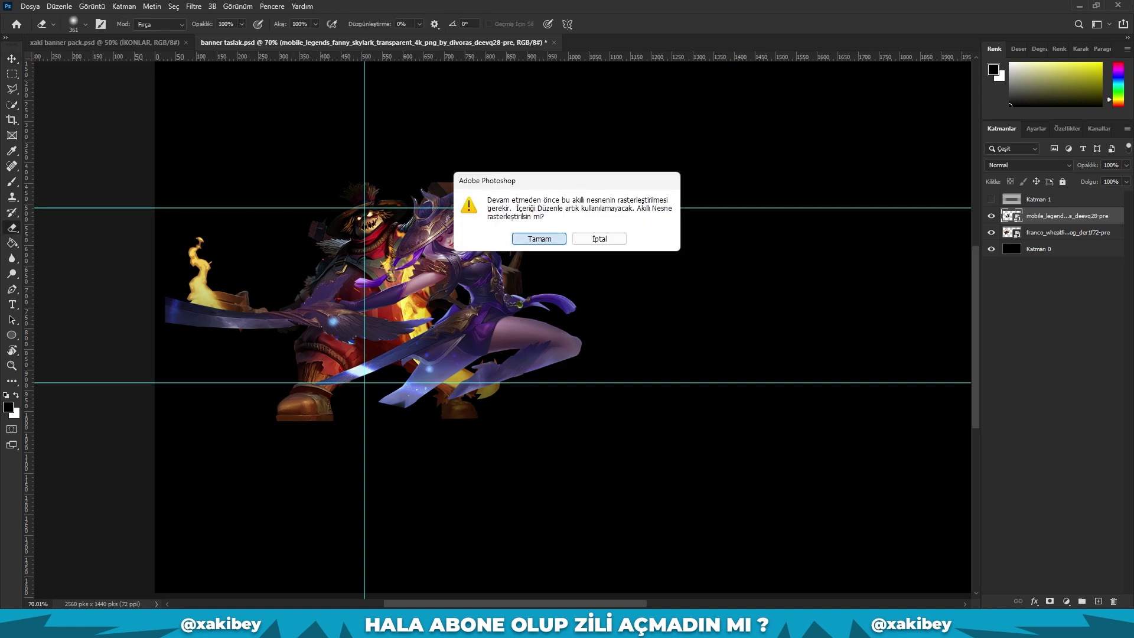
left_click(532, 235)
left_click_drag(189, 313, 407, 301)
mouse_move(413, 345)
left_mouse_down()
mouse_move(395, 392)
mouse_move(422, 355)
left_mouse_up()
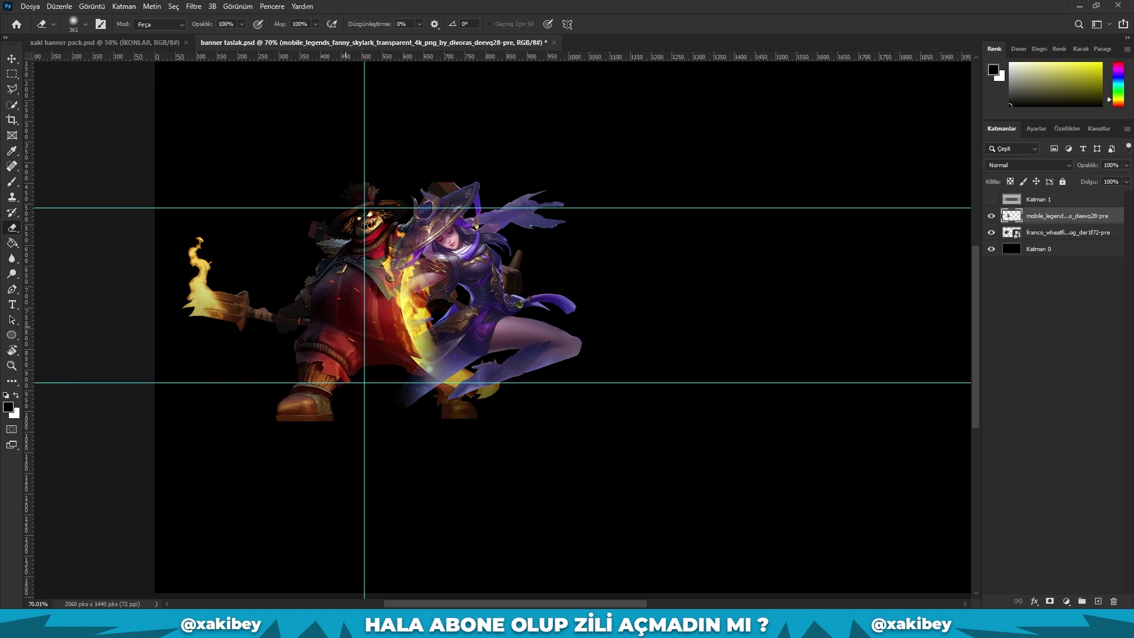
key("v")
Scale the Franco layer down to about 74.71%.
left_click(1057, 232)
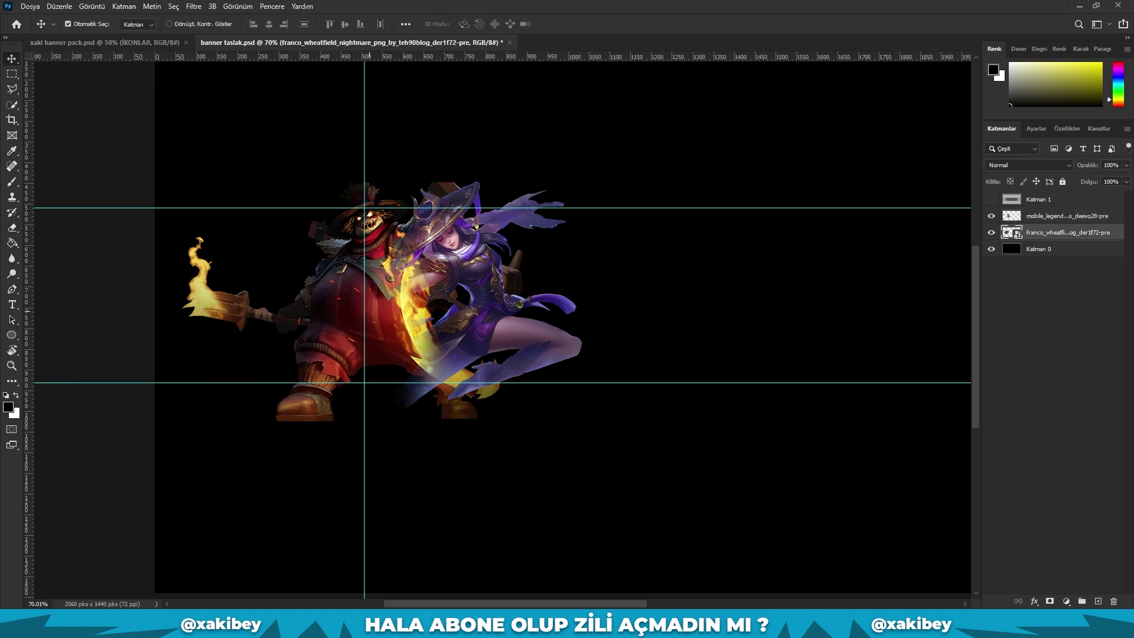
key("ctrl+t")
mouse_move(577, 300)
left_mouse_down()
mouse_move(522, 301)
mouse_move(557, 295)
left_mouse_up()
key("Return")
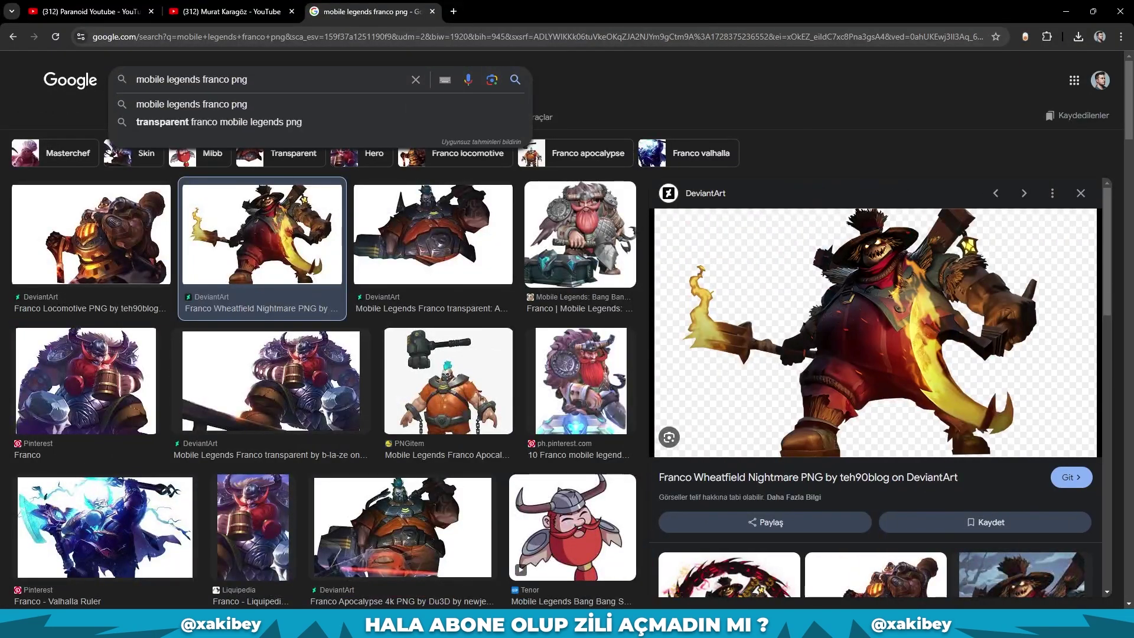
Search 'mobile legends wallpaper', copy the group-of-heroes image, and paste it into the banner.
key("BackSpace")
key("BackSpace")
key("BackSpace")
key("BackSpace")
key("BackSpace")
key("BackSpace")
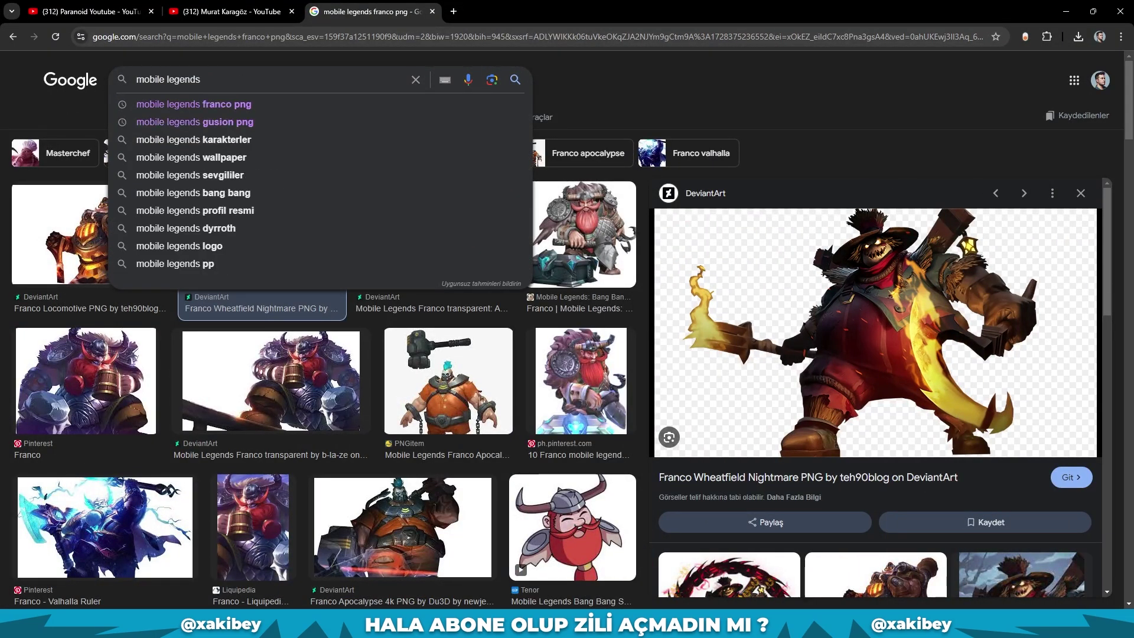
type(" wallpaper")
key("Return")
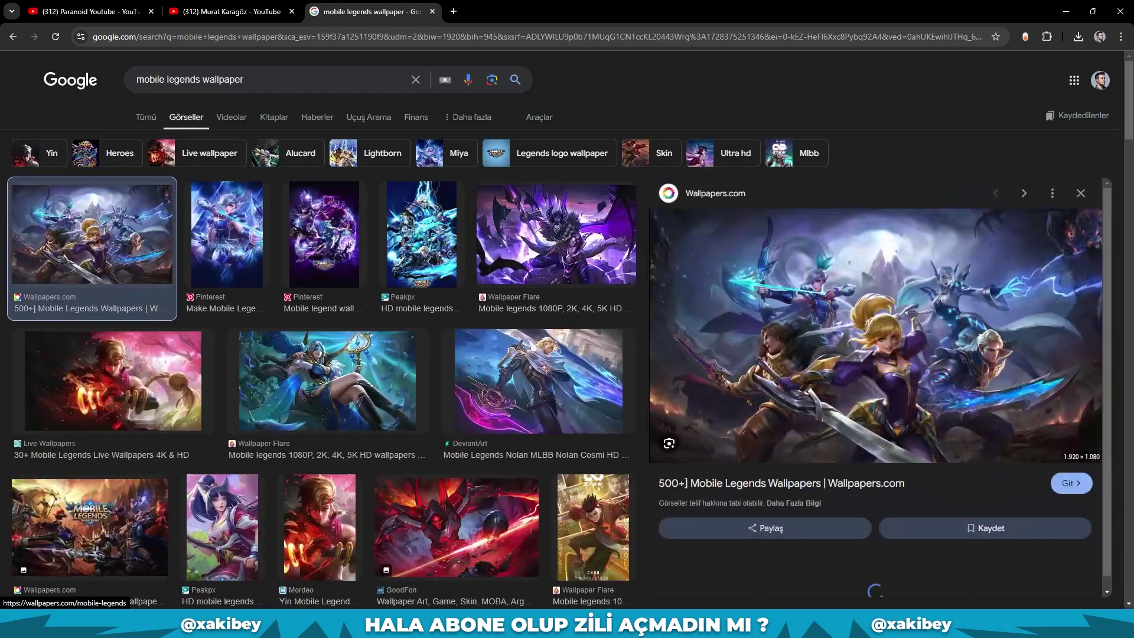
right_click(907, 354)
left_click(945, 246)
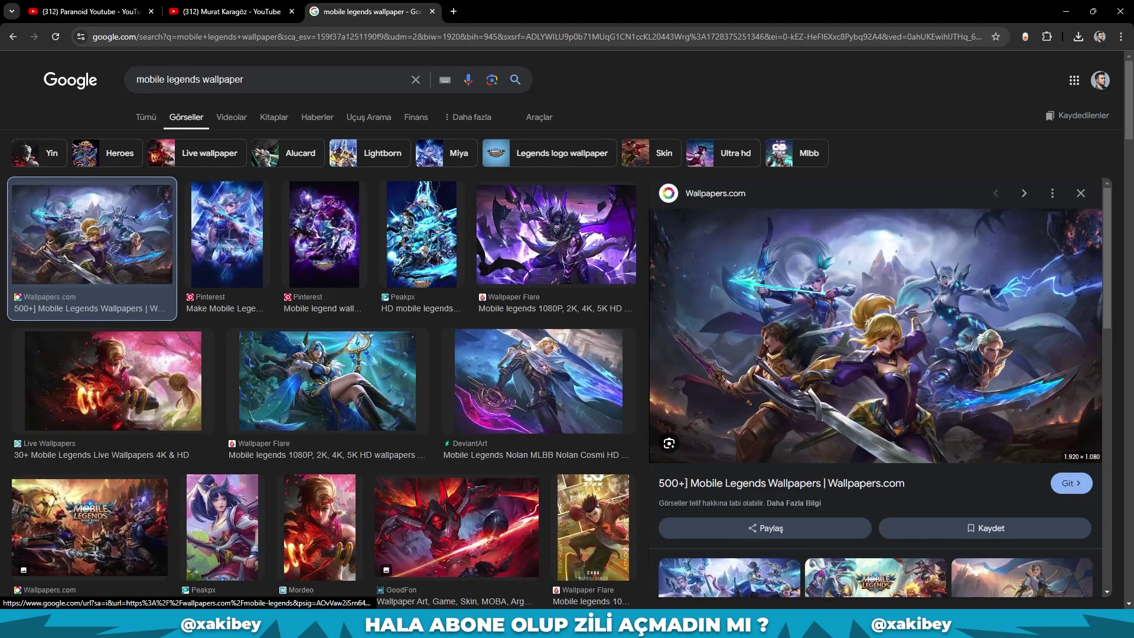
key("alt+Tab")
key("ctrl+v")
key("ctrl+t")
Scale the heroes wallpaper to about 62% and place a shrunk red-haired warrior wallpaper at left.
left_click_drag(573, 319, 822, 259)
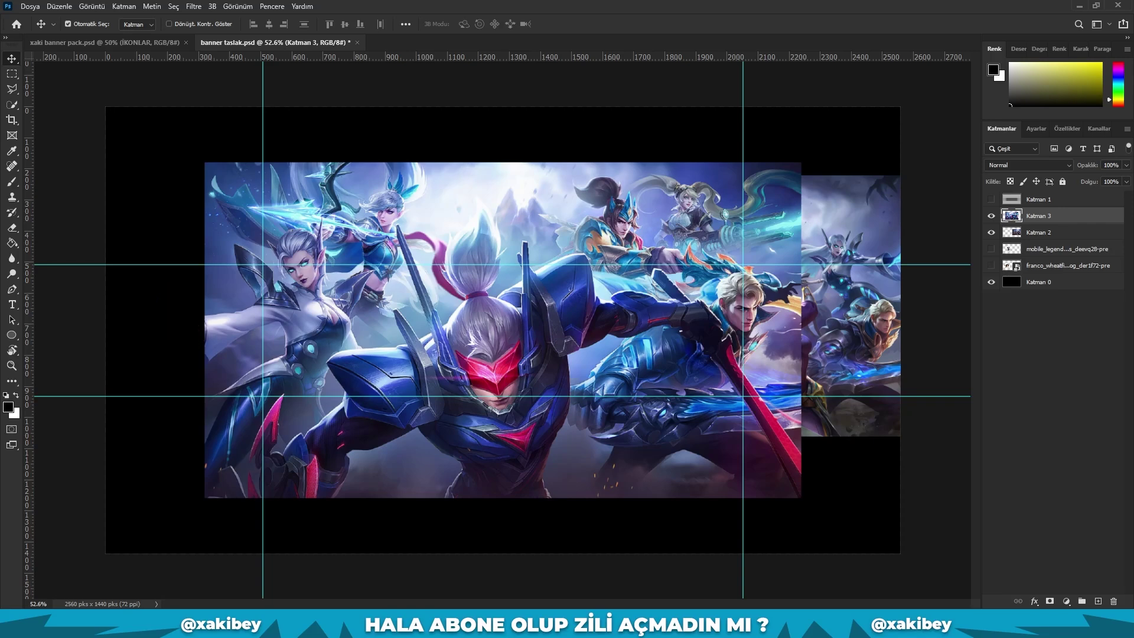
key("ctrl+t")
mouse_move(801, 330)
left_mouse_down()
mouse_move(576, 327)
mouse_move(726, 323)
mouse_move(750, 302)
mouse_move(797, 303)
left_mouse_up()
mouse_move(245, 392)
left_mouse_down()
mouse_move(242, 465)
mouse_move(277, 322)
left_mouse_up()
left_click_drag(400, 334, 329, 307)
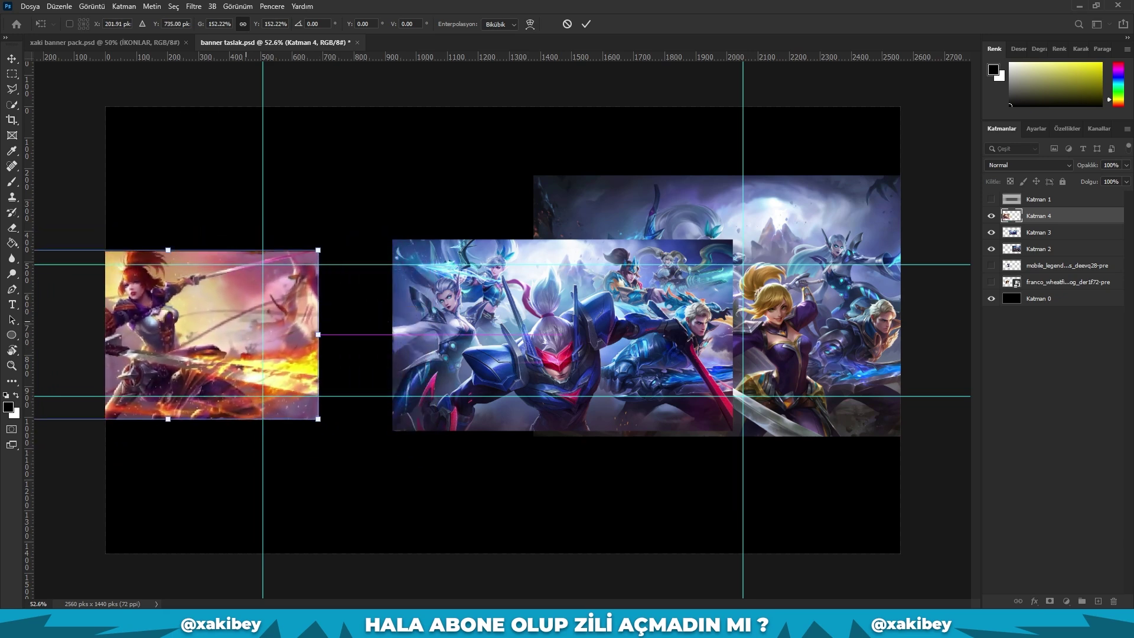
mouse_move(228, 301)
left_mouse_down()
mouse_move(531, 330)
mouse_move(230, 305)
left_mouse_up()
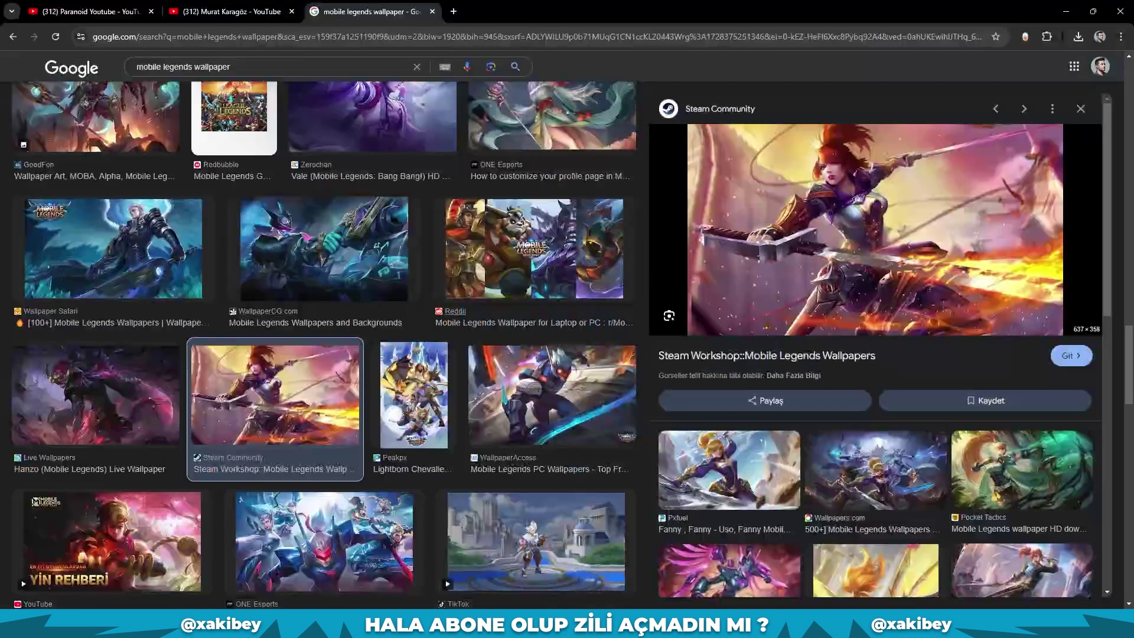
left_click(552, 396)
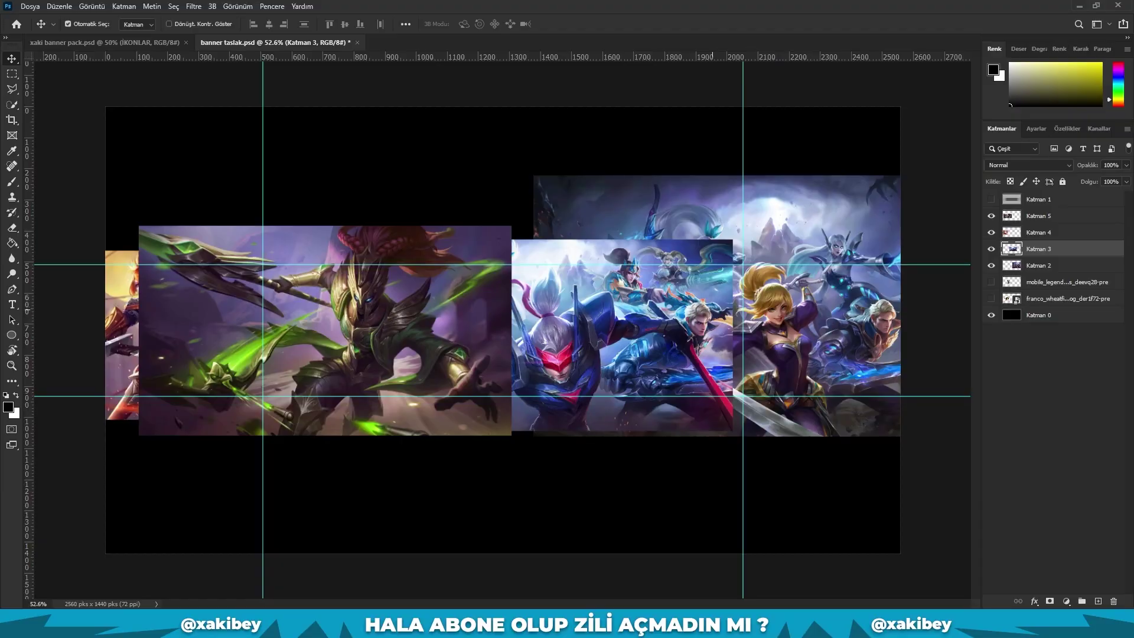
Soft-erase the centre wallpaper's right edge and upper-right corner.
key("e")
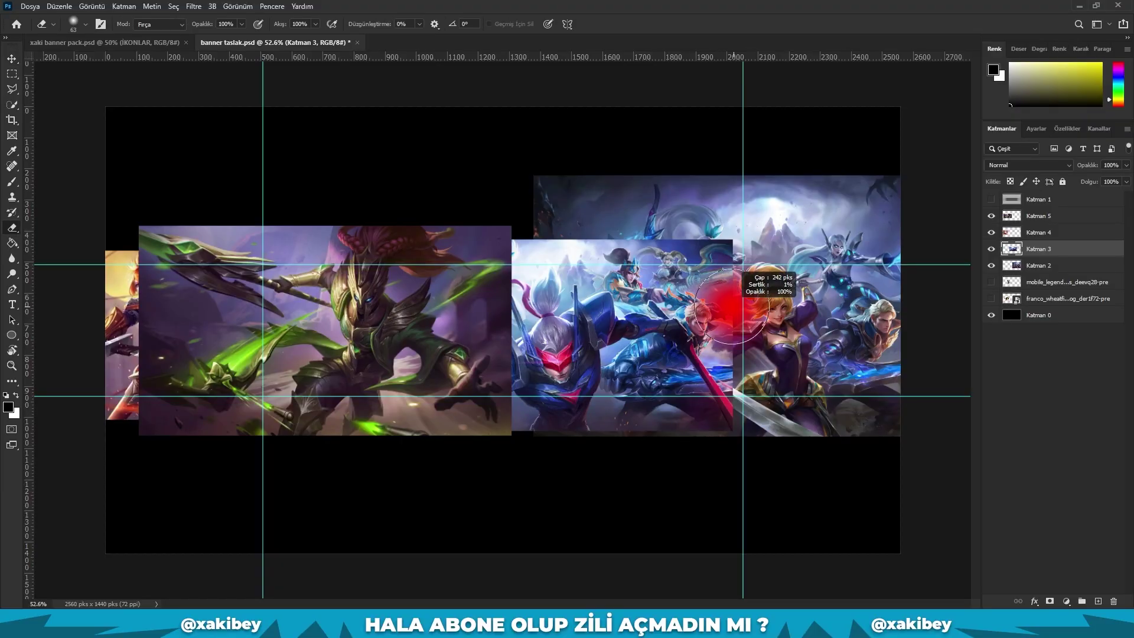
left_click_drag(715, 248, 703, 402)
key("ctrl+z")
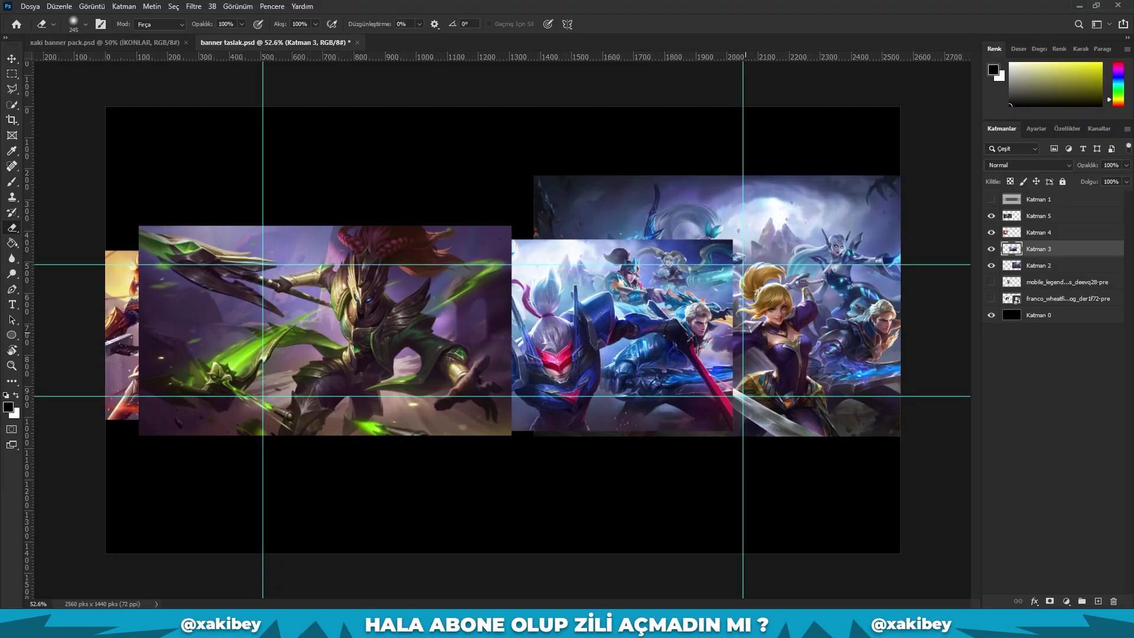
scroll(700, 342, "up", 2, "alt")
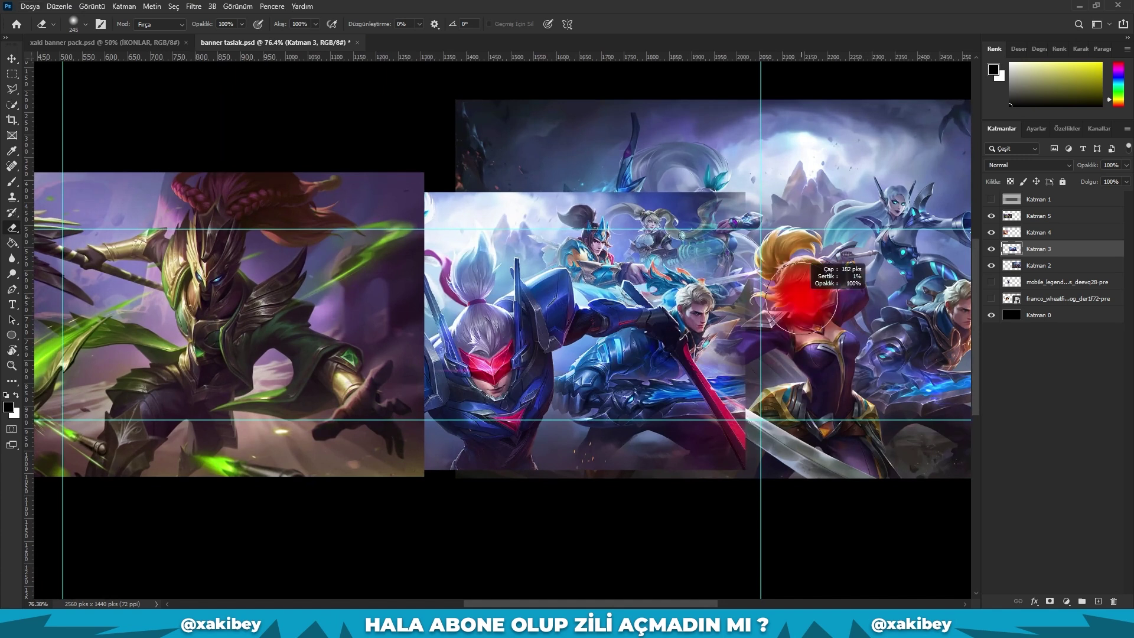
left_click_drag(733, 351, 732, 384)
left_click_drag(732, 313, 732, 443)
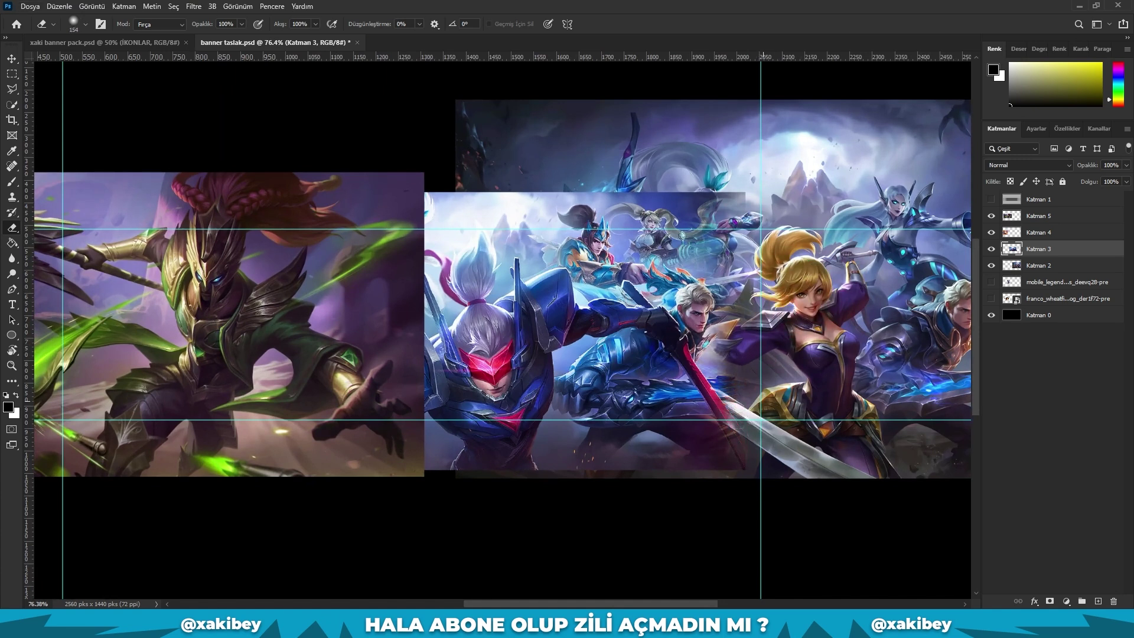
left_click_drag(764, 212, 743, 213)
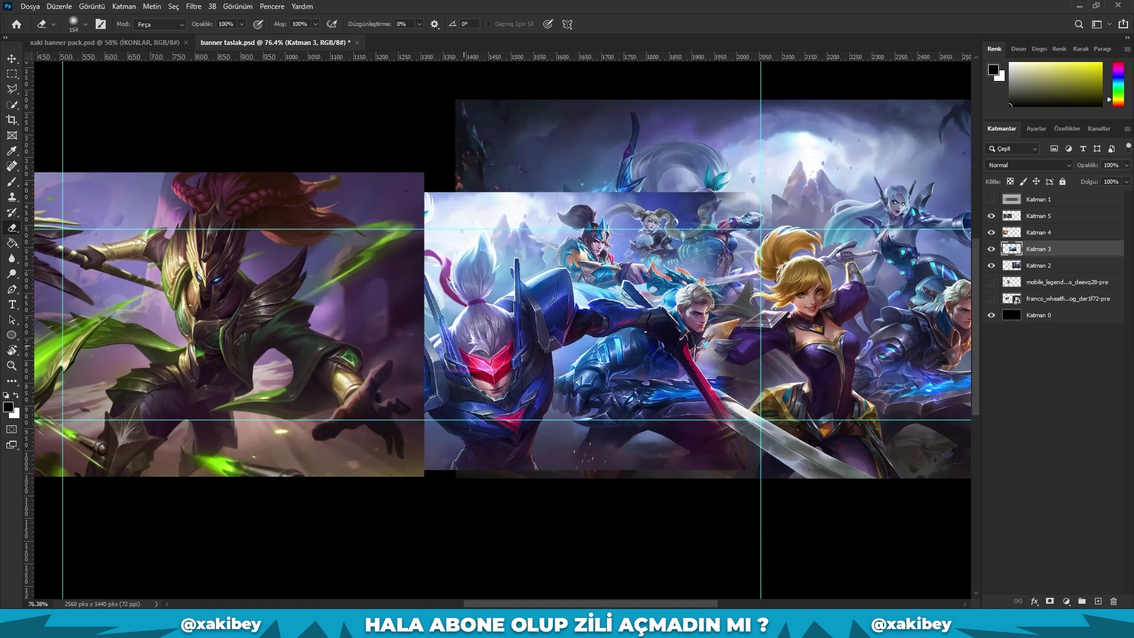
Fade the right edge of the green warrior wallpaper on Katman 5.
left_click(354, 295, "ctrl")
left_click_drag(413, 201, 414, 420)
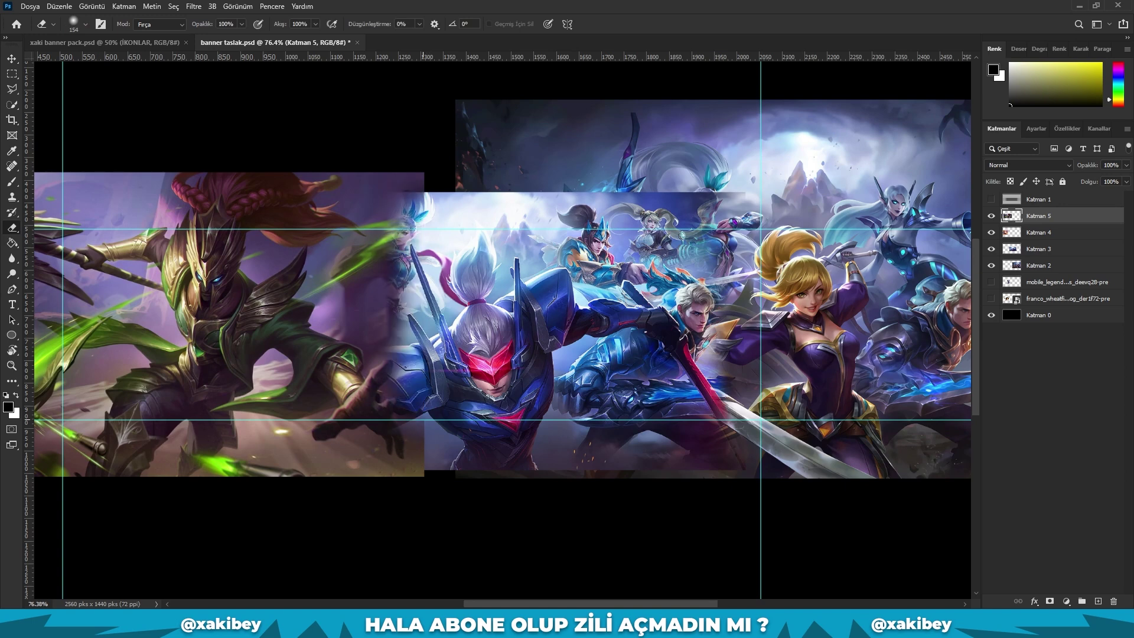
left_click_drag(408, 242, 395, 455)
mouse_move(390, 330)
left_mouse_down()
mouse_move(378, 443)
mouse_move(378, 236)
mouse_move(360, 295)
left_mouse_up()
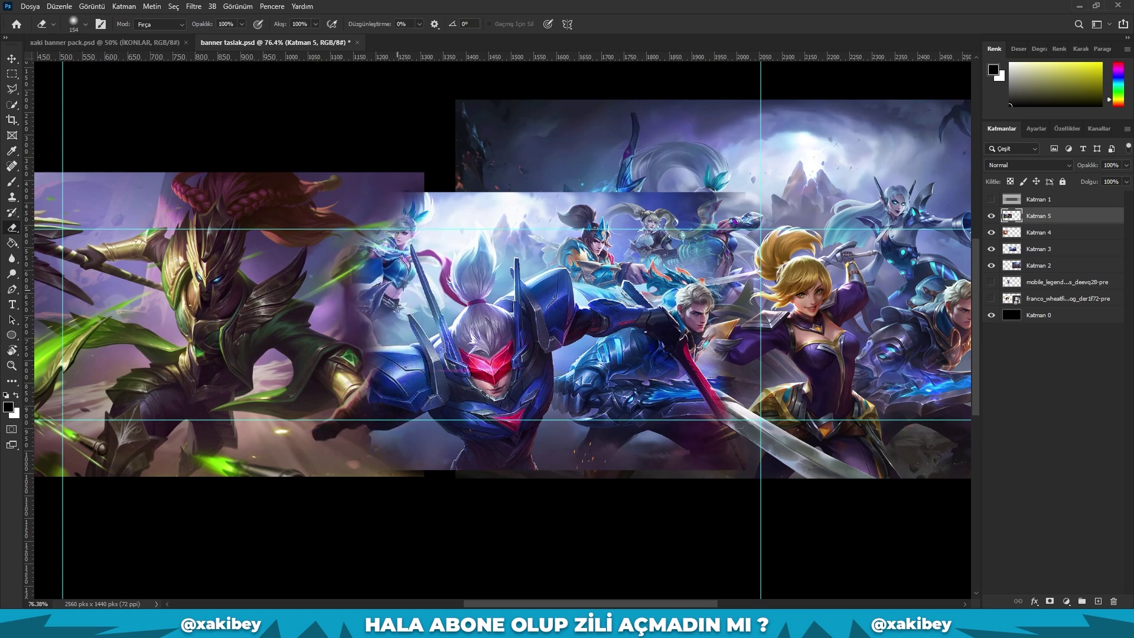
mouse_move(360, 239)
left_mouse_down()
mouse_move(355, 313)
mouse_move(372, 443)
left_mouse_up()
scroll(372, 443, "left", 3)
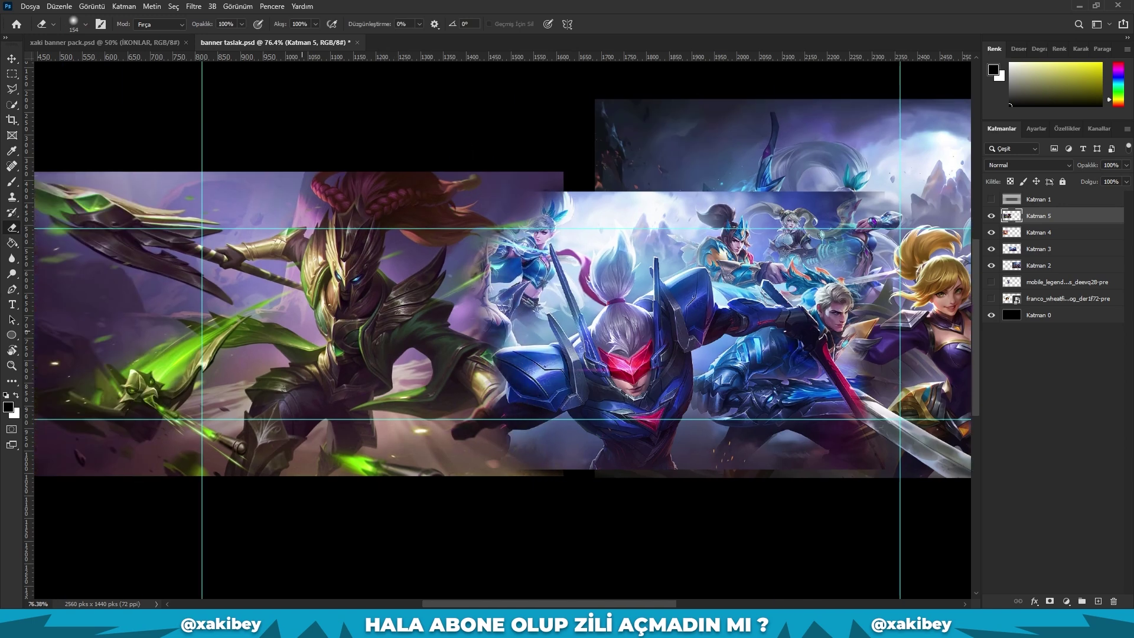
scroll(372, 443, "left", 3)
Soften the green warrior's left edge, then select layers Katman 2 through Katman 5.
left_click_drag(213, 177, 212, 473)
left_click_drag(225, 272, 248, 443)
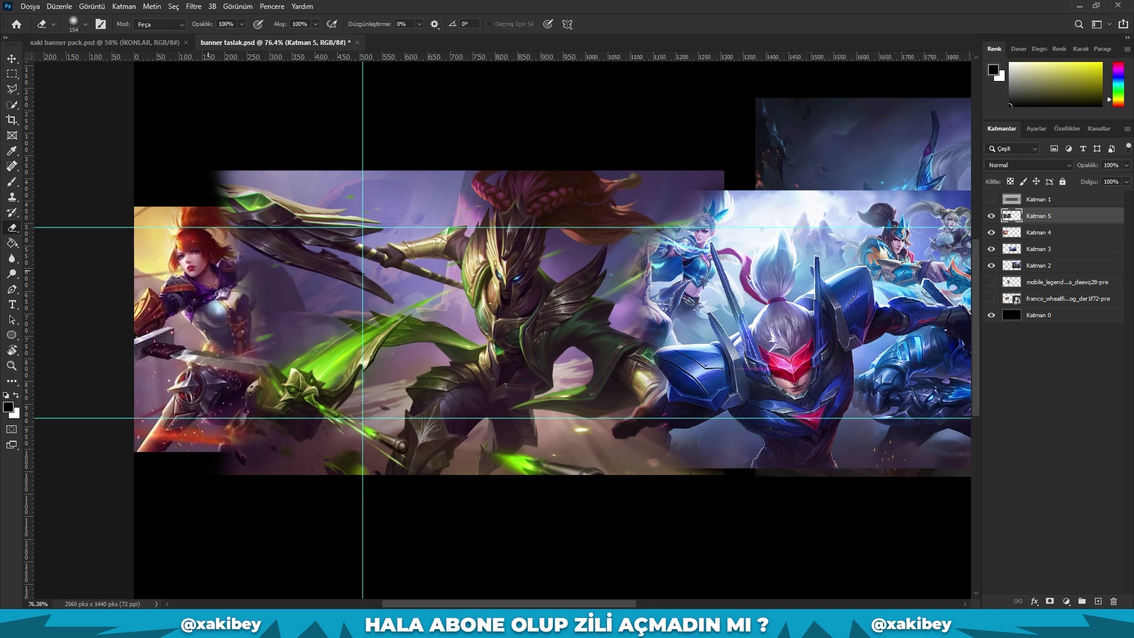
left_click_drag(224, 201, 266, 472)
left_click_drag(236, 172, 307, 402)
left_click_drag(283, 224, 355, 472)
scroll(227, 339, "down", 3)
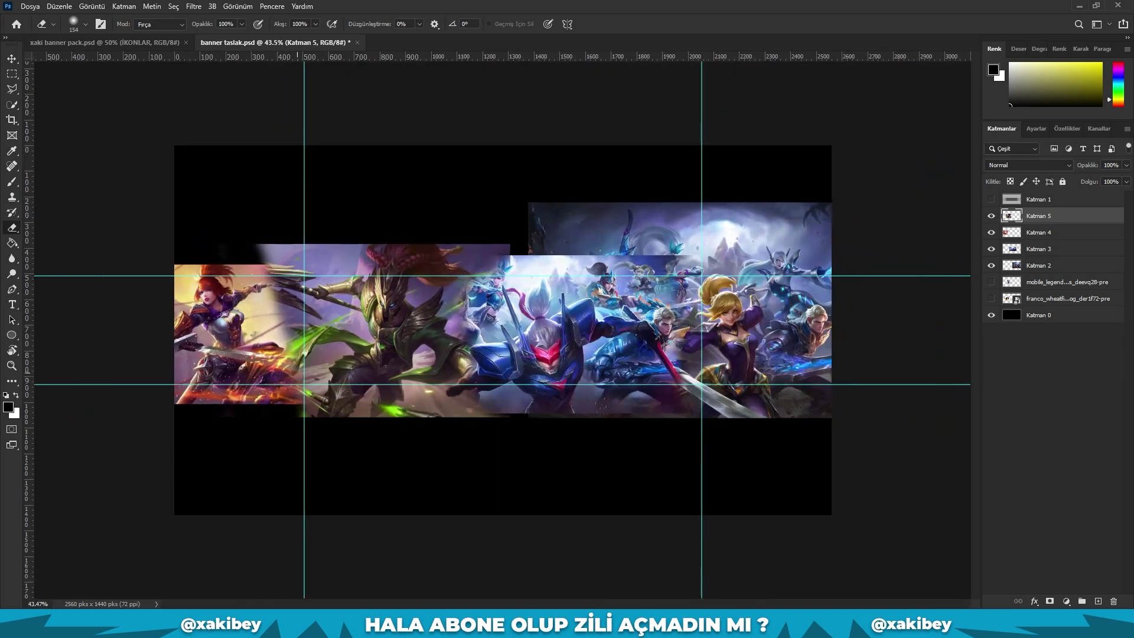
scroll(505, 332, "up", 2)
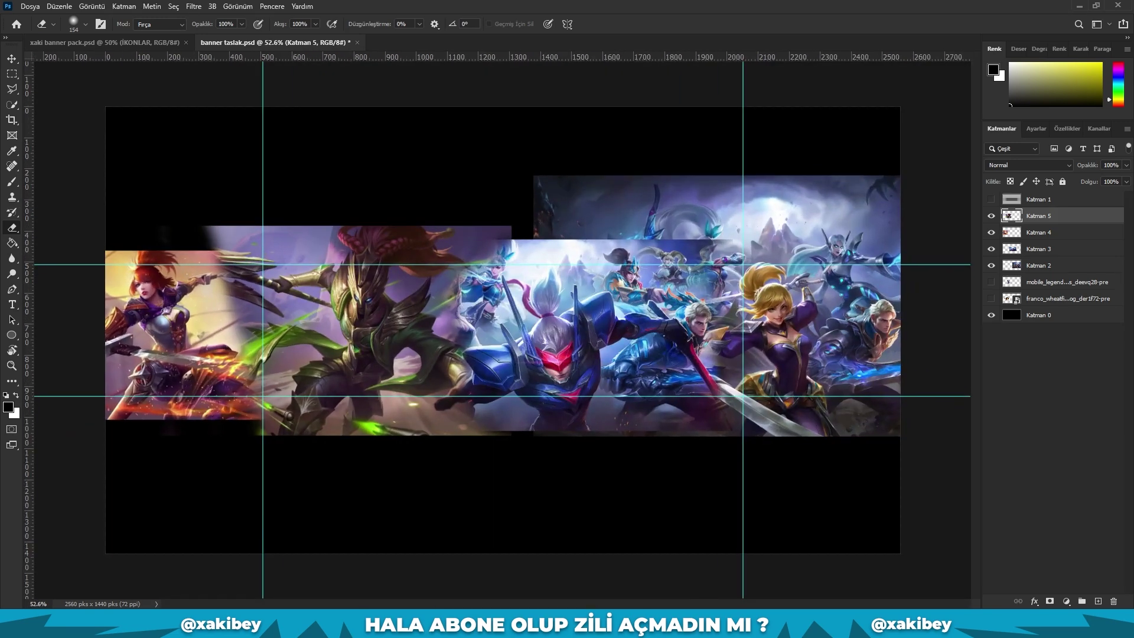
left_click(1039, 265, "shift")
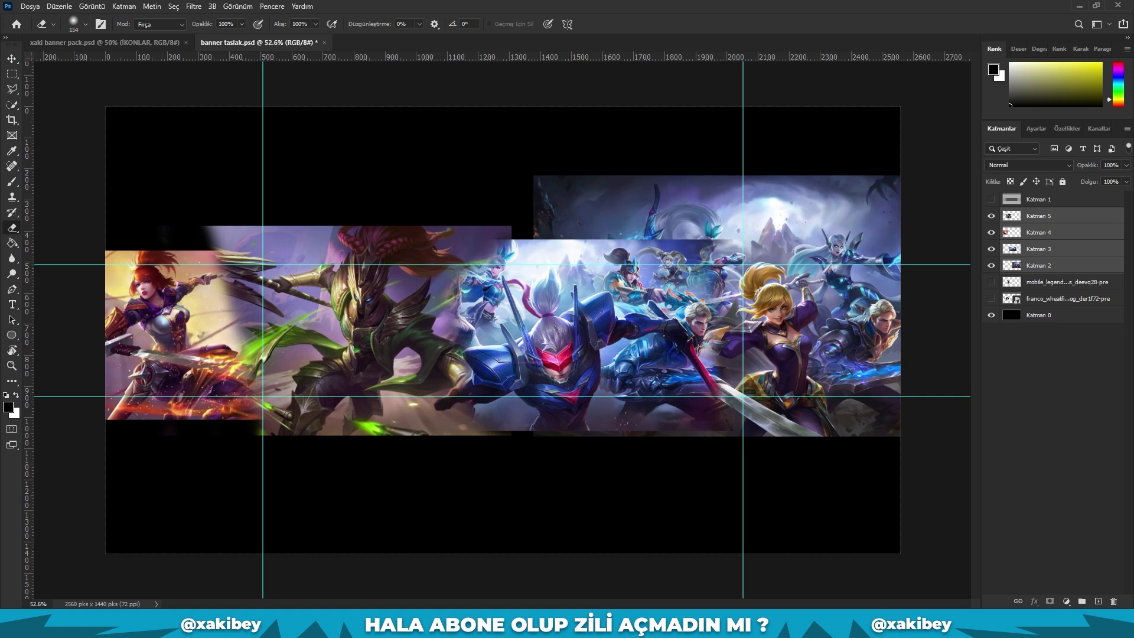
Merge the wallpaper layers and delete the image outside the guide band.
key("ctrl+e")
key("m")
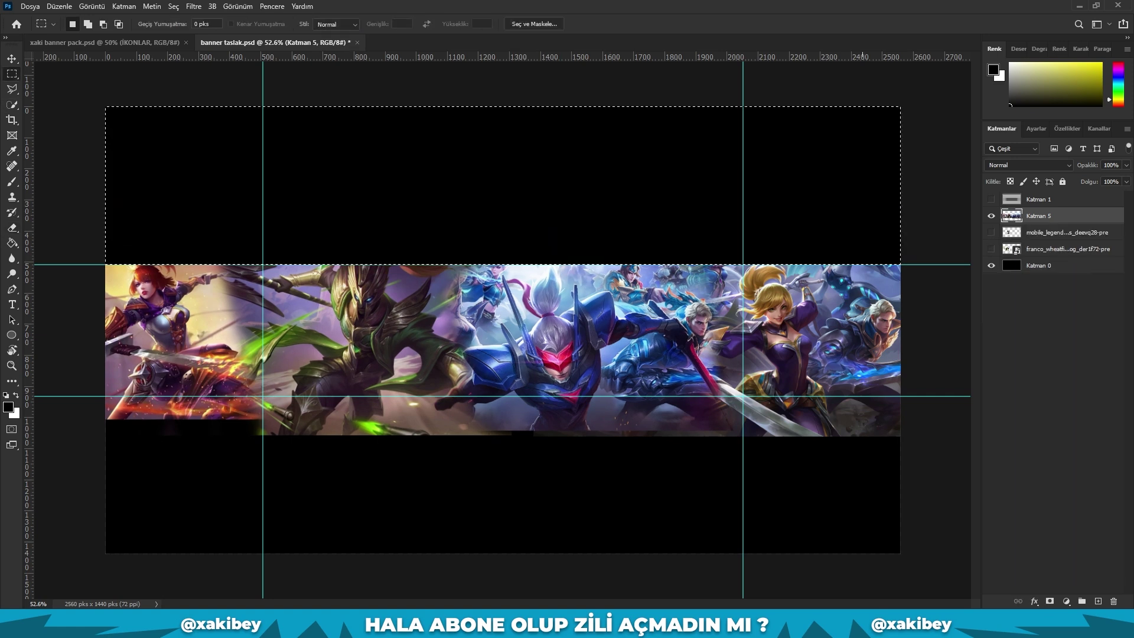
mouse_move(900, 512)
left_mouse_down()
mouse_move(105, 419)
mouse_move(106, 396)
left_mouse_up()
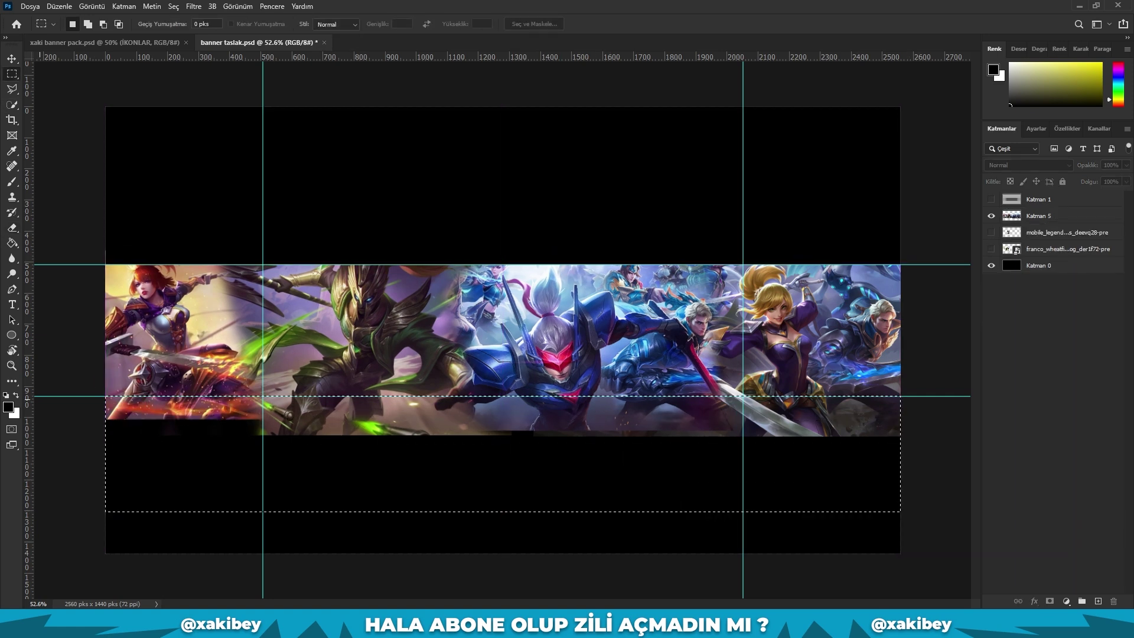
key("Delete")
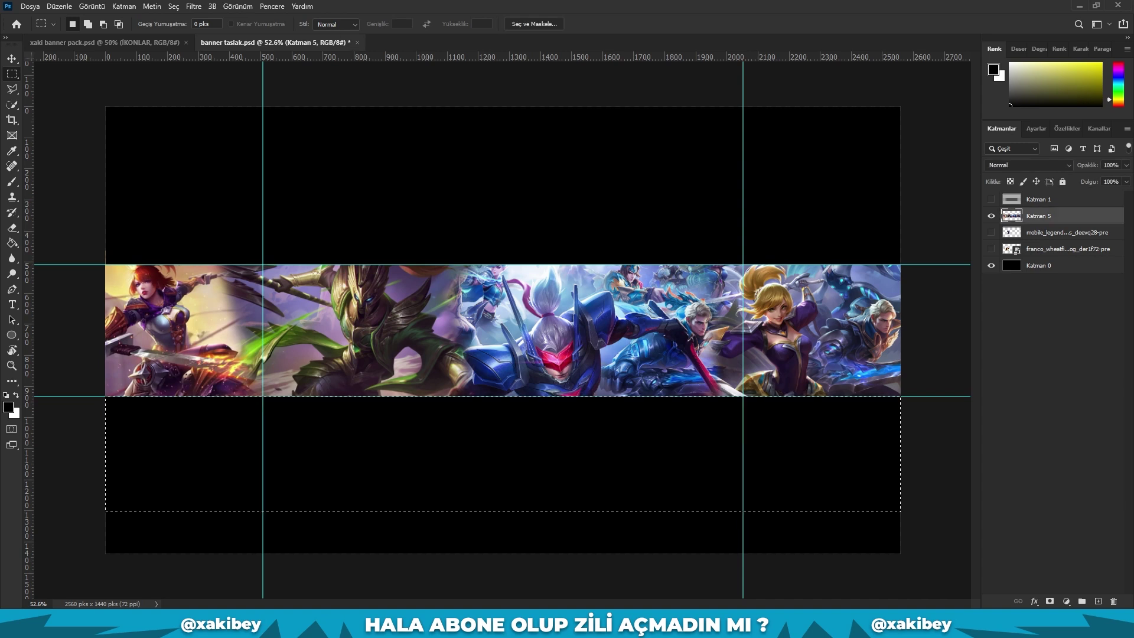
key("ctrl+d")
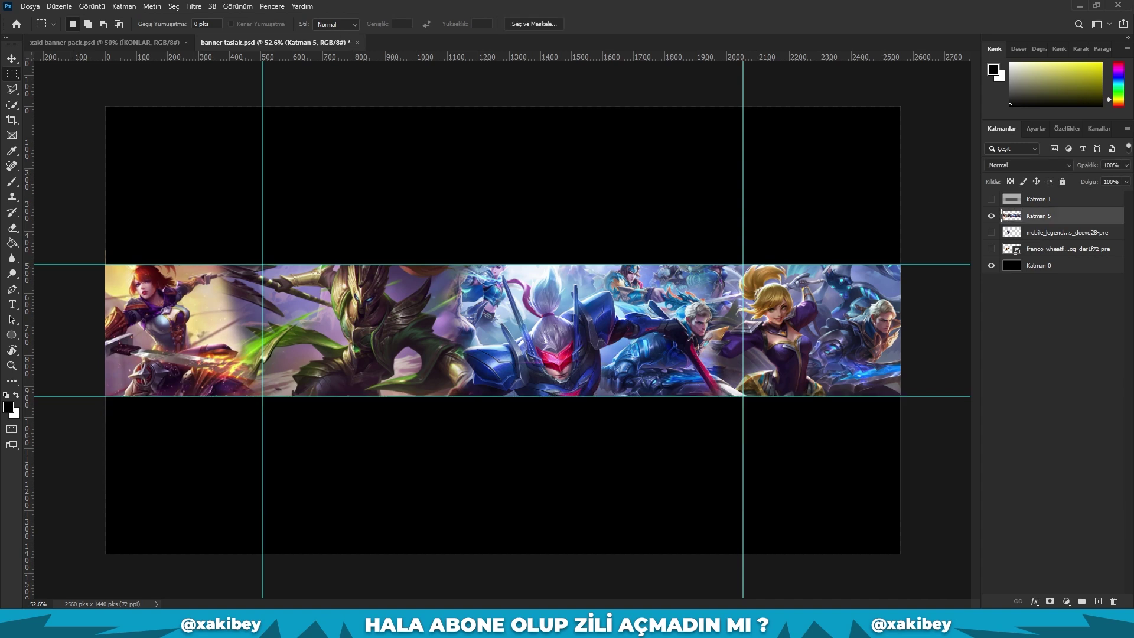
Duplicate the merged strip as Katman 5 kopya and reselect the original.
key("v")
key("ctrl+j")
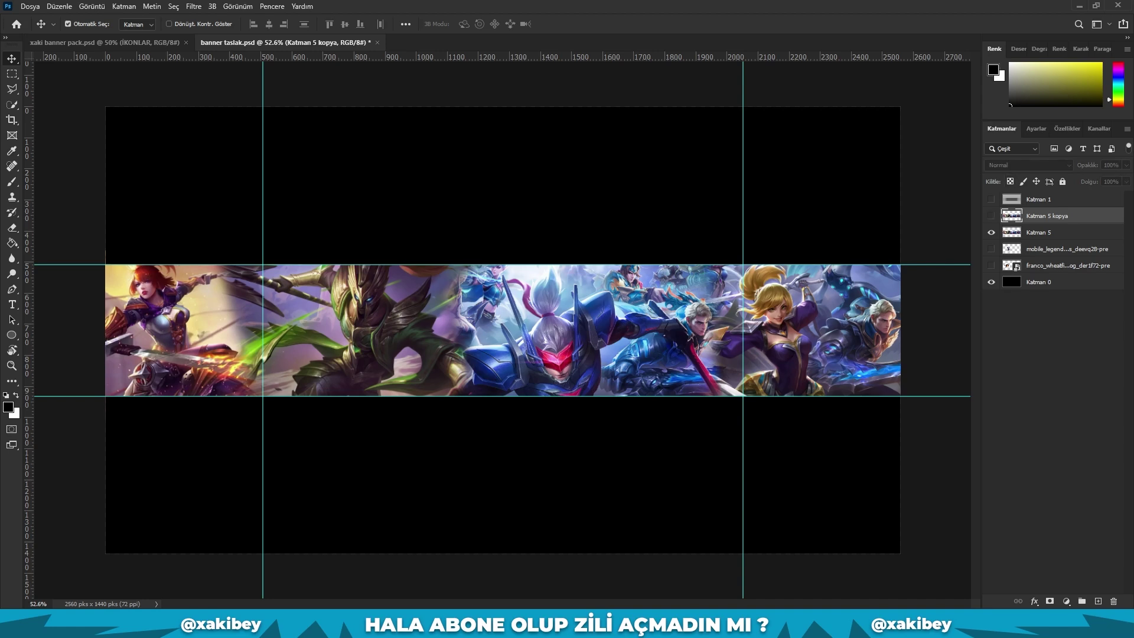
left_click(1042, 232)
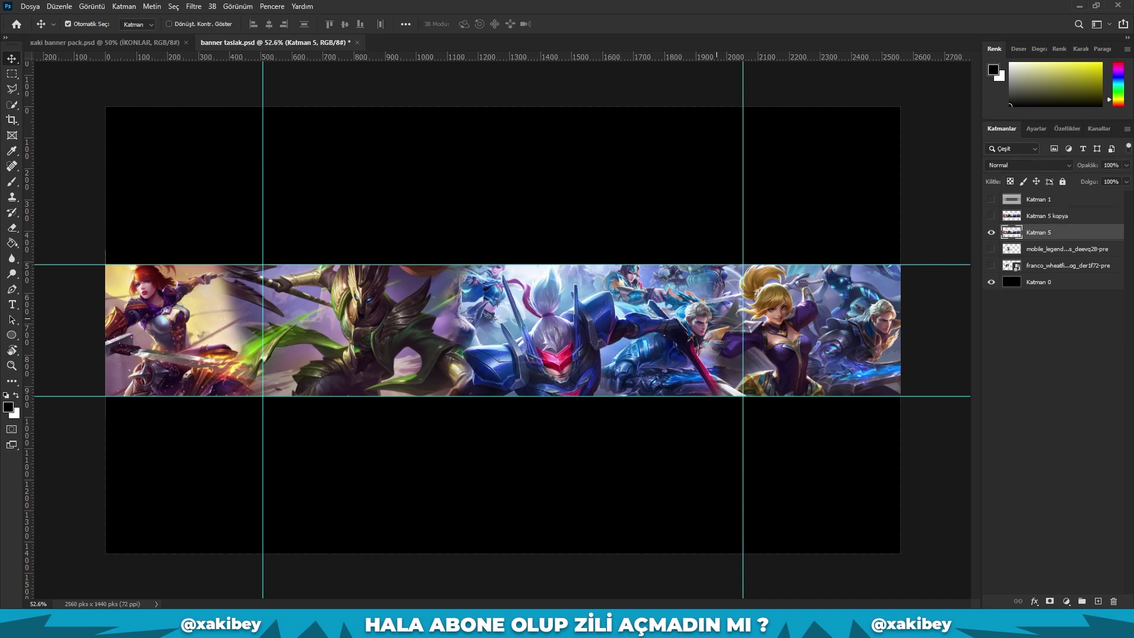
Fully desaturate the hero strip to grayscale with Hue/Saturation.
key("ctrl+u")
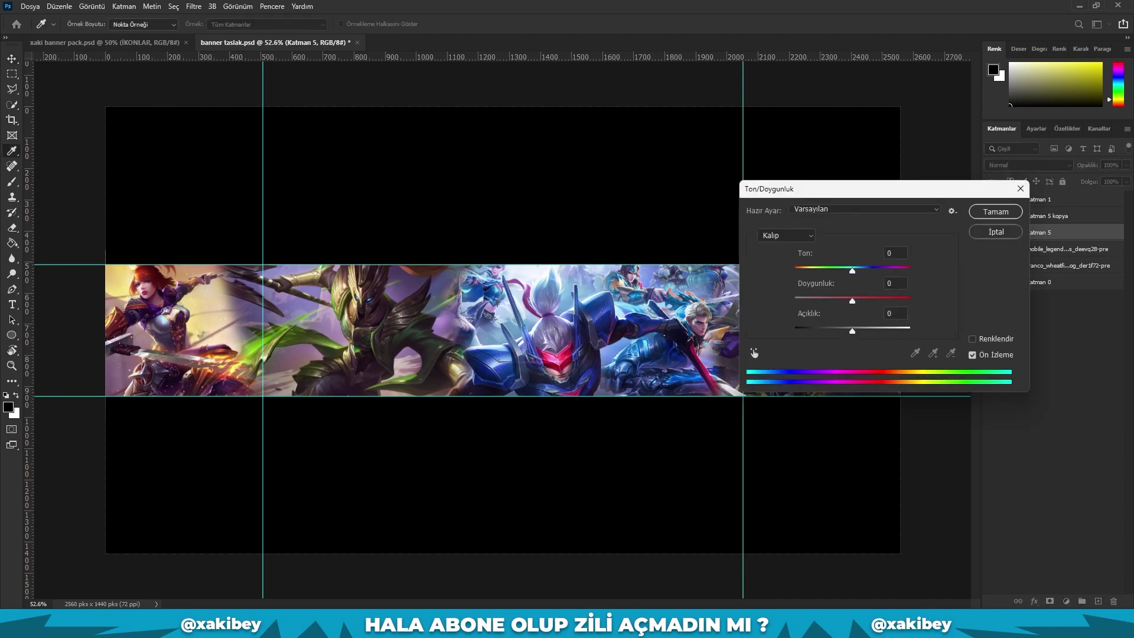
key("shift+Down")
key("shift+Down")
key("shift+Down")
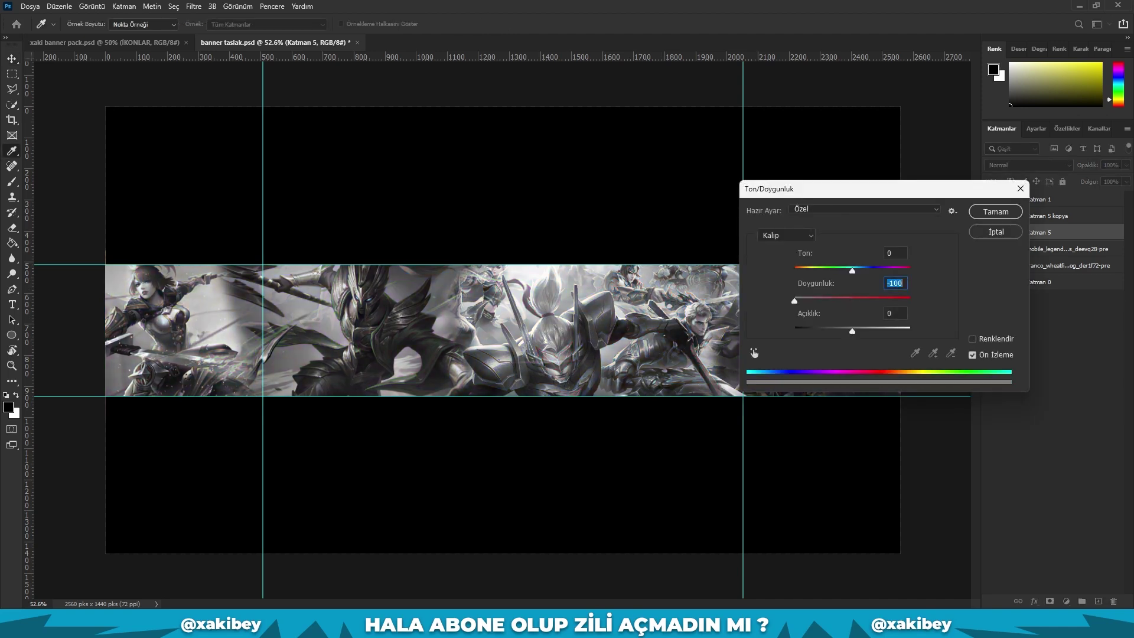
key("Return")
key("v")
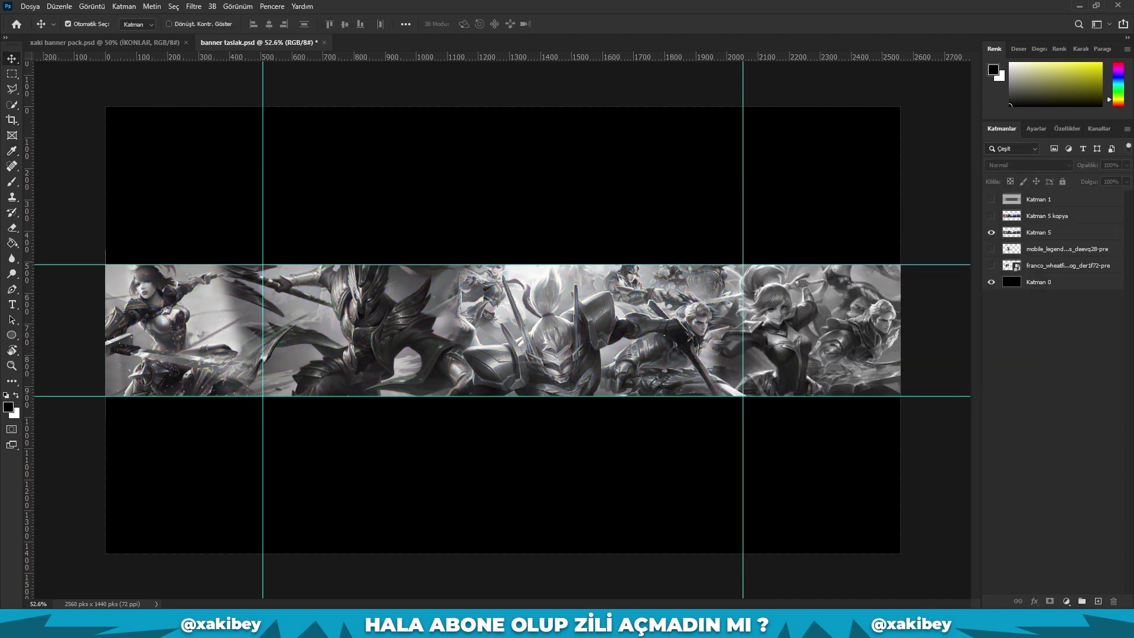
Add a new Katman 6 layer filled black at 56% opacity over the strip.
key("ctrl+shift+alt+n")
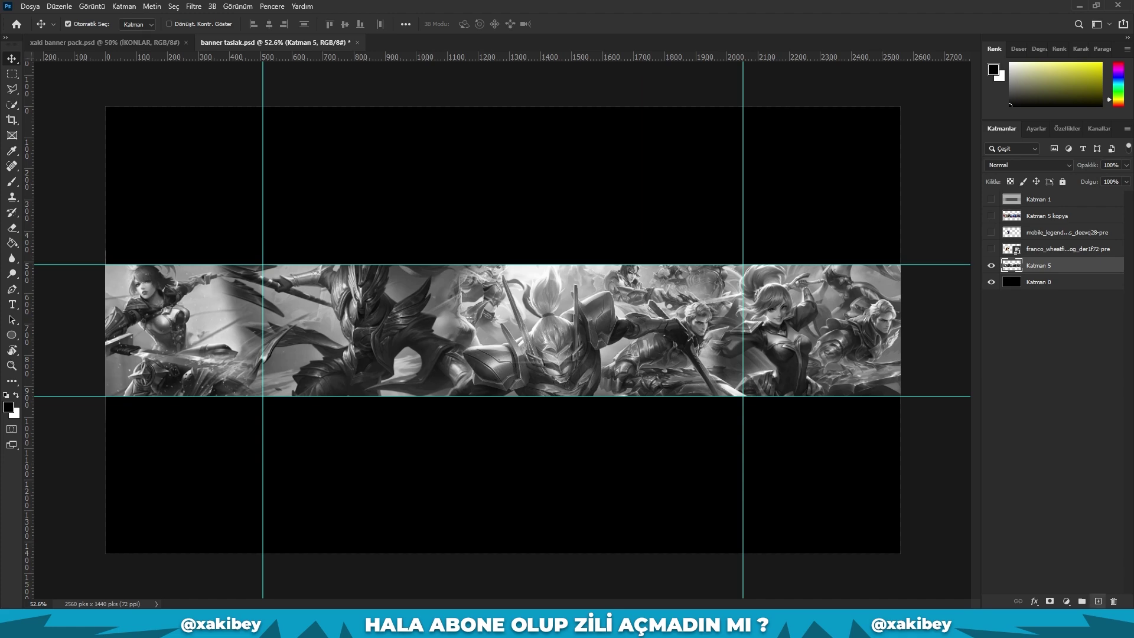
key("g")
left_click(502, 330)
double_click(1111, 164)
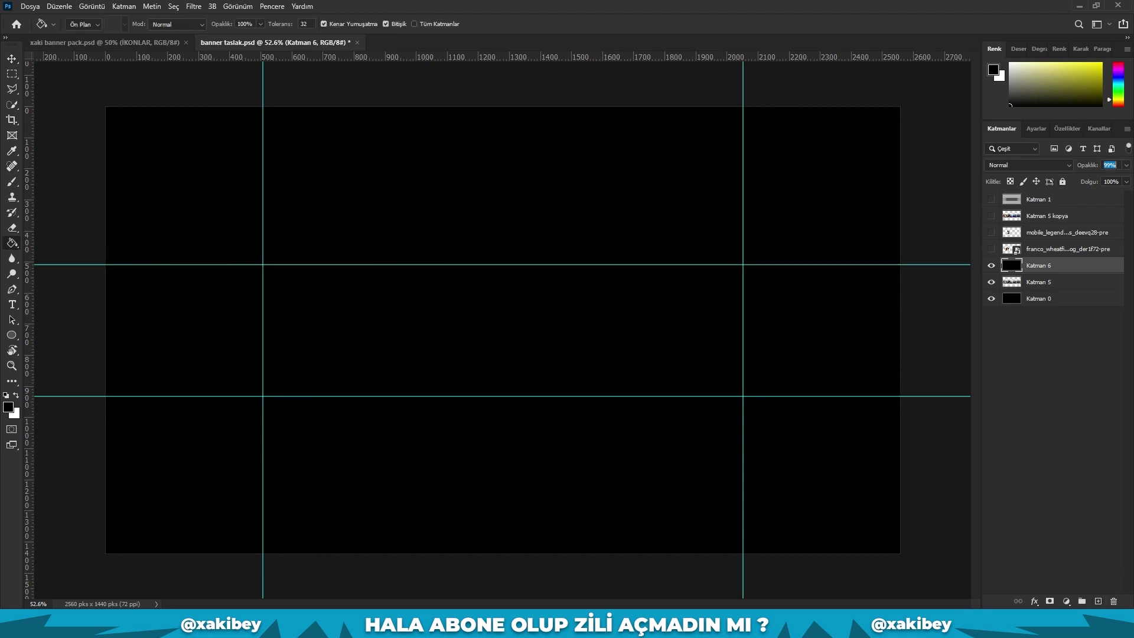
type("0")
key("Return")
type("56")
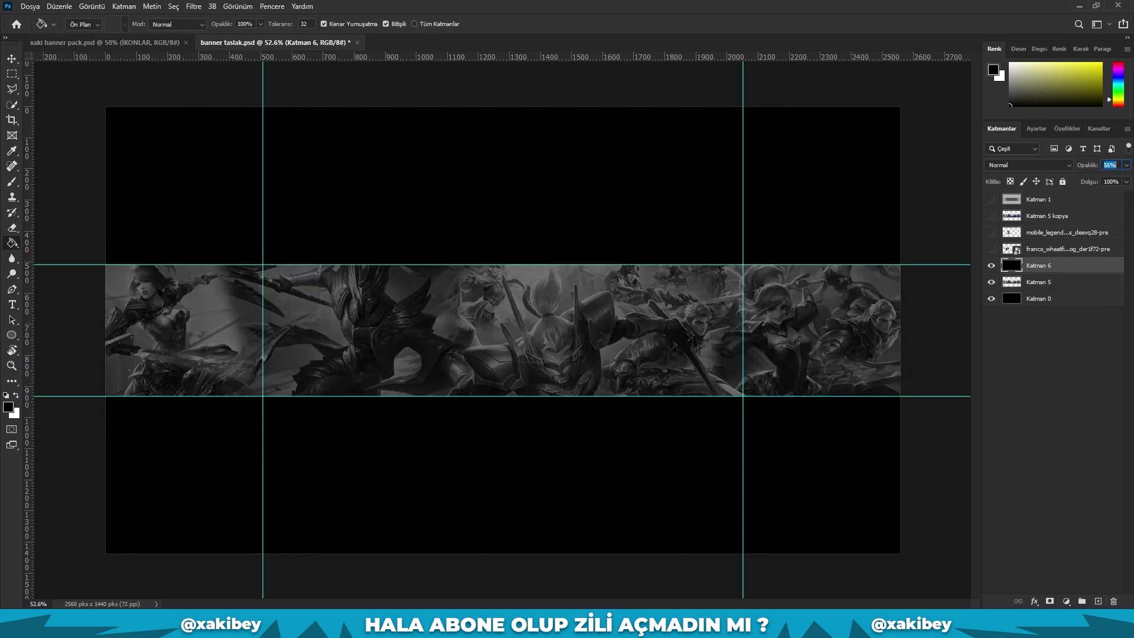
key("Return")
left_click(1052, 413)
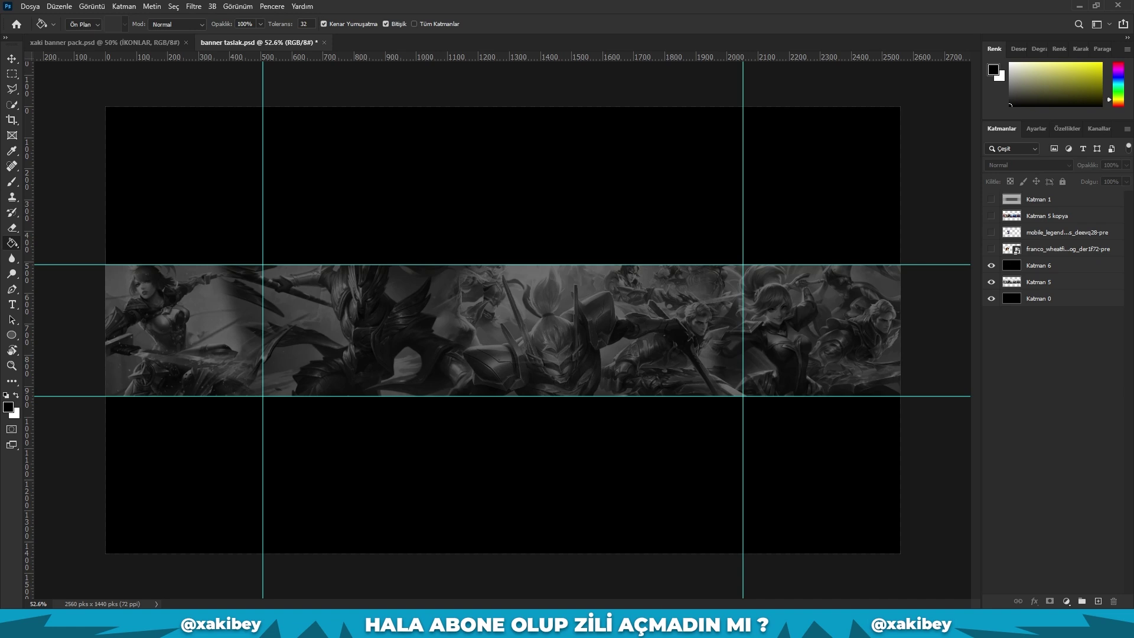
Make the Fanny and Franco cutout layers visible again and select Fanny's layer.
left_click(1063, 249)
left_click(991, 233)
left_click(991, 249)
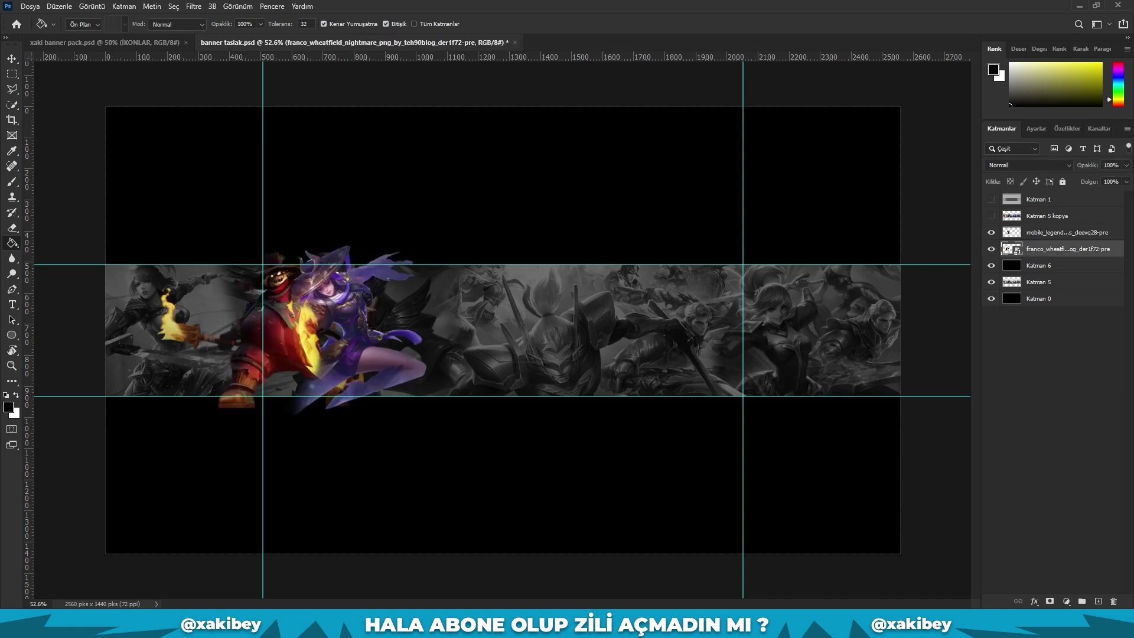
key("v")
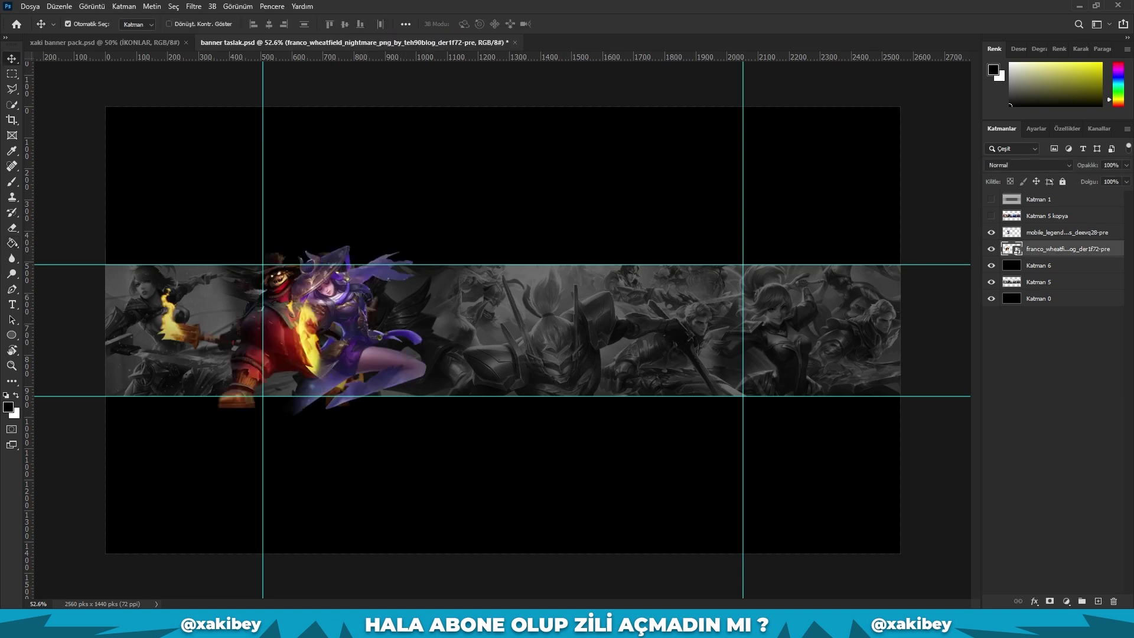
left_click(315, 297)
Sample a deep violet from Fanny's hair as the brush colour.
scroll(336, 313, "up", 2)
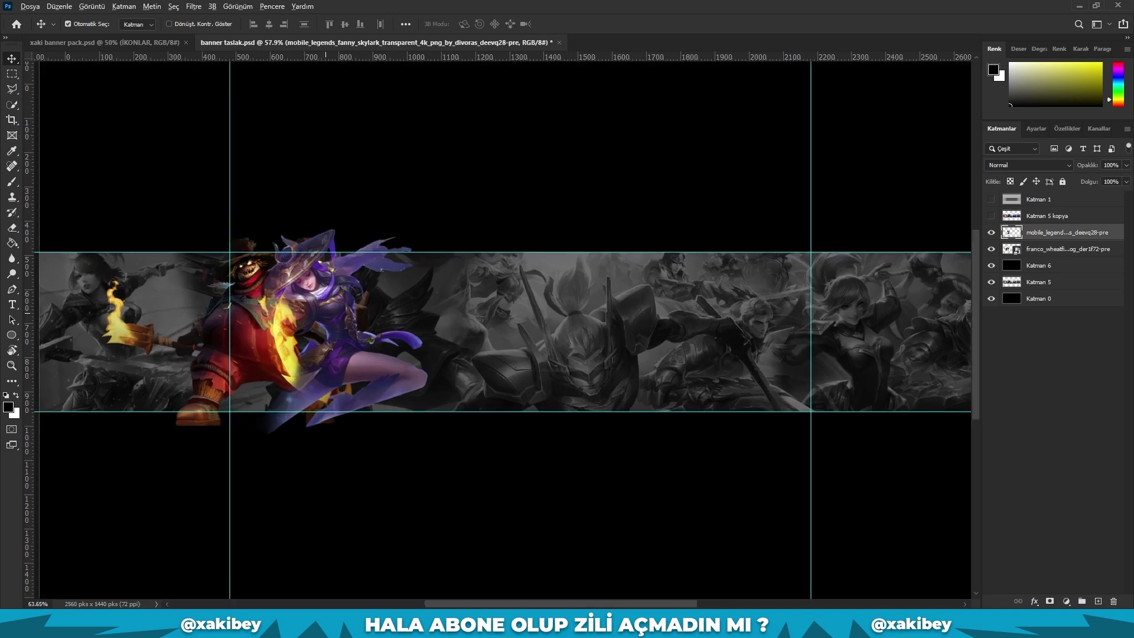
scroll(336, 313, "up", 5)
scroll(336, 313, "up", 3)
key("b")
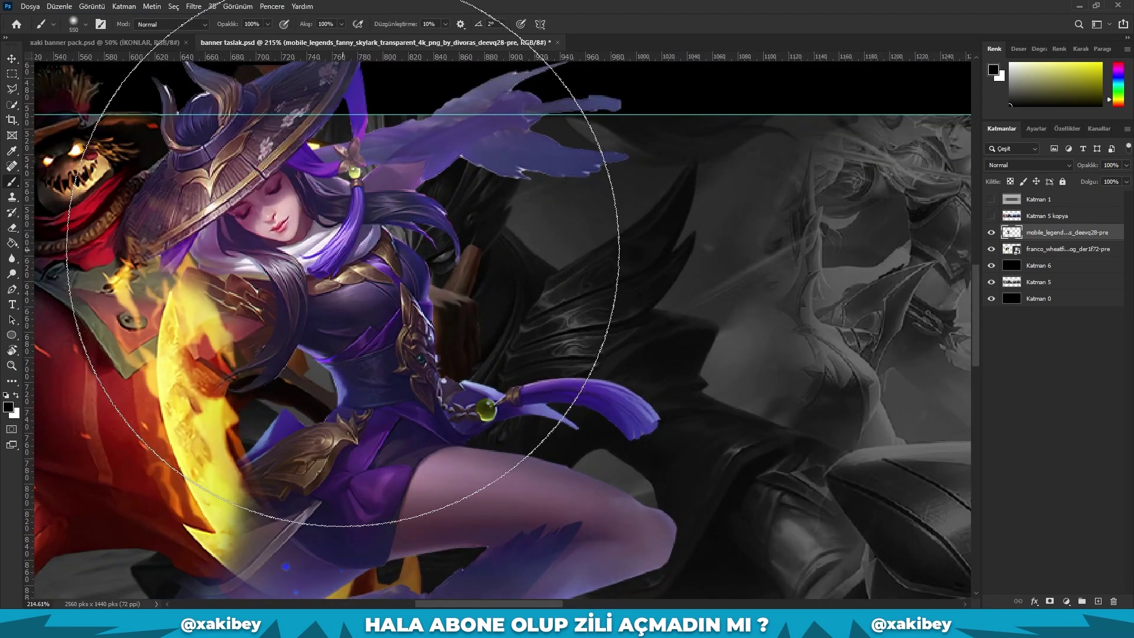
left_click(532, 106, "alt")
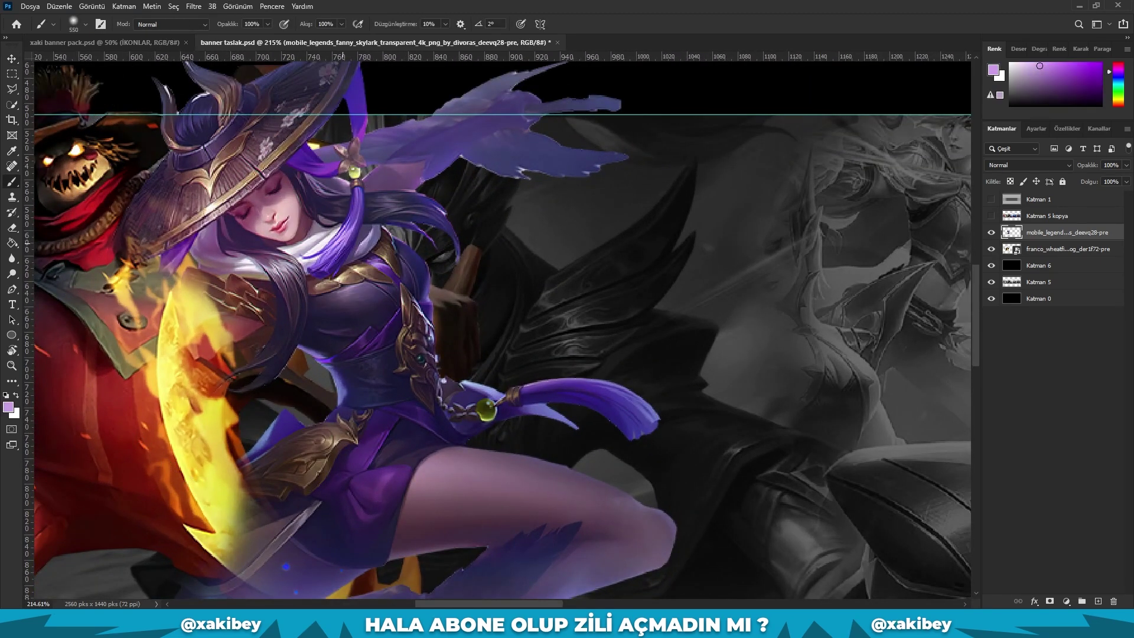
scroll(343, 230, "up", 3)
scroll(342, 231, "up", 3)
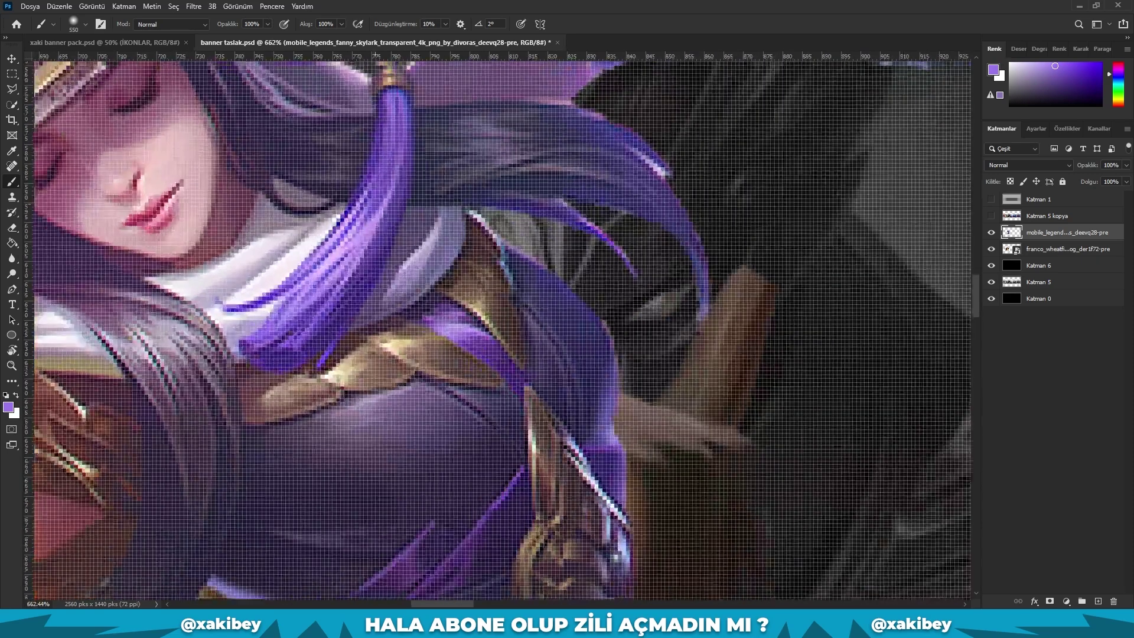
scroll(342, 230, "up", 2)
left_click(372, 186, "alt")
left_click(386, 175, "alt")
left_click(384, 177, "alt")
Add a new empty layer, Katman 7, beneath the characters.
scroll(419, 284, "down", 6)
scroll(418, 283, "down", 2)
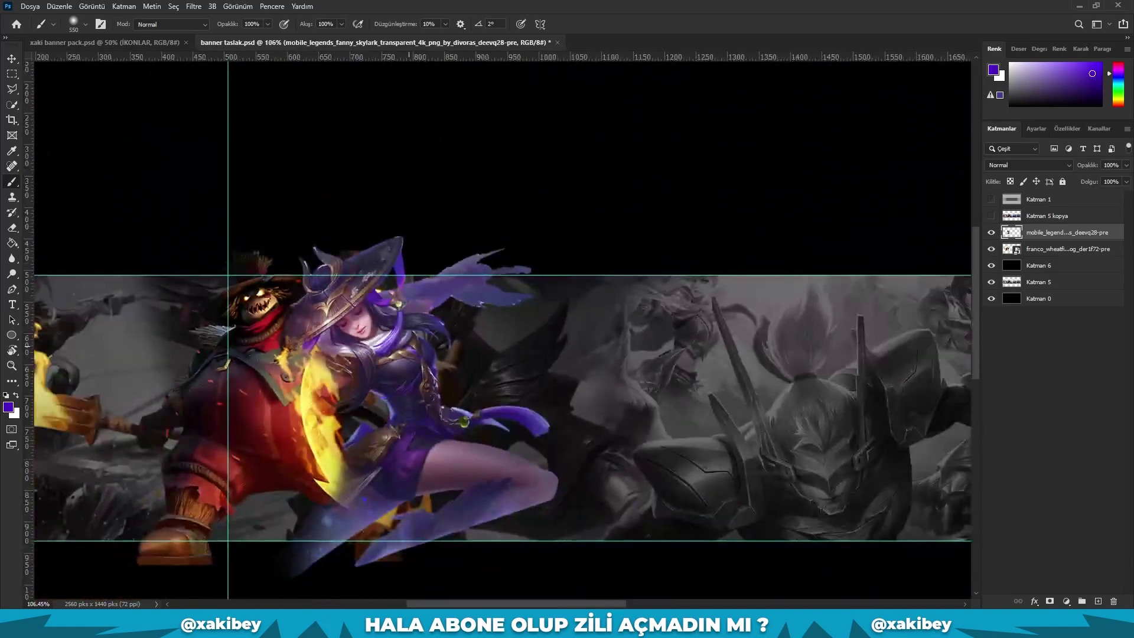
scroll(418, 284, "down", 2)
left_click(1039, 265)
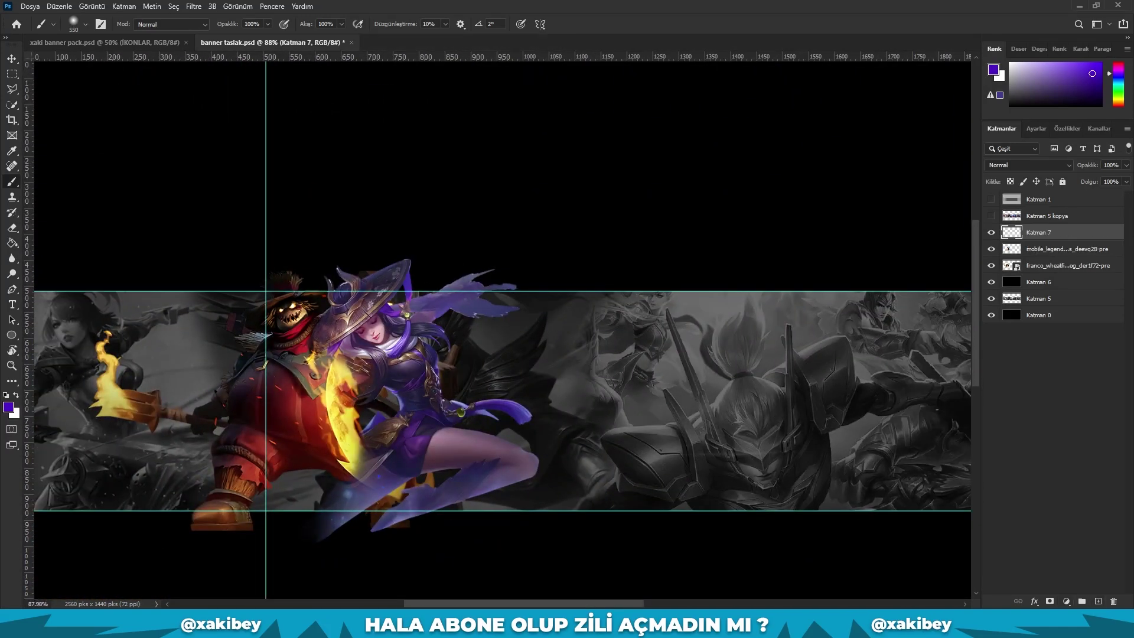
left_click(1098, 601)
Select the banner strip between the guides and fill it with violet.
key("m")
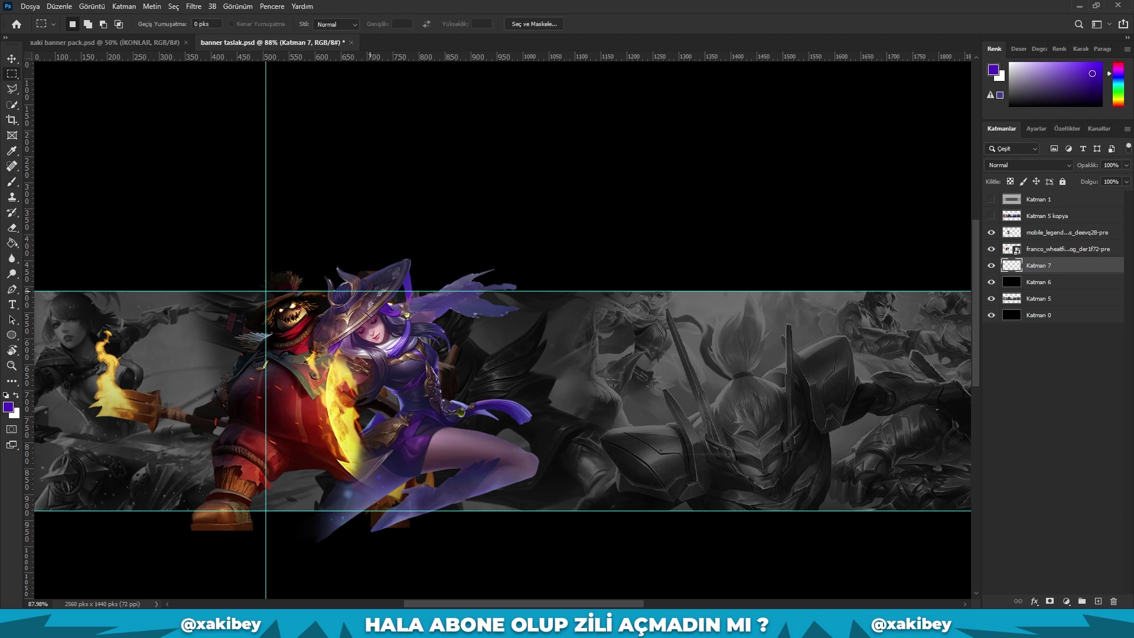
left_click_drag(368, 291, 797, 463)
key("ctrl+0")
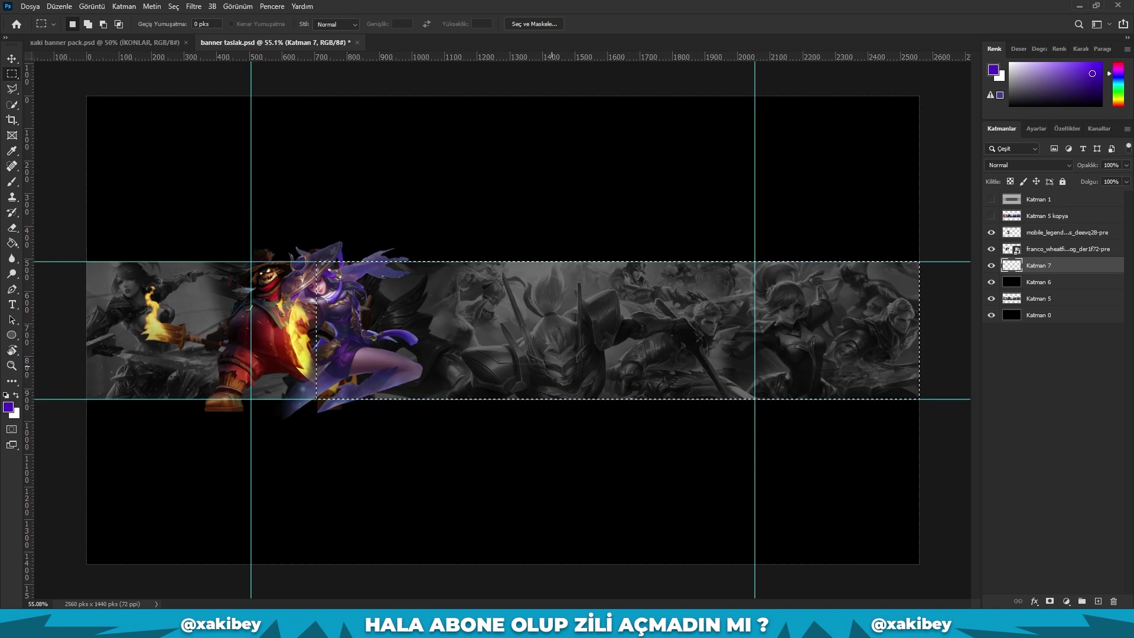
key("g")
left_click(334, 330)
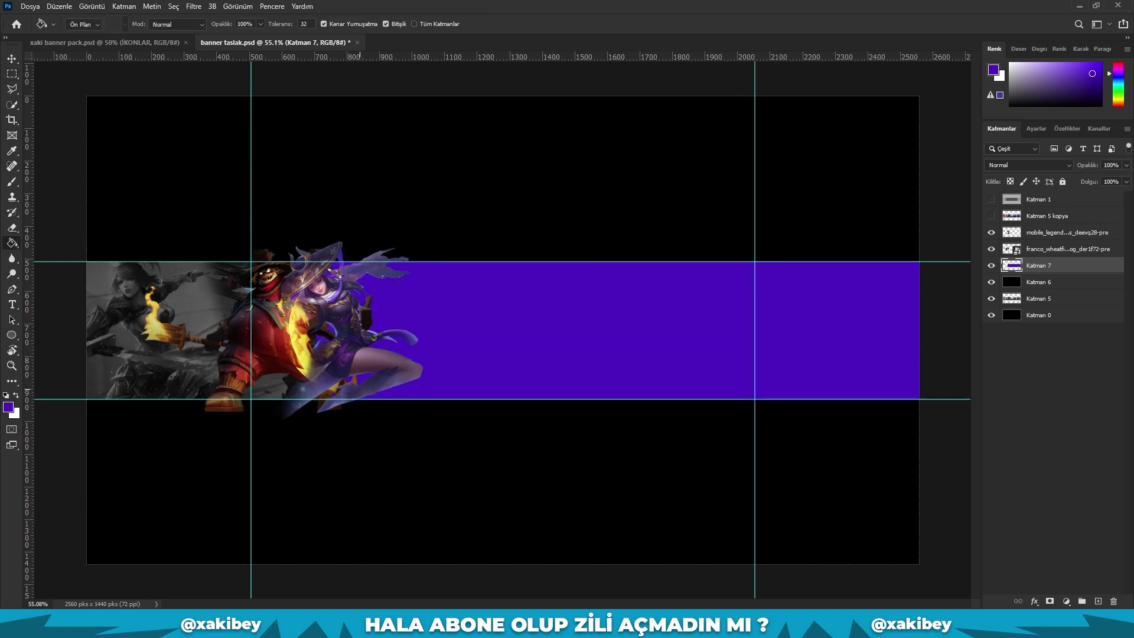
Duplicate the violet strip and squeeze the copy toward the left end.
key("ctrl+j")
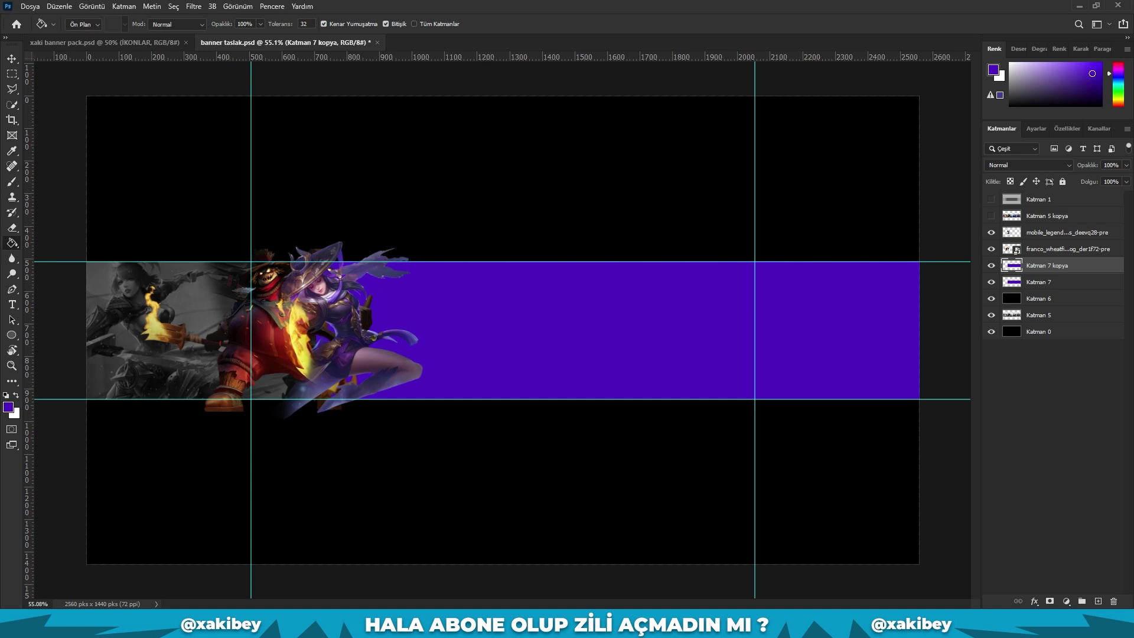
key("ctrl+t")
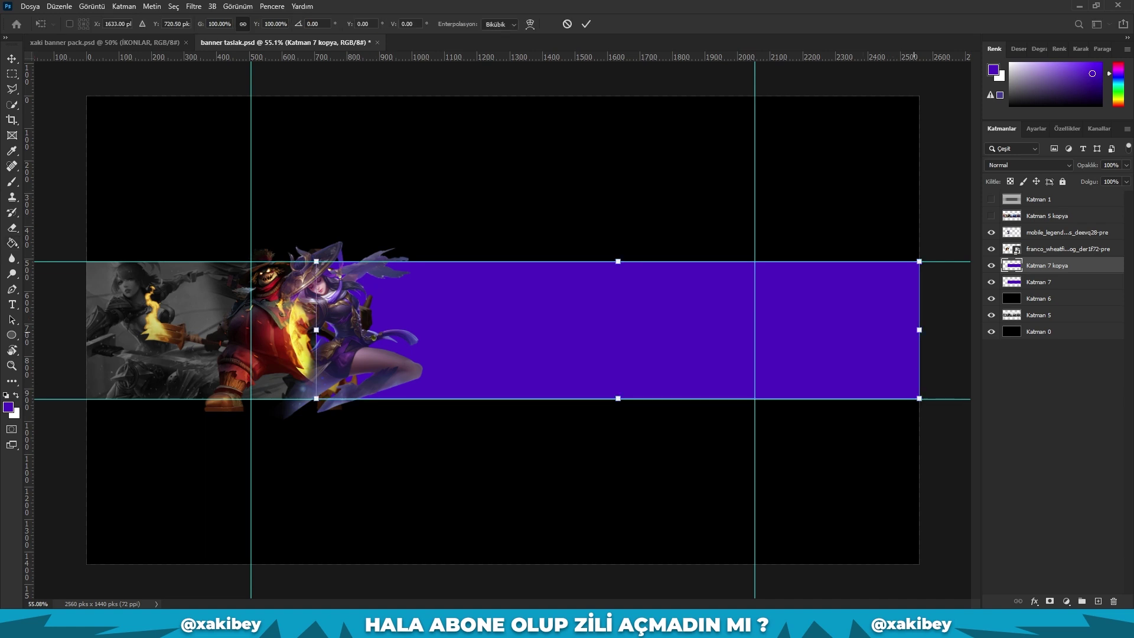
left_click_drag(918, 329, 87, 330)
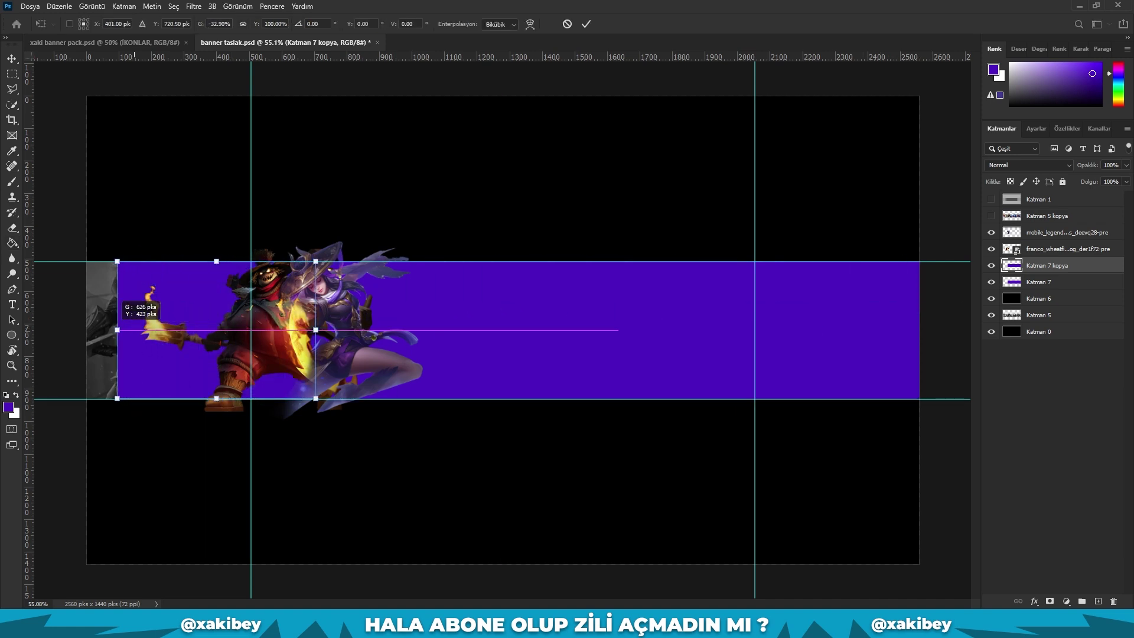
key("Return")
Fill the left part of the band with red sampled from Franco's coat.
key("g")
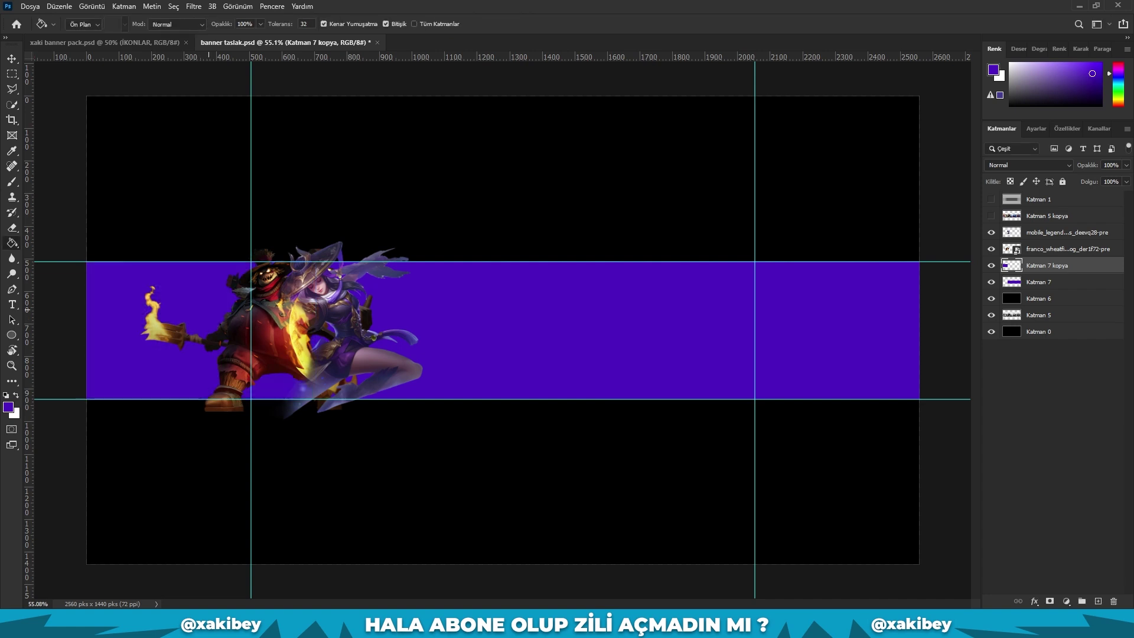
scroll(249, 311, "up", 2)
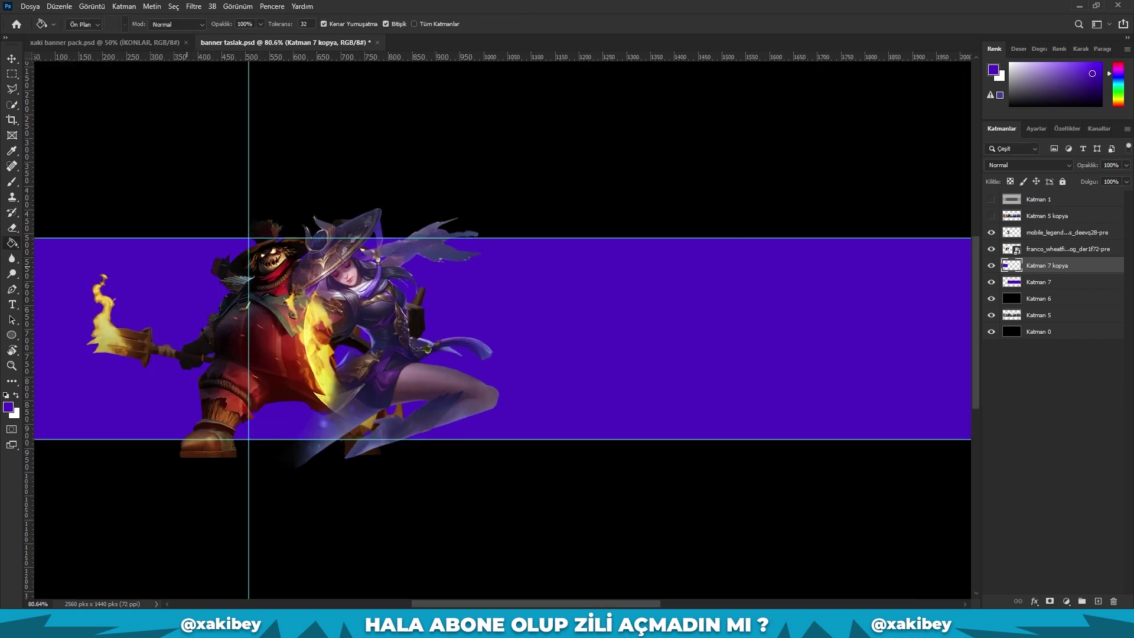
left_click_drag(473, 331, 584, 326)
left_click(1012, 265, "ctrl")
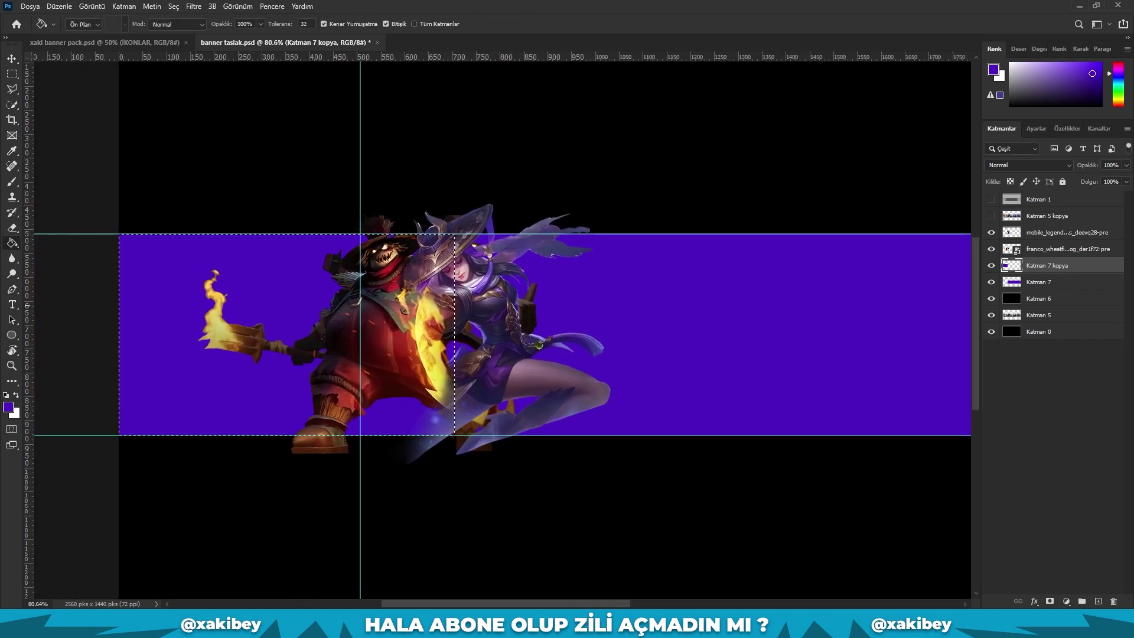
scroll(278, 352, "up", 1)
key("b")
left_click(424, 341, "alt")
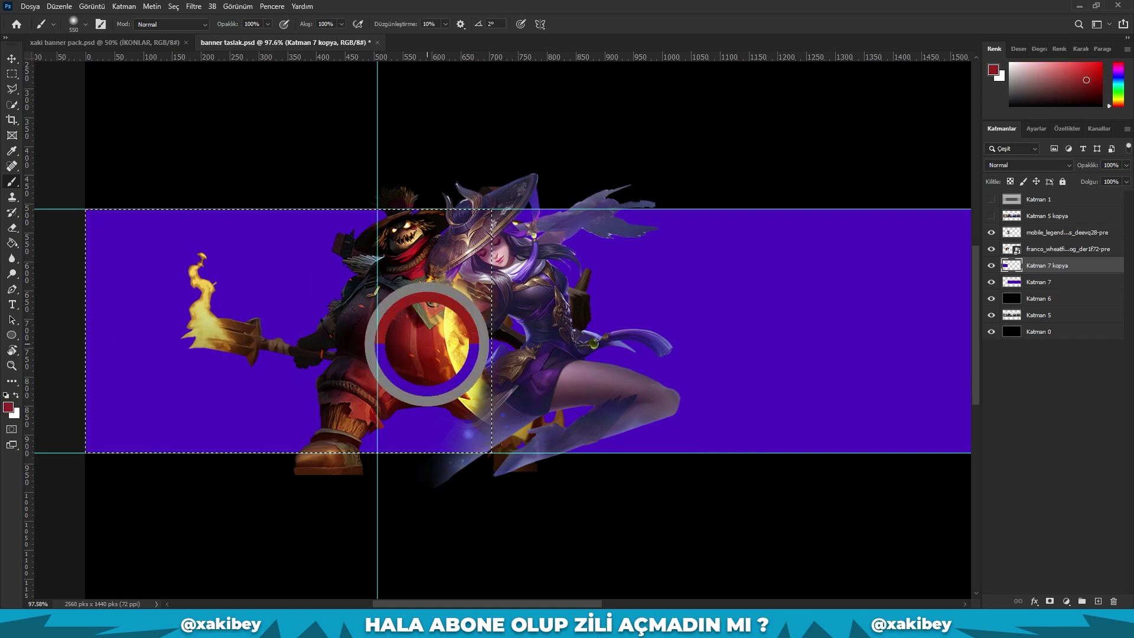
key("g")
left_click(266, 283)
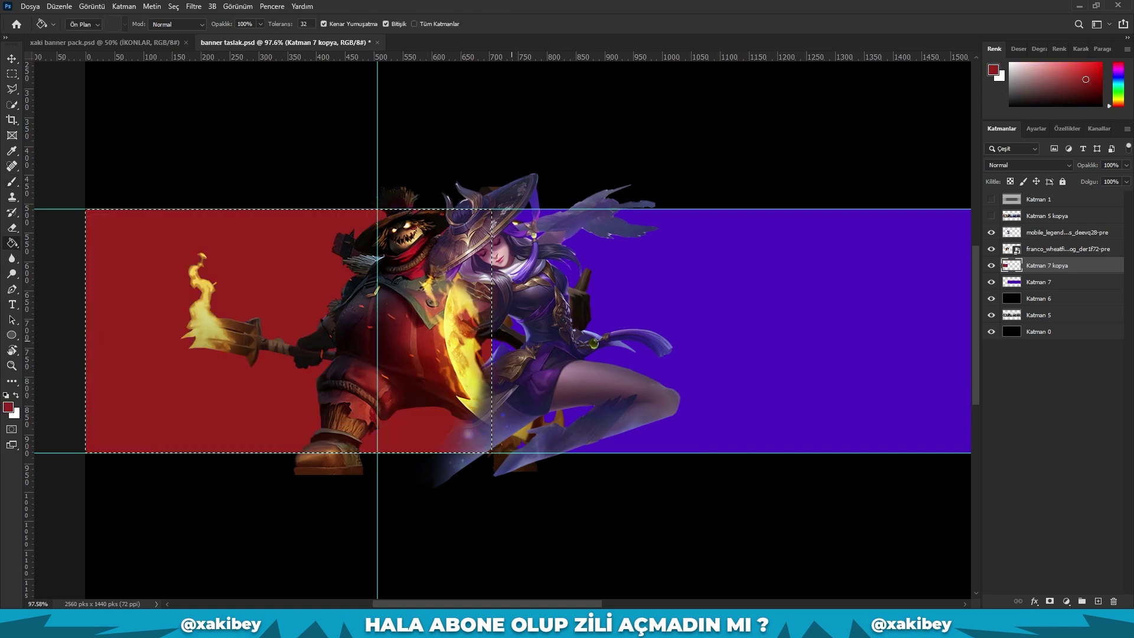
key("ctrl+d")
Blend the red-violet band in Renk Soldurma mode and darken the banner with black Katman 6.
scroll(507, 297, "down", 1)
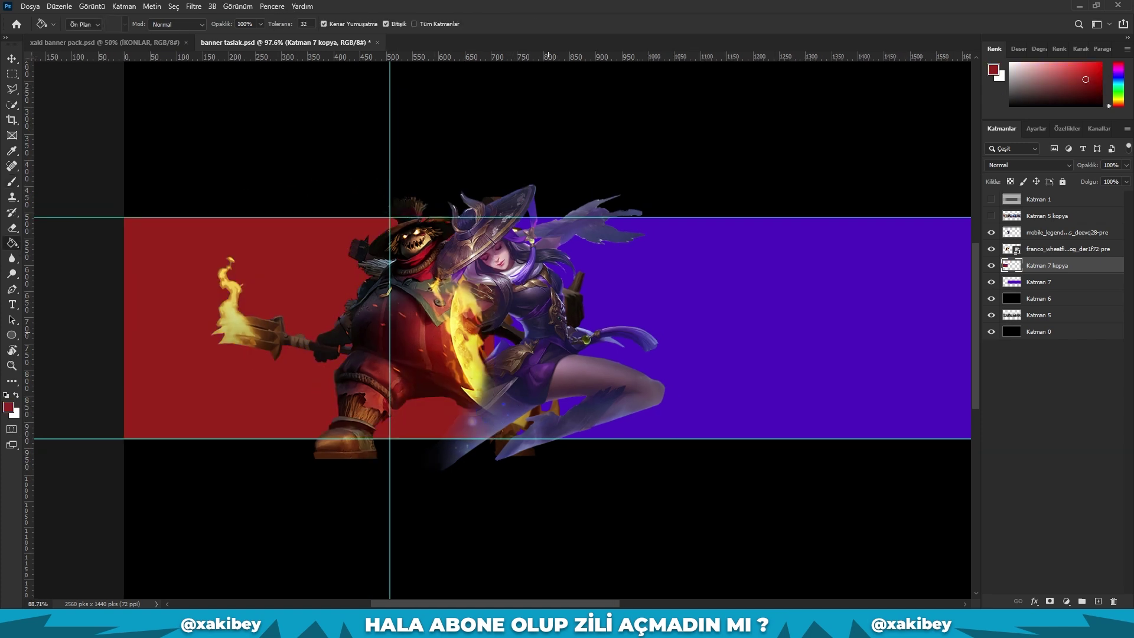
scroll(507, 296, "down", 3)
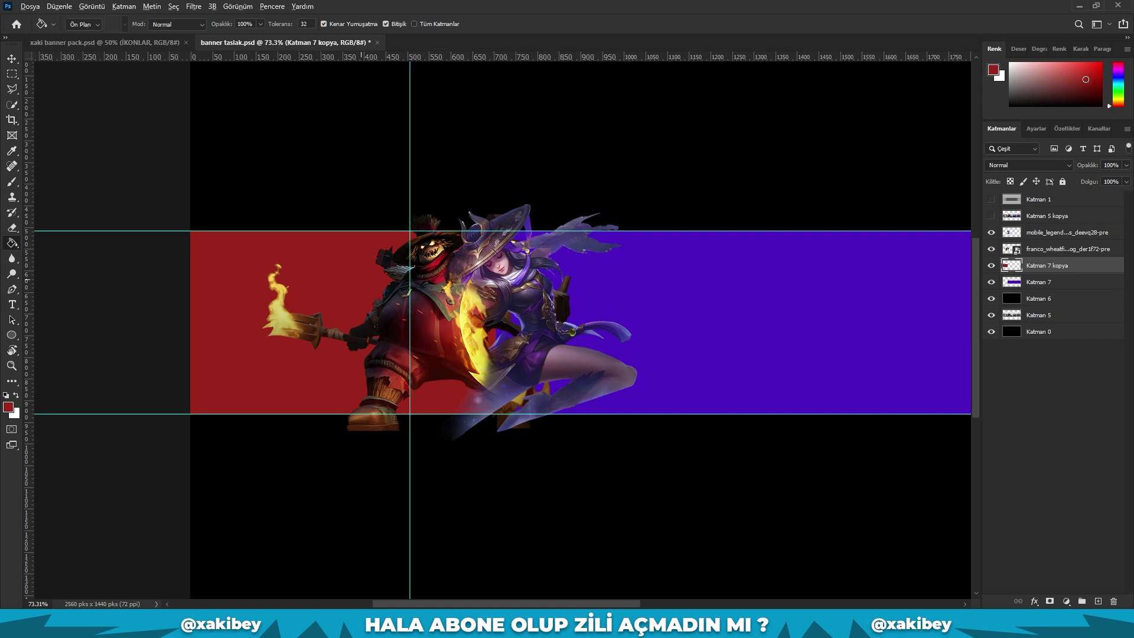
key("ctrl+0")
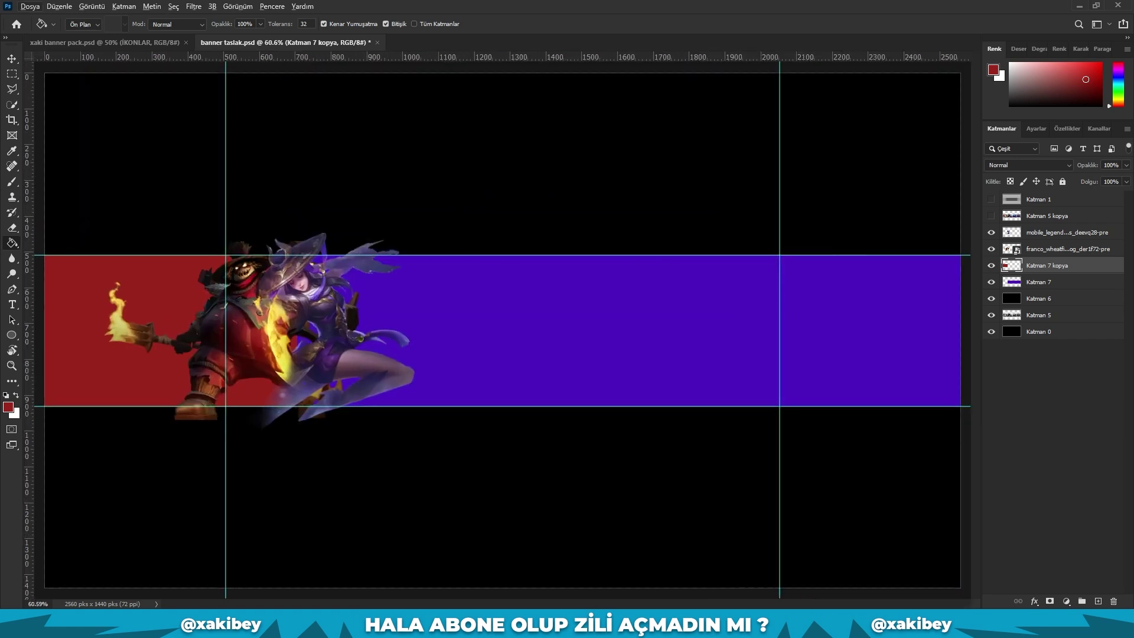
left_click(1027, 165)
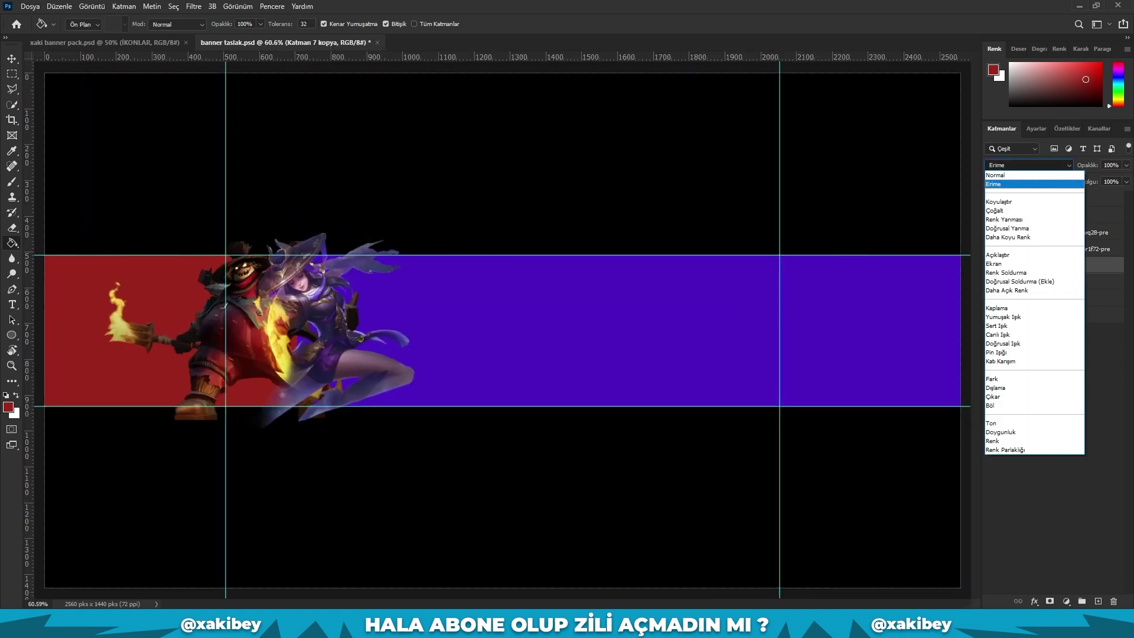
key("Down")
key("Down")
key("Down")
key("Down")
key("Down")
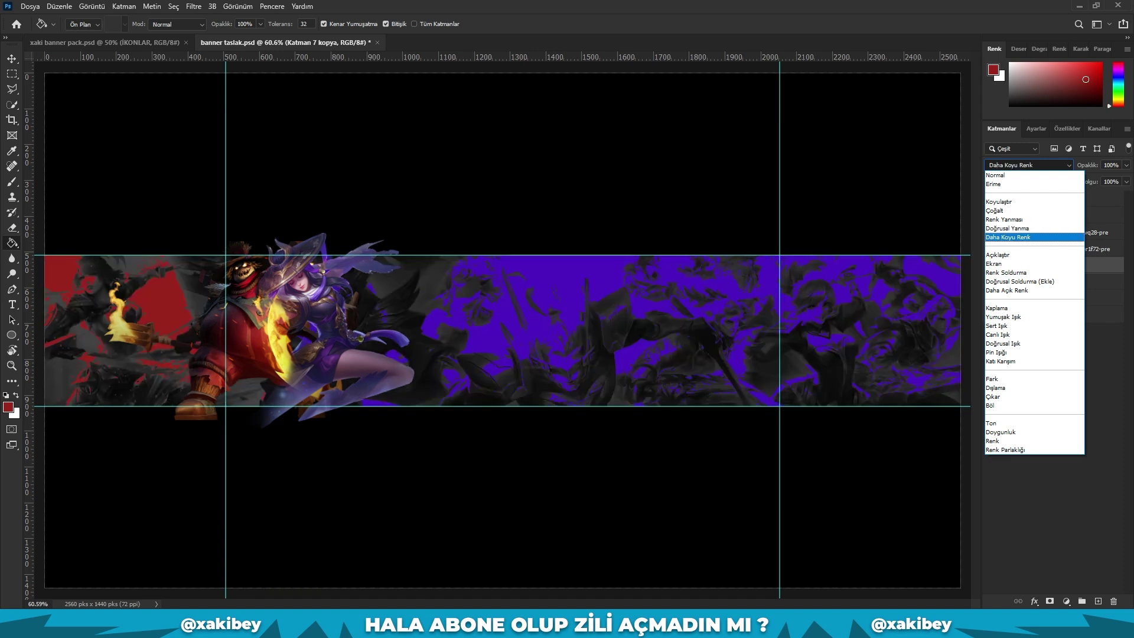
key("Down")
key("Down")
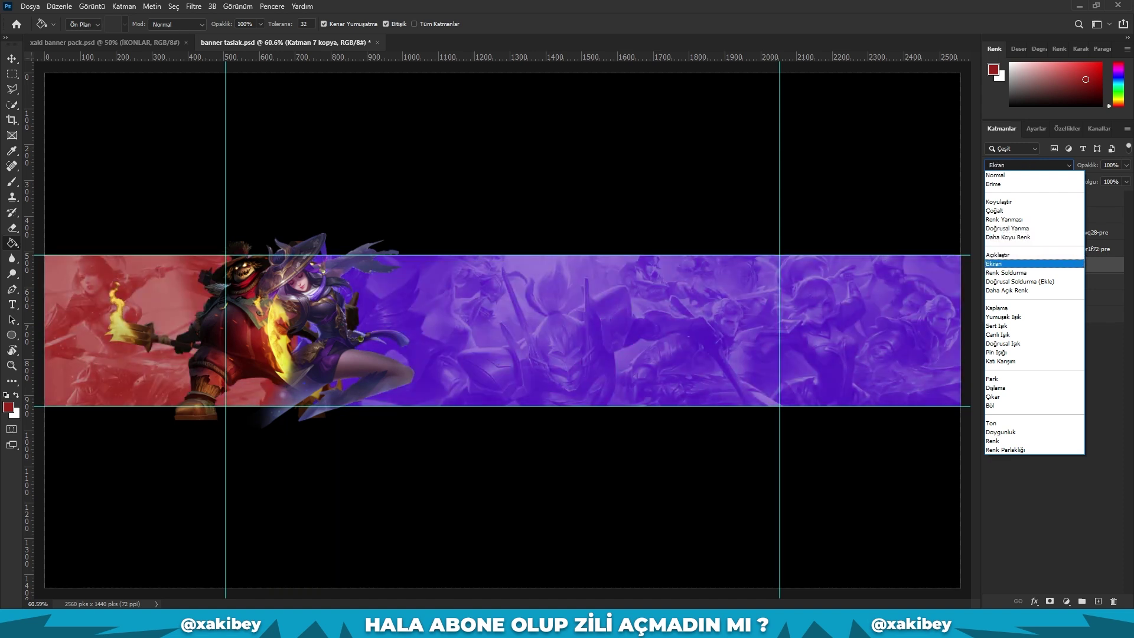
key("Down")
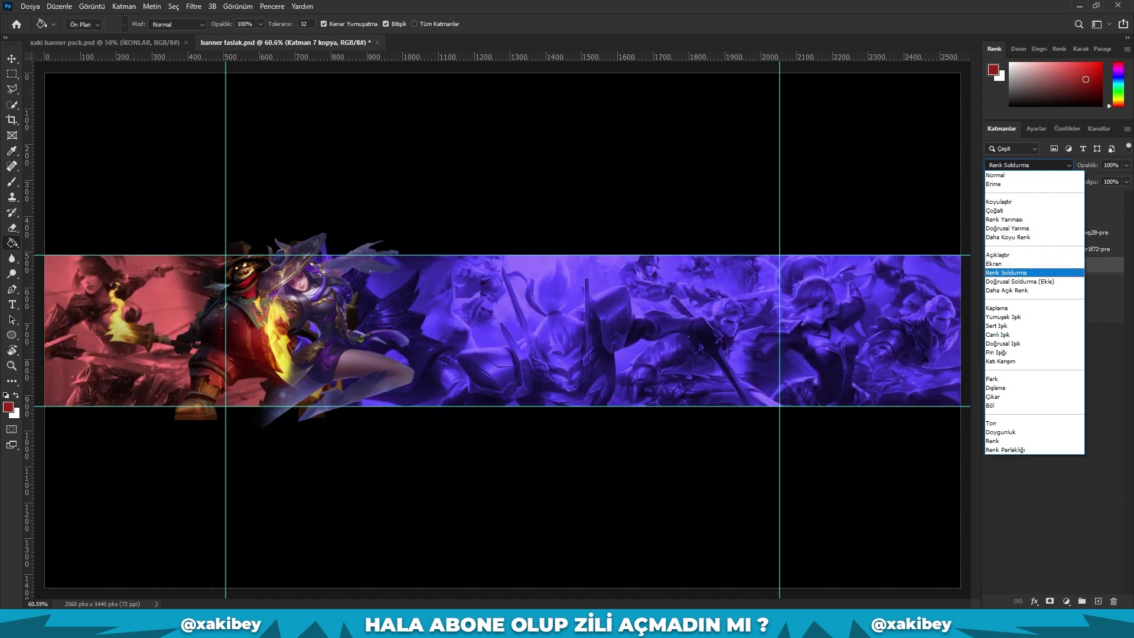
key("Down")
key("Down")
key("Down")
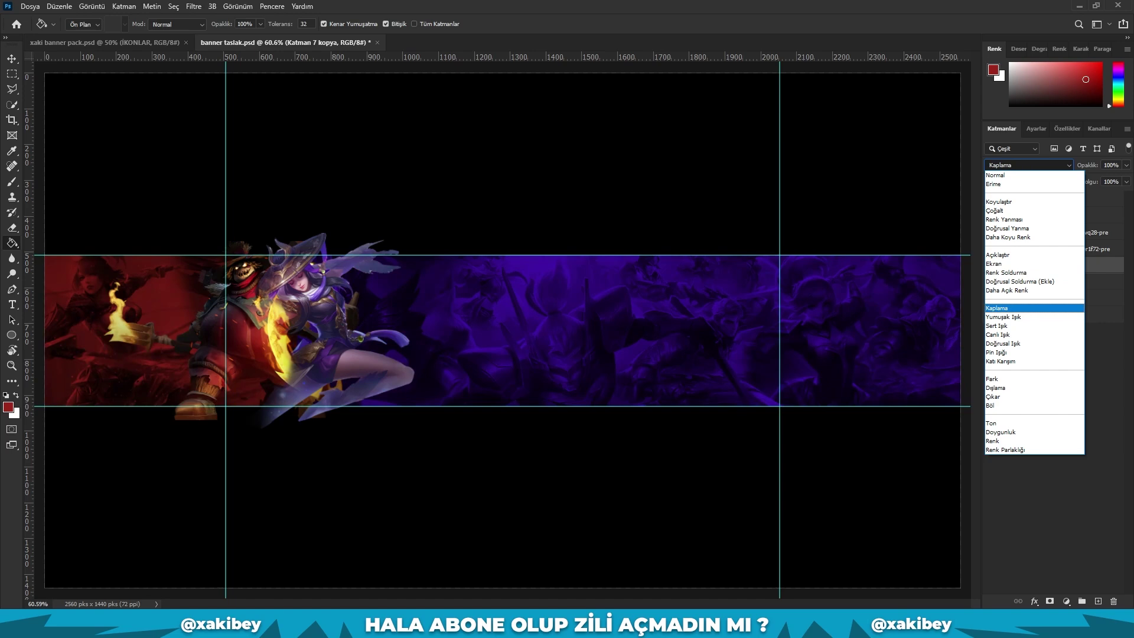
key("Up")
key("Up")
key("Up")
key("Down")
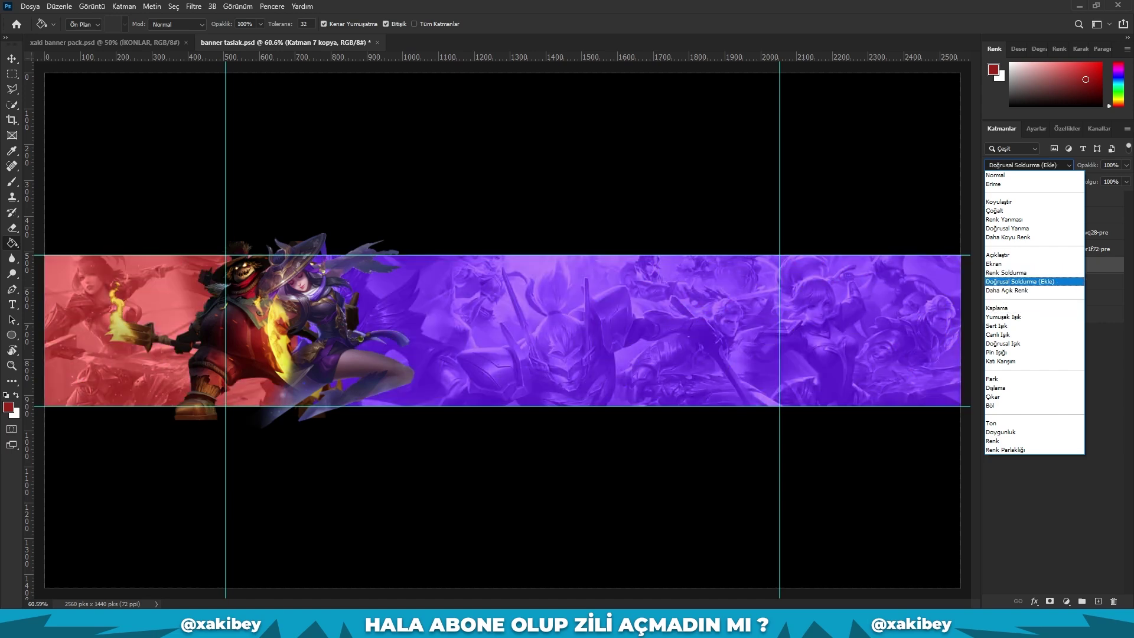
key("Up")
key("Return")
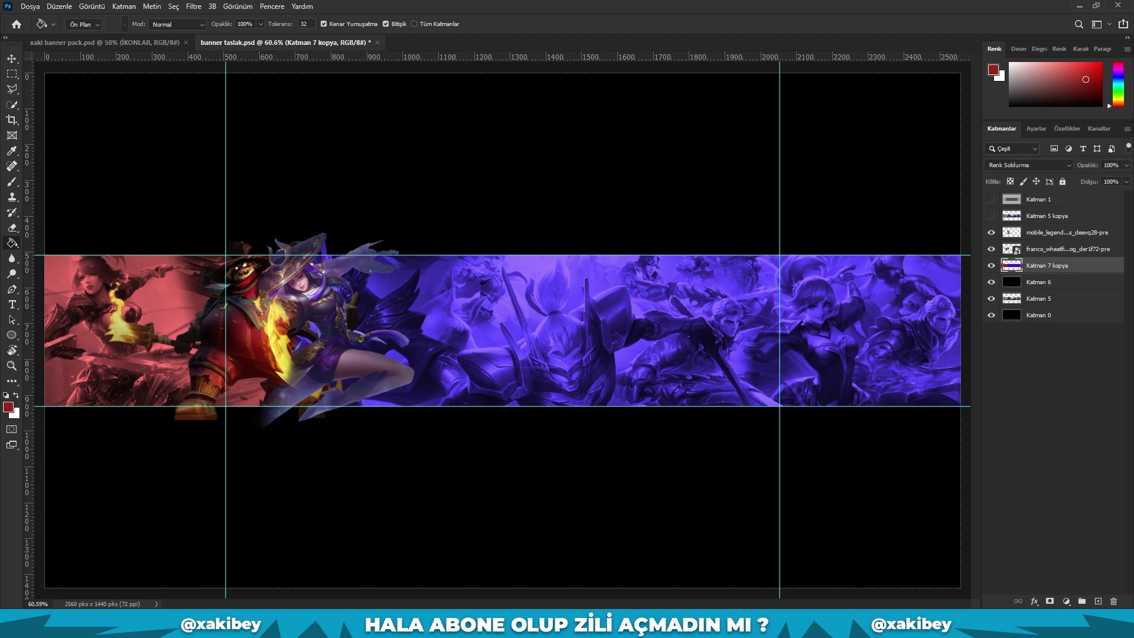
mouse_move(1040, 282)
left_mouse_down()
mouse_move(1039, 264)
mouse_move(1039, 290)
left_mouse_up()
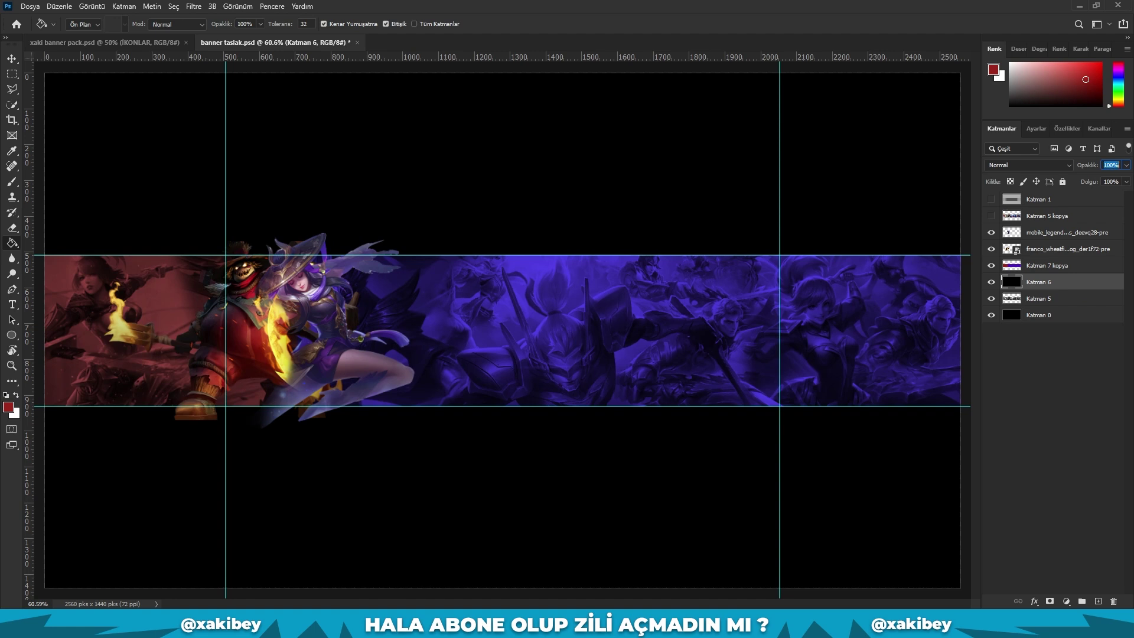
Set the black layer to 78% opacity with Renk Yanması blending.
type("7585")
key("Return")
type("78")
key("Return")
key("shift+alt+b")
key("v")
scroll(502, 331, "down", 1)
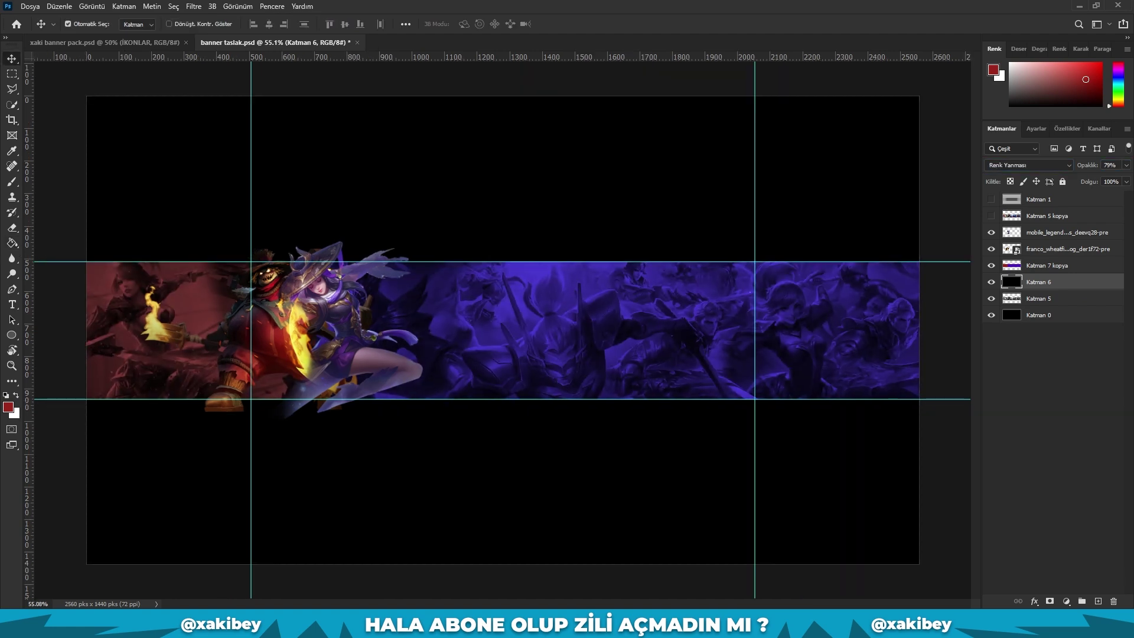
Apply a Motion Blur of 11° angle and 10 pixels distance to Katman 5.
key("alt+bracketleft")
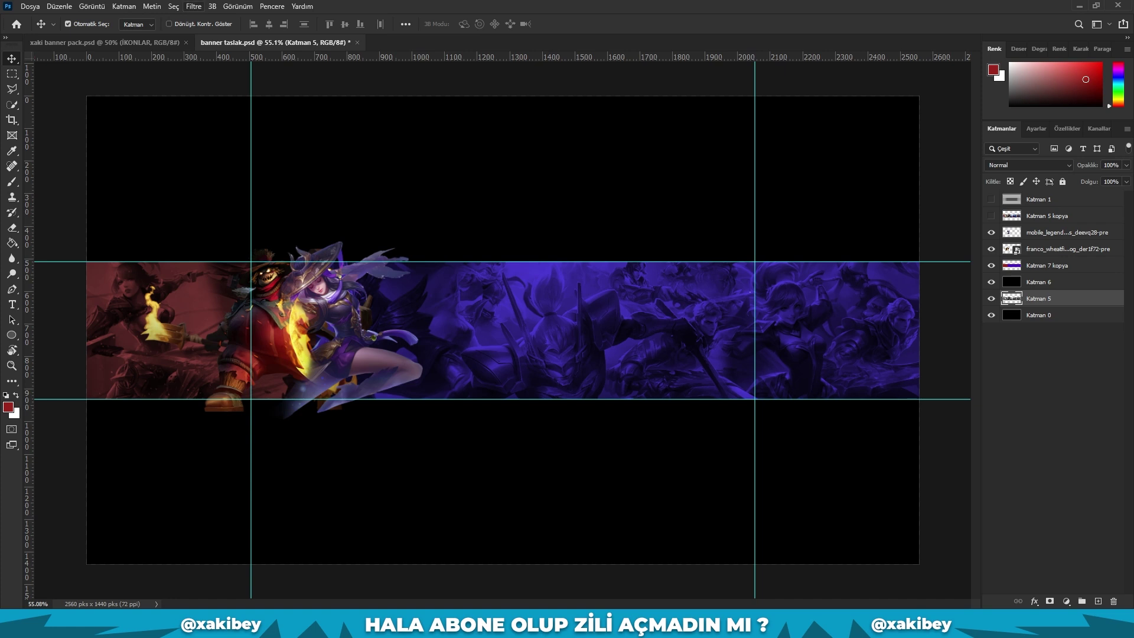
left_click(194, 7)
mouse_move(214, 139)
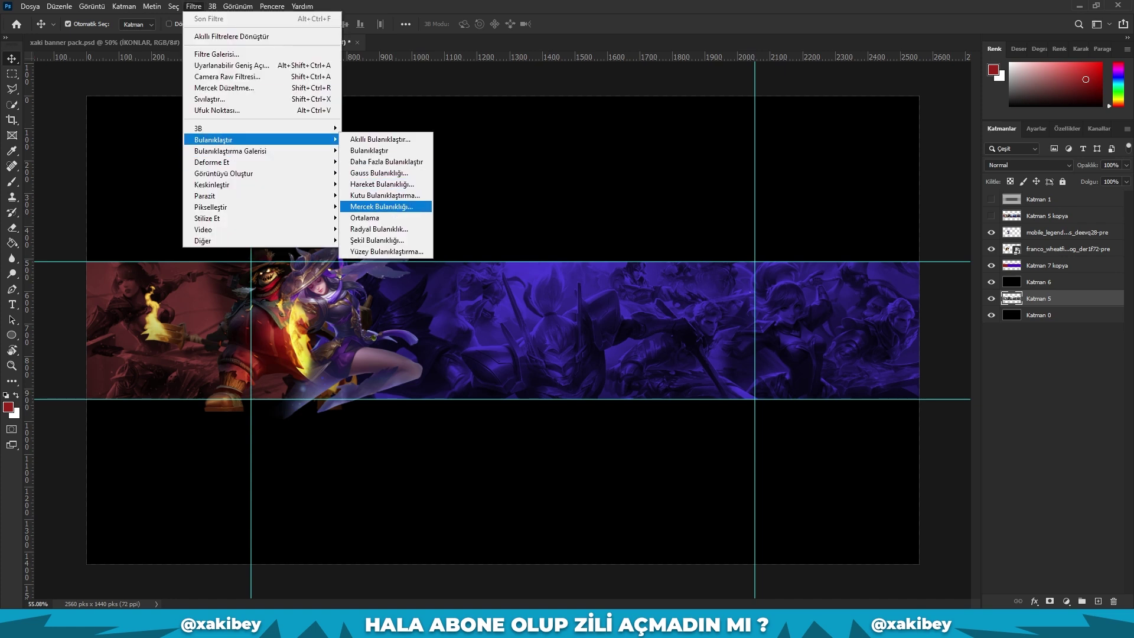
left_click(381, 184)
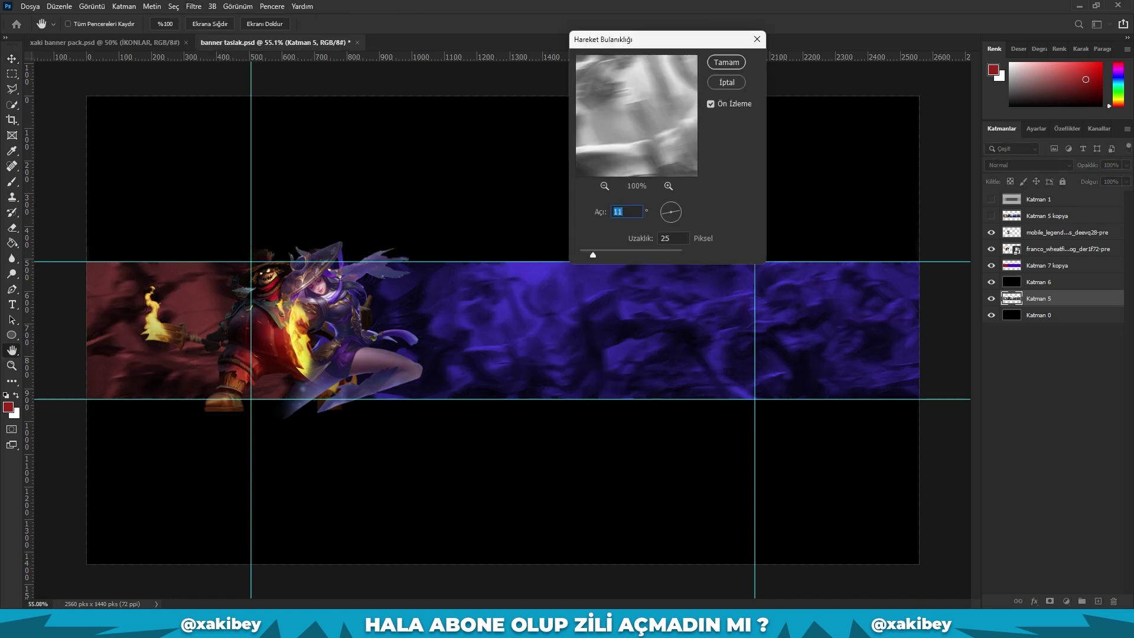
key("Tab")
type("10")
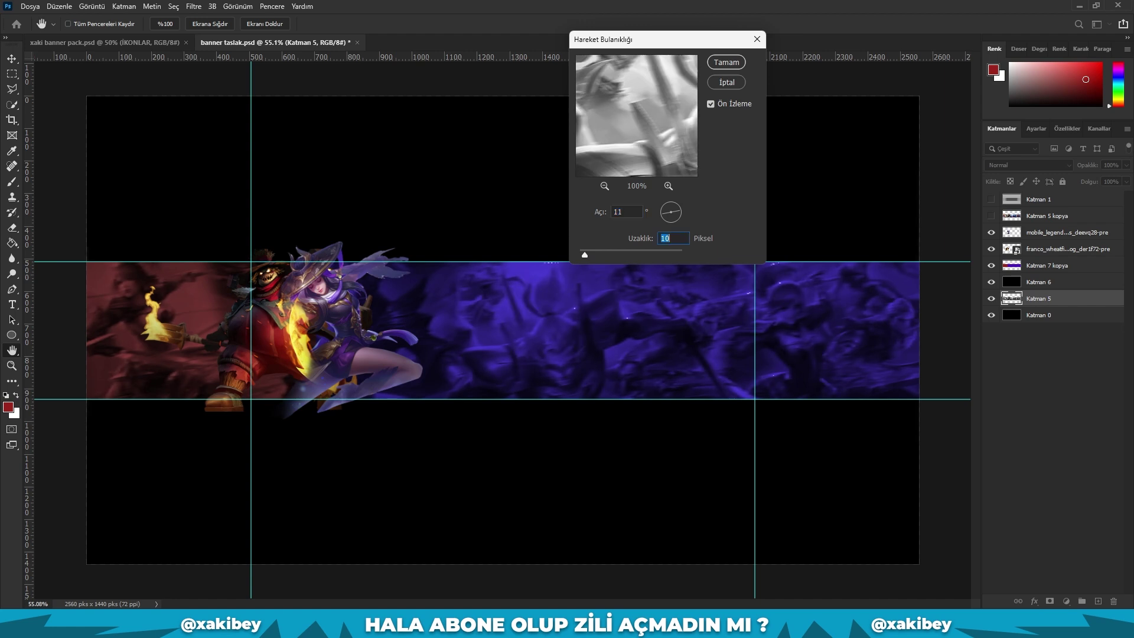
left_click(726, 62)
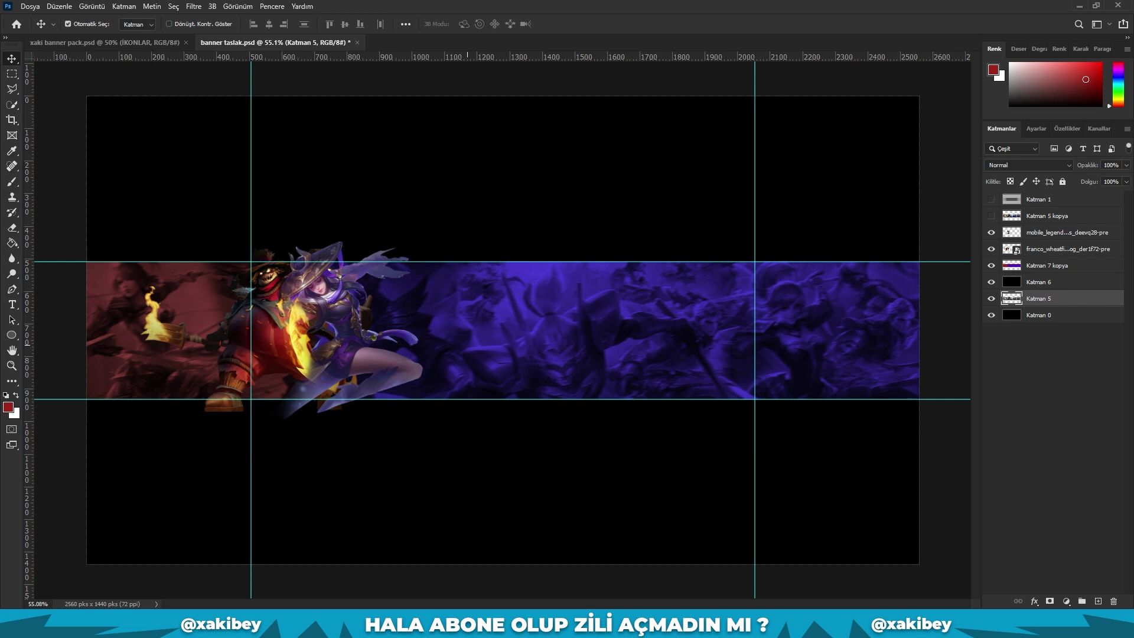
Add the white title text PARANOİD on the banner and enlarge it.
key("t")
left_click(1057, 232)
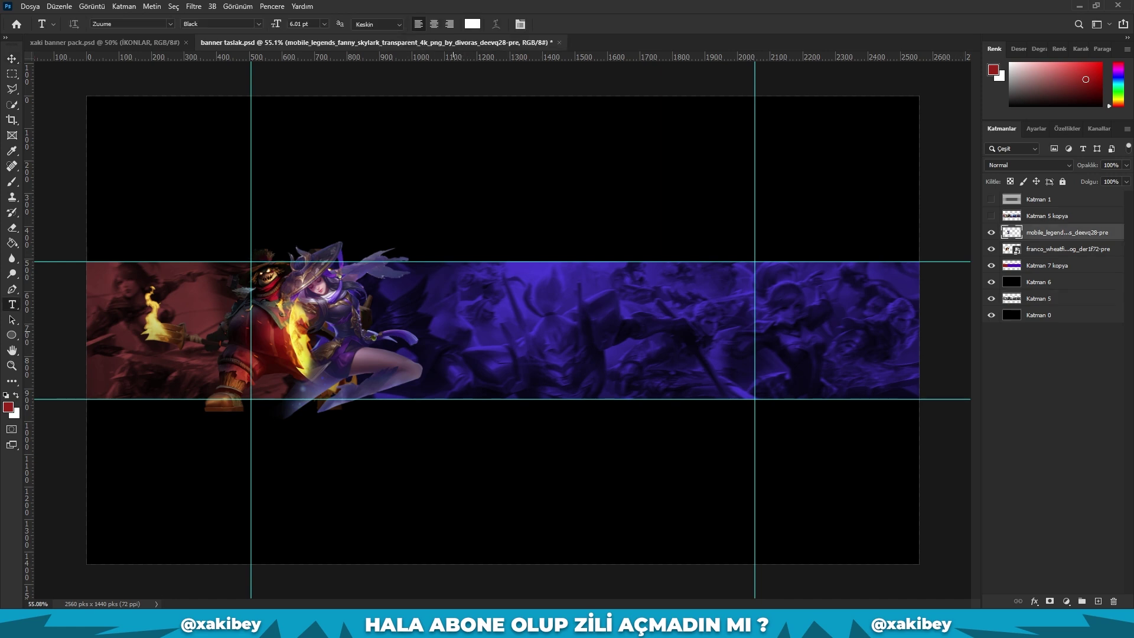
left_click(454, 329)
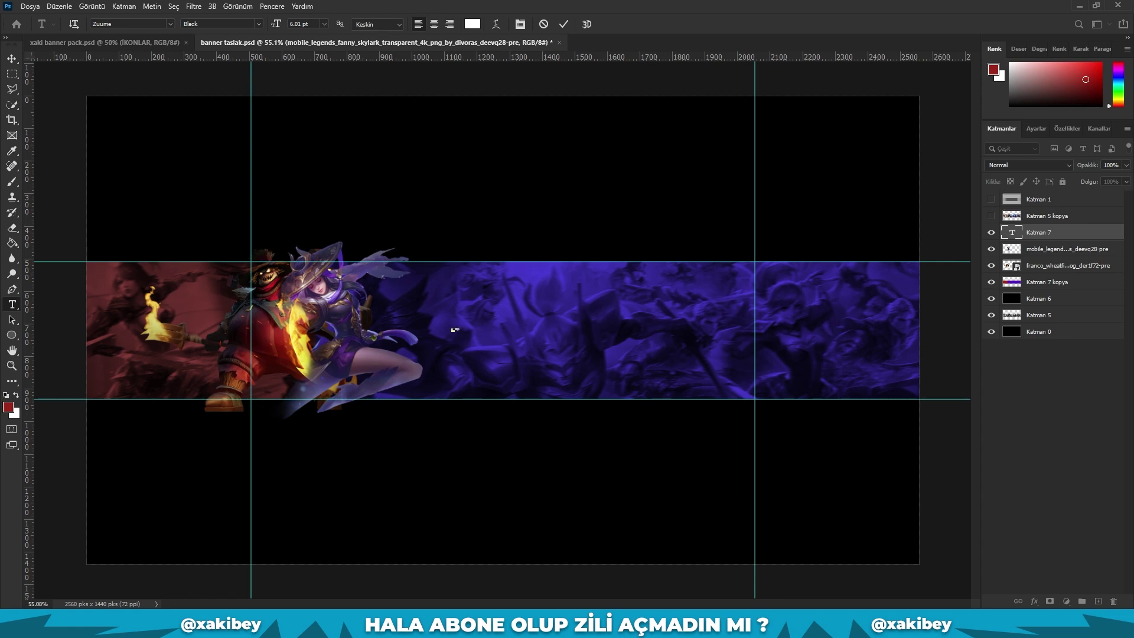
type("PARANOŞD")
key("ctrl+Return")
key("ctrl+t")
left_click_drag(461, 331, 623, 329)
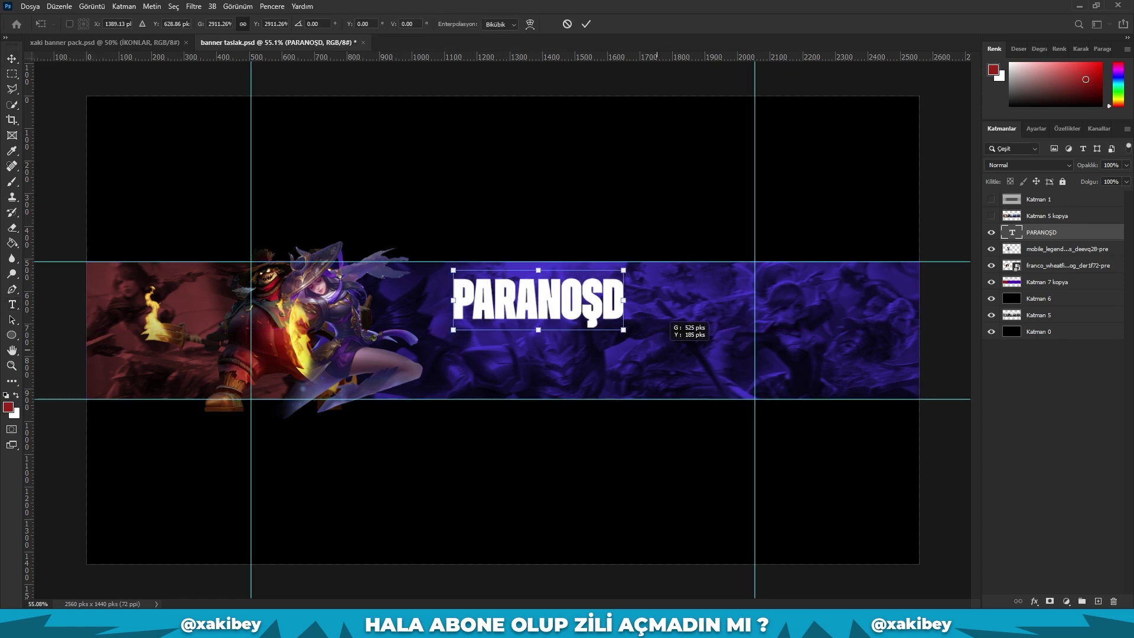
key("Return")
double_click(452, 342)
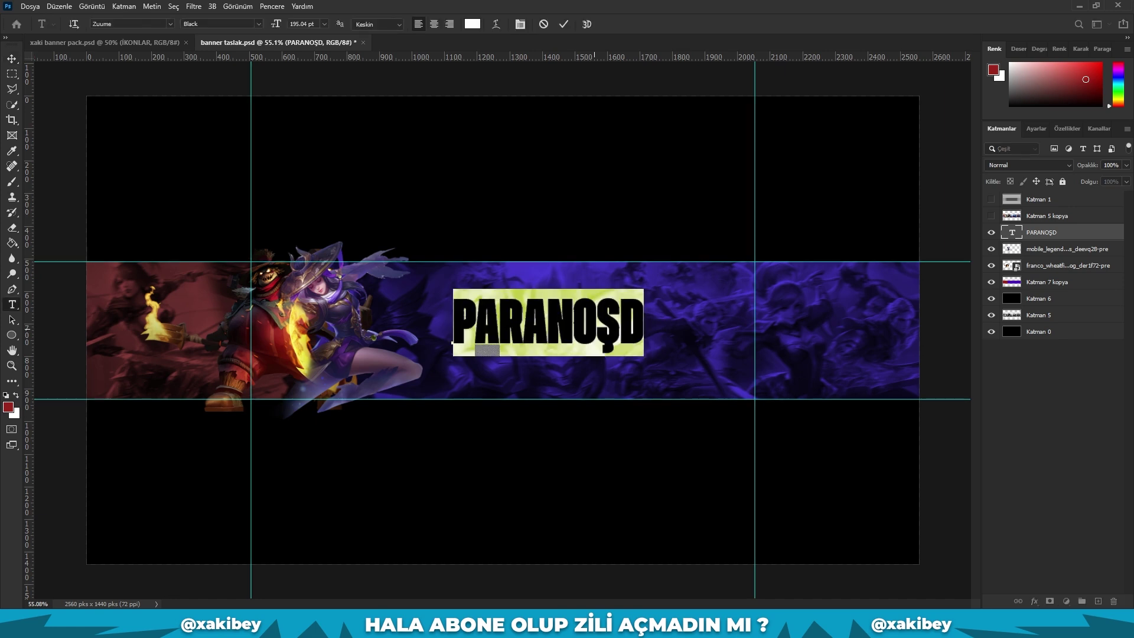
type("PARANOİD")
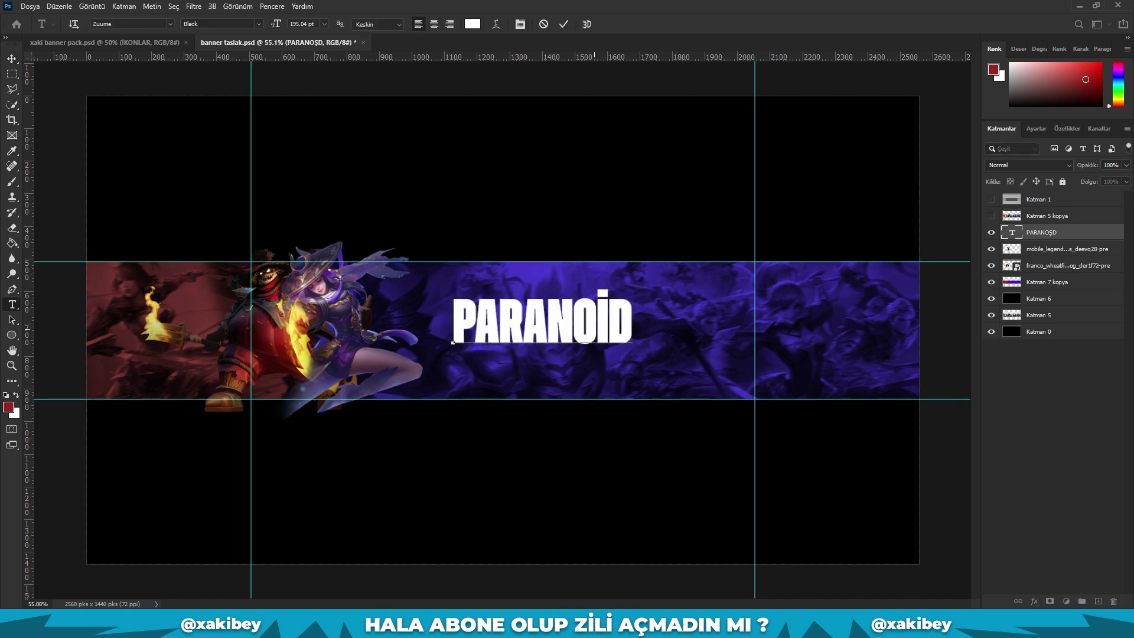
key("ctrl+Return")
Try Tactic Sans, Gotham Ultra Italic, Zuume and Montserrat Black fonts on the title.
key("Return")
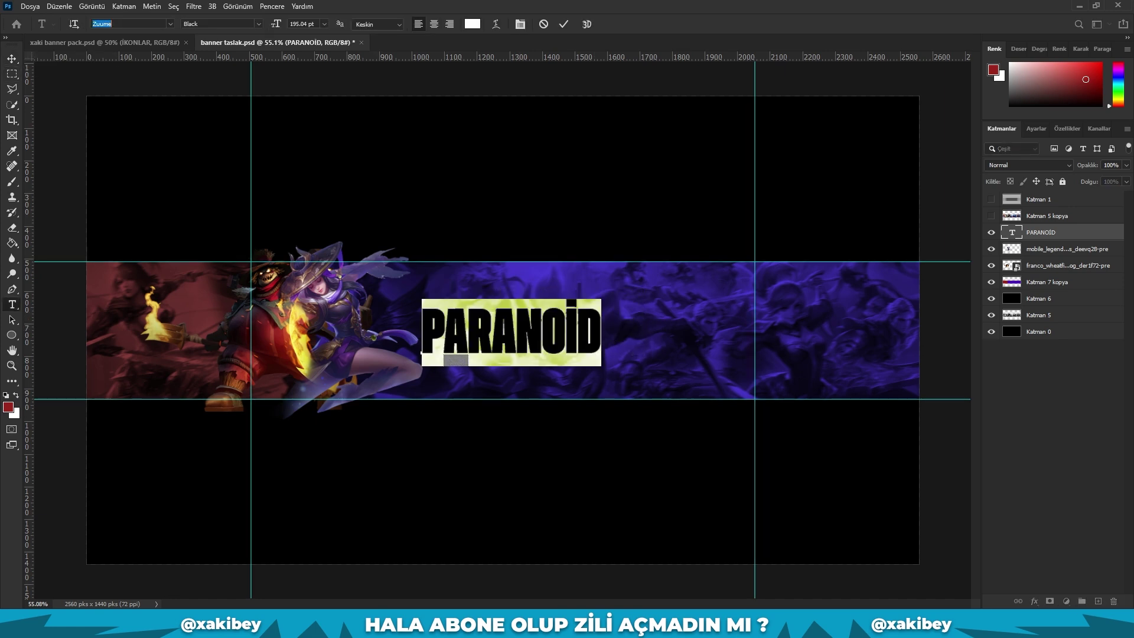
type("tact")
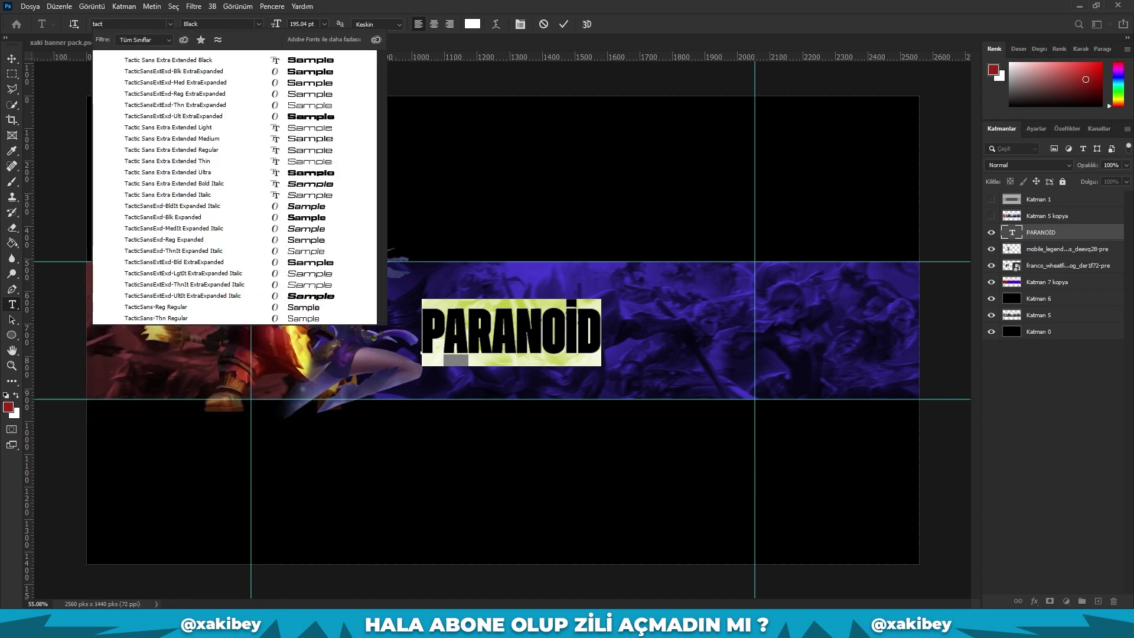
key("Down")
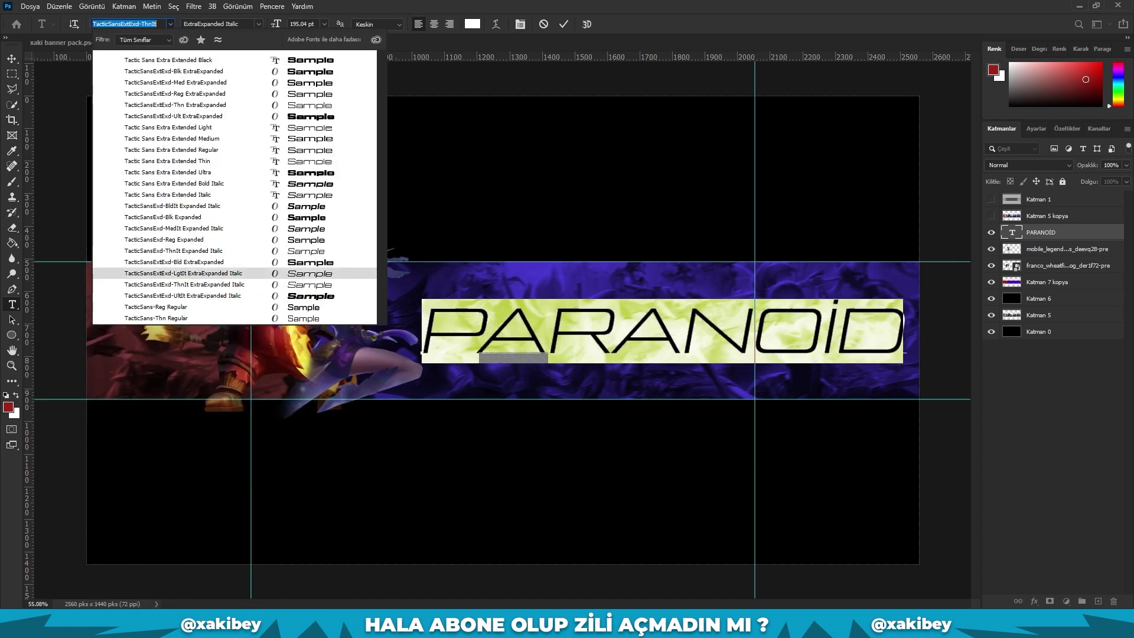
key("Down")
key("Down")
key("Down")
key("Down")
key("Down")
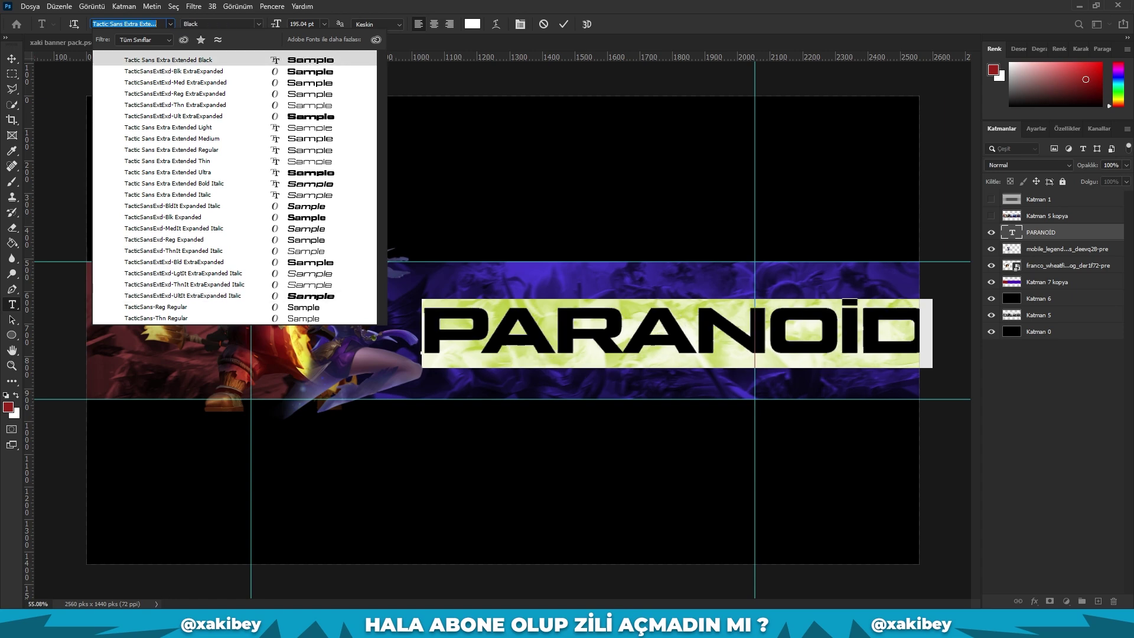
type("gotham")
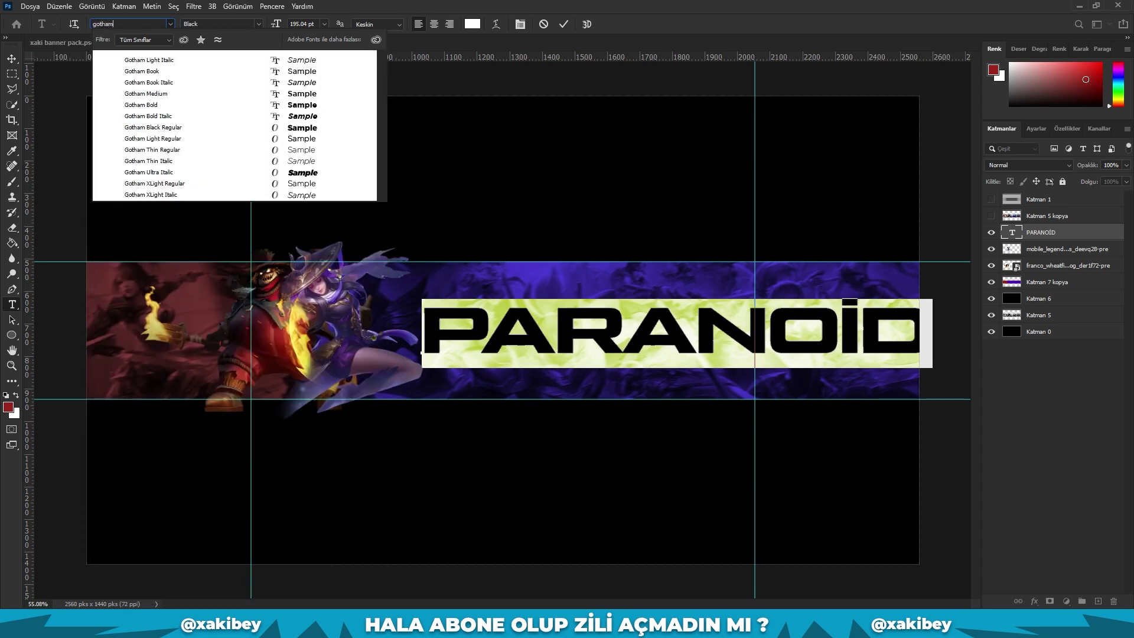
key("Down")
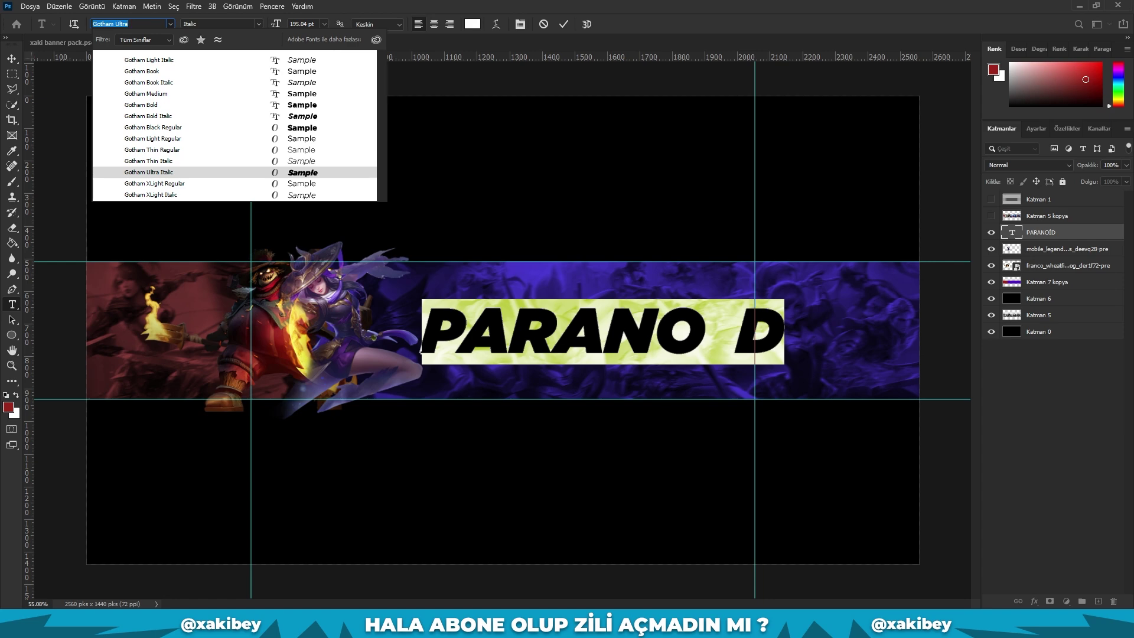
type("Zuume")
key("Return")
type("Montserrat")
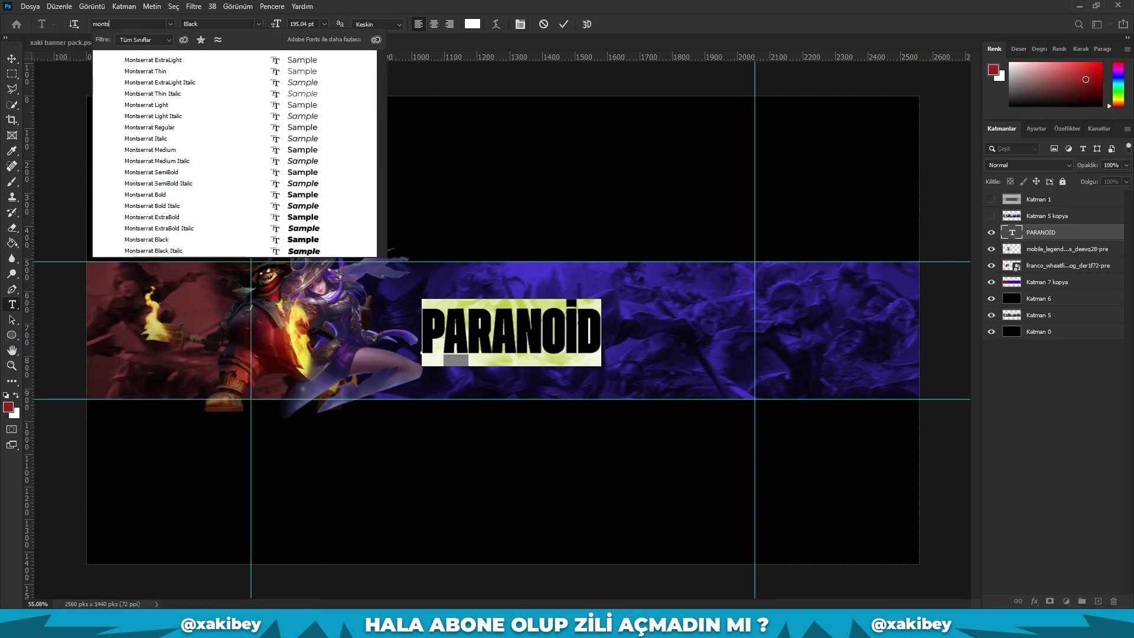
key("Up")
key("Up")
key("Up")
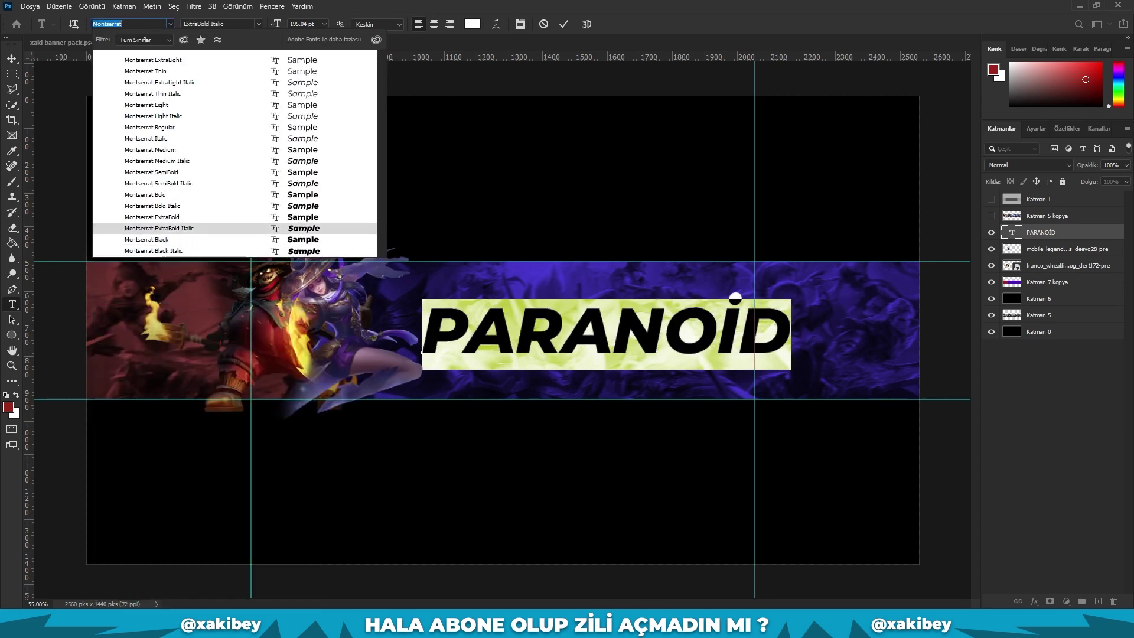
key("Down")
key("Return")
key("ctrl+Return")
key("v")
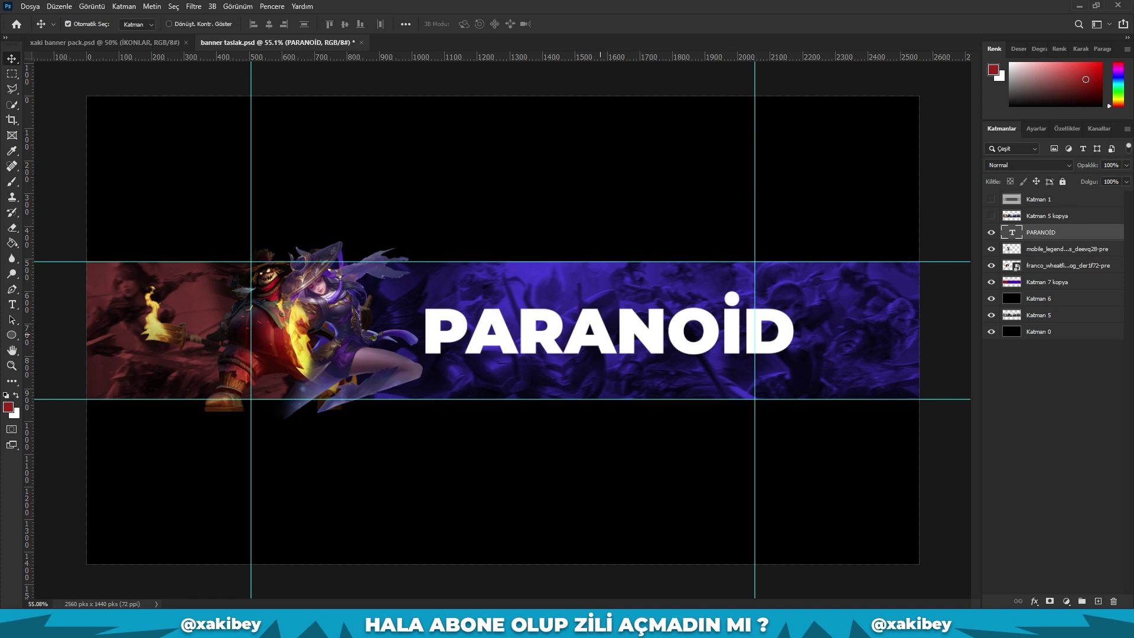
Set the title's font to Zuume Black Italic.
double_click(1012, 232)
left_click(129, 24)
type("zuume")
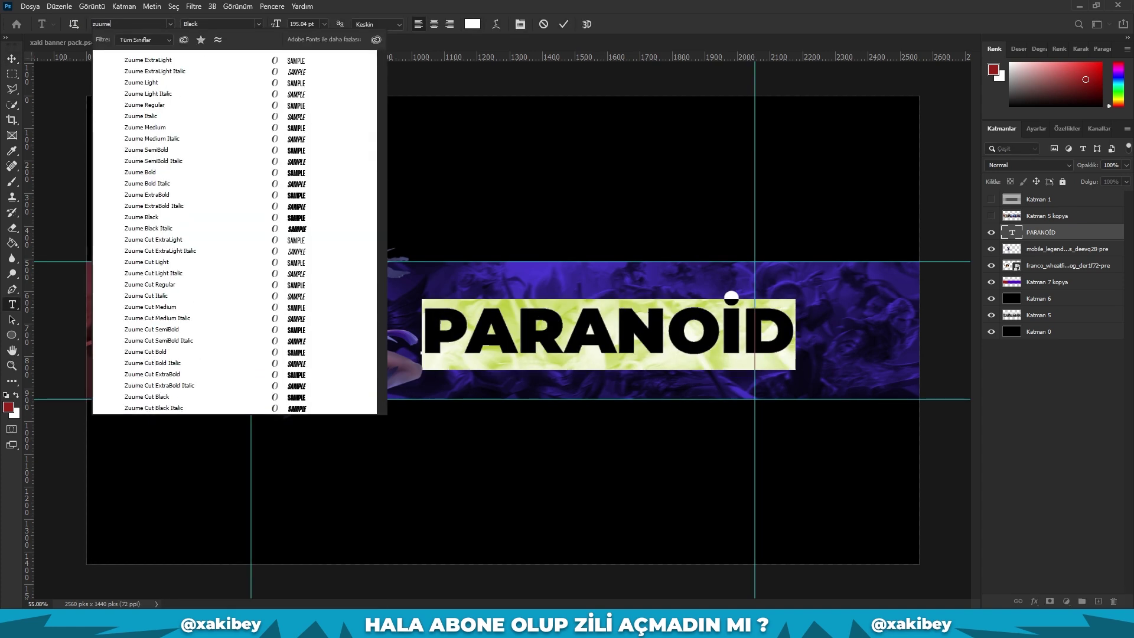
key("Down")
key("Up")
key("Up")
key("Down")
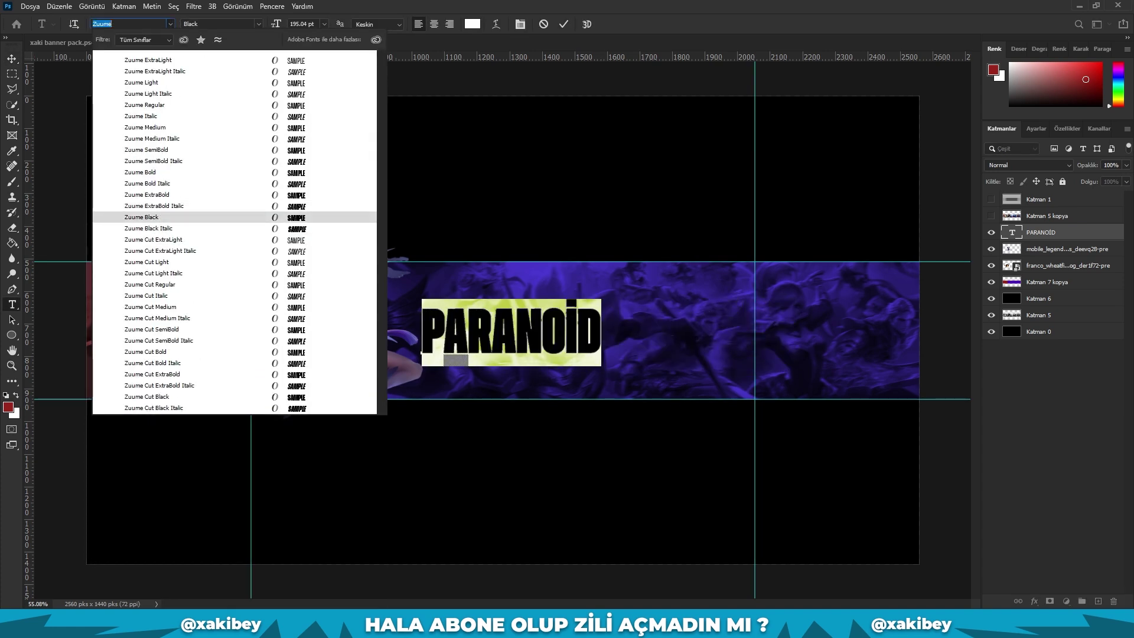
key("Down")
key("Return")
key("ctrl+Return")
key("v")
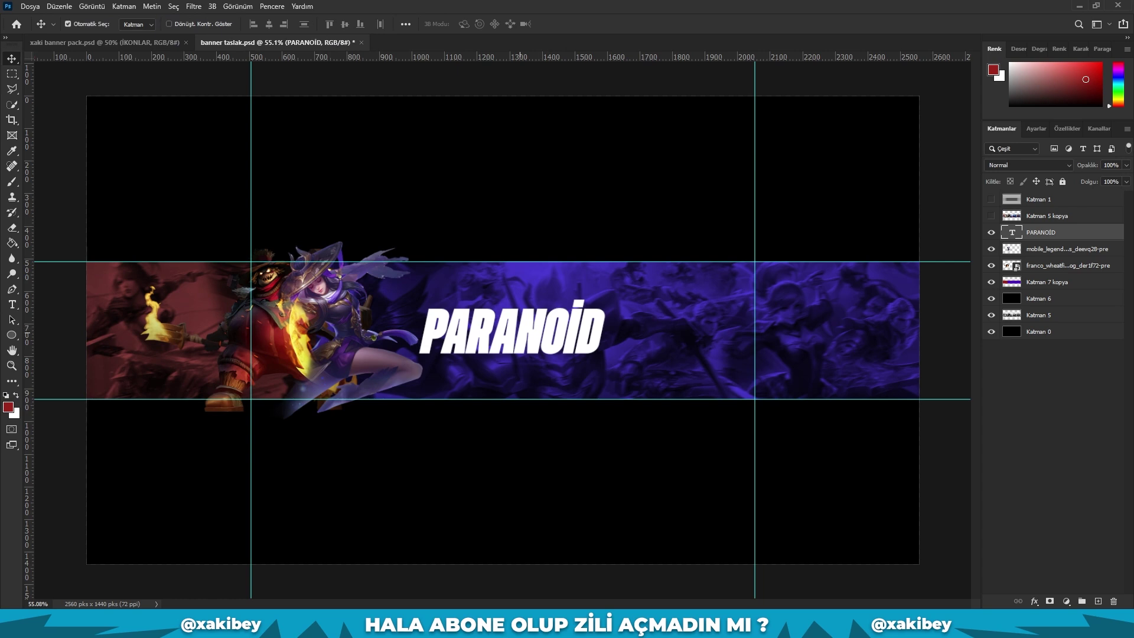
Scale the PARANOİD title to about 179%, centre it, and move it below the character layers.
key("ctrl+t")
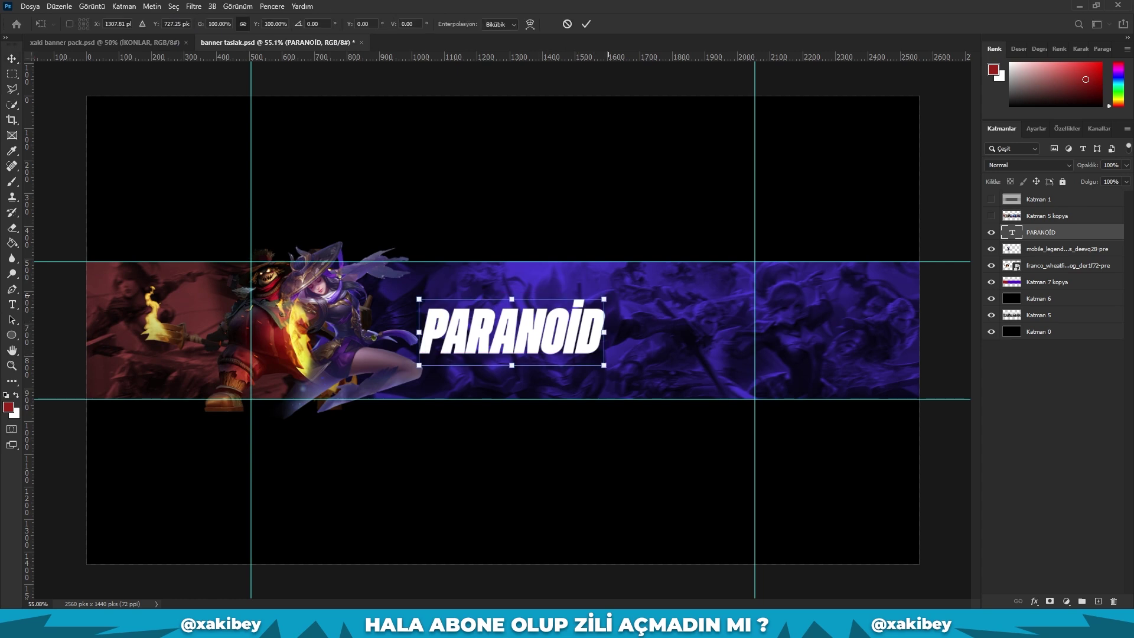
left_click_drag(604, 299, 751, 246)
left_click_drag(616, 283, 534, 307)
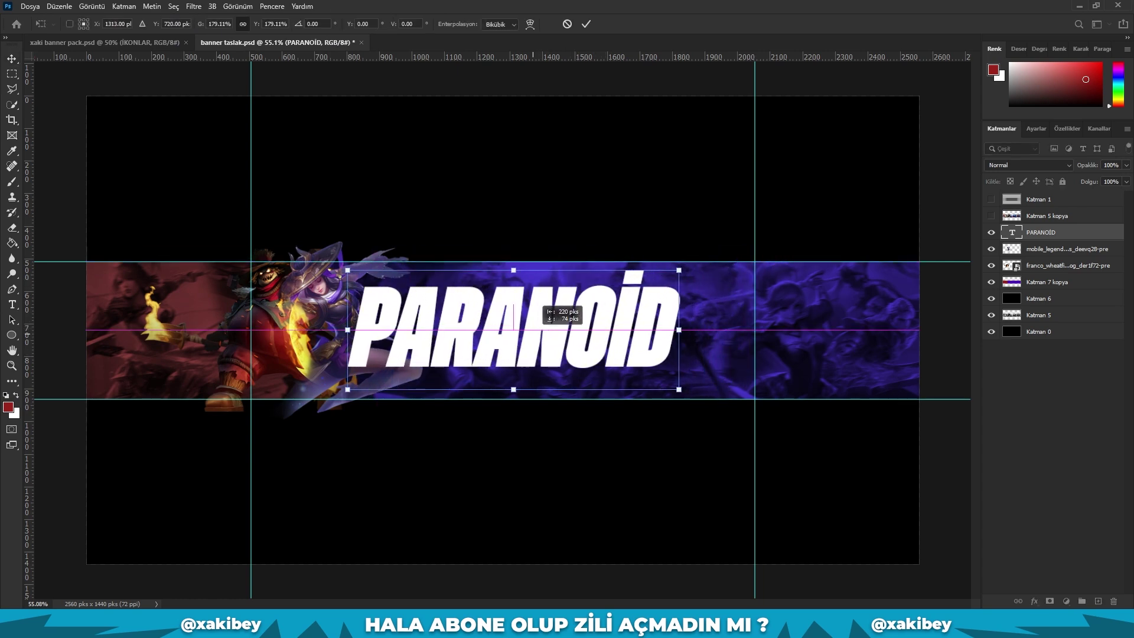
key("Return")
key("ctrl+bracketleft")
key("ctrl+bracketleft")
Tilt the title about 3 degrees and shift it left, partly behind Fanny.
key("ctrl+t")
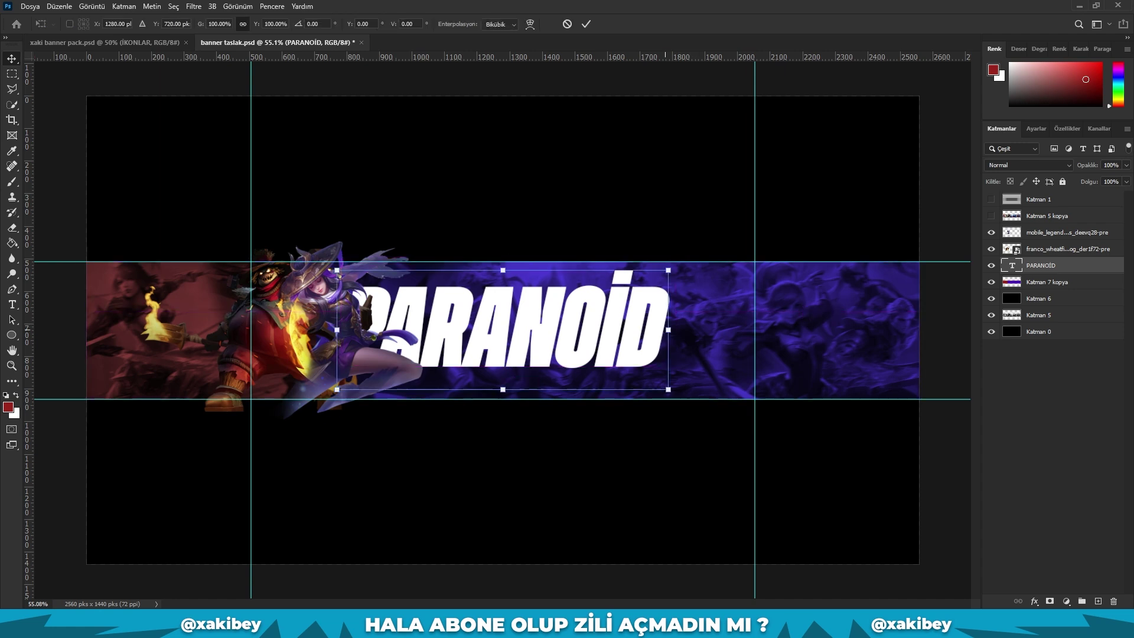
mouse_move(668, 270)
left_mouse_down()
mouse_move(697, 232)
mouse_move(635, 251)
mouse_move(612, 279)
left_mouse_up()
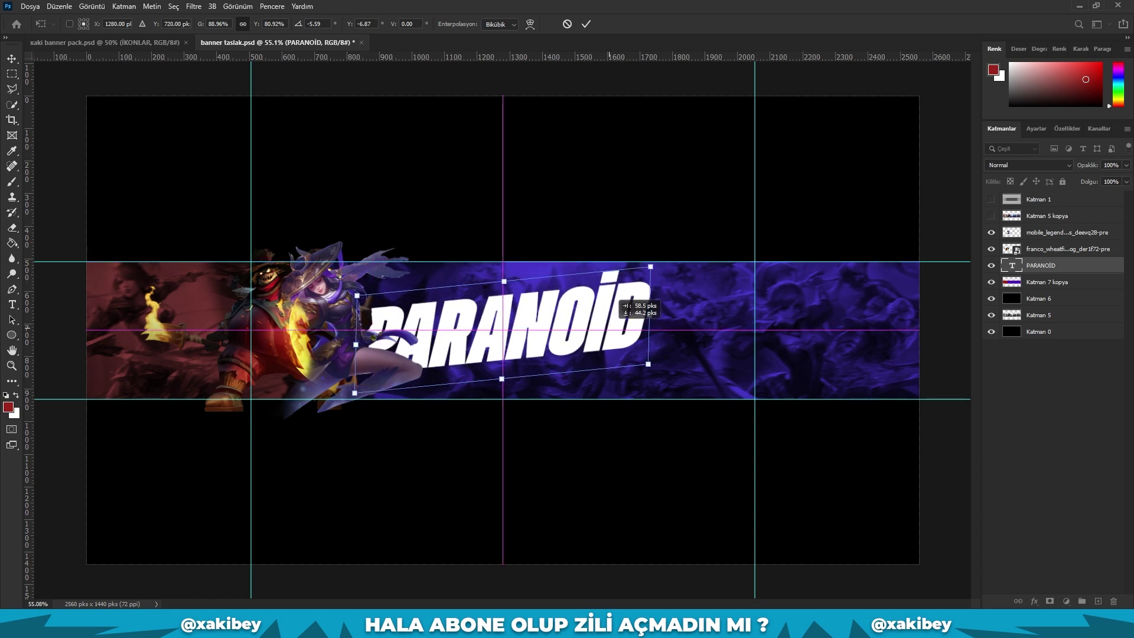
left_click_drag(614, 296, 675, 307)
key("Return")
left_click_drag(610, 341, 583, 359)
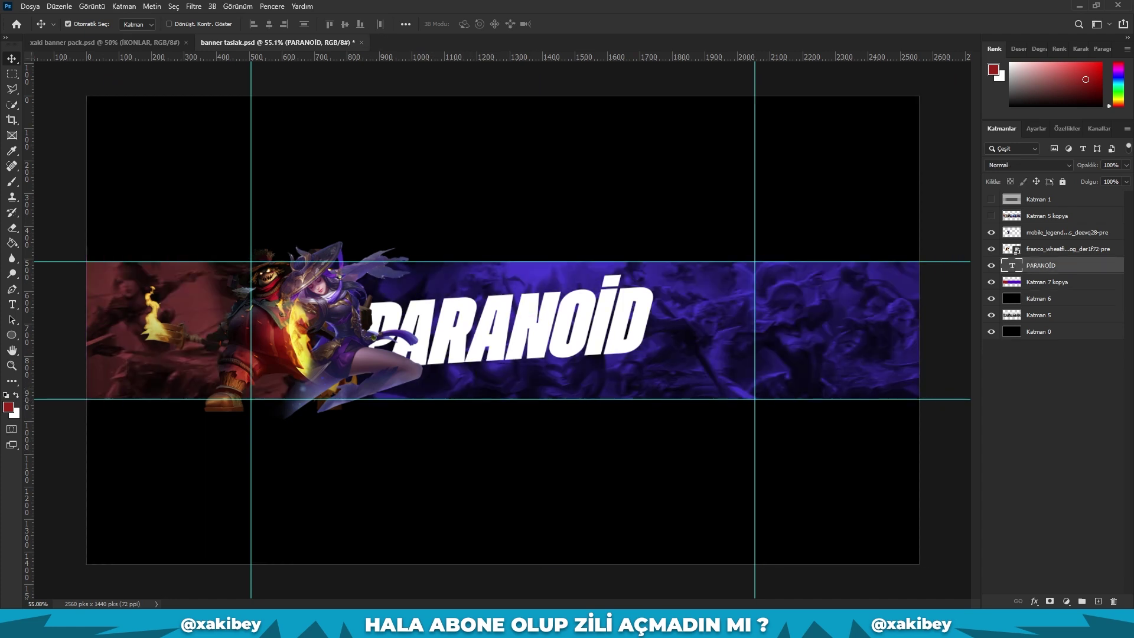
left_click(1064, 232)
Nudge the character art left and erase Fanny's staff where it covers the title's P.
left_click_drag(319, 307, 292, 307)
left_click(1012, 266, "ctrl")
key("e")
scroll(532, 325, "up", 6, "alt")
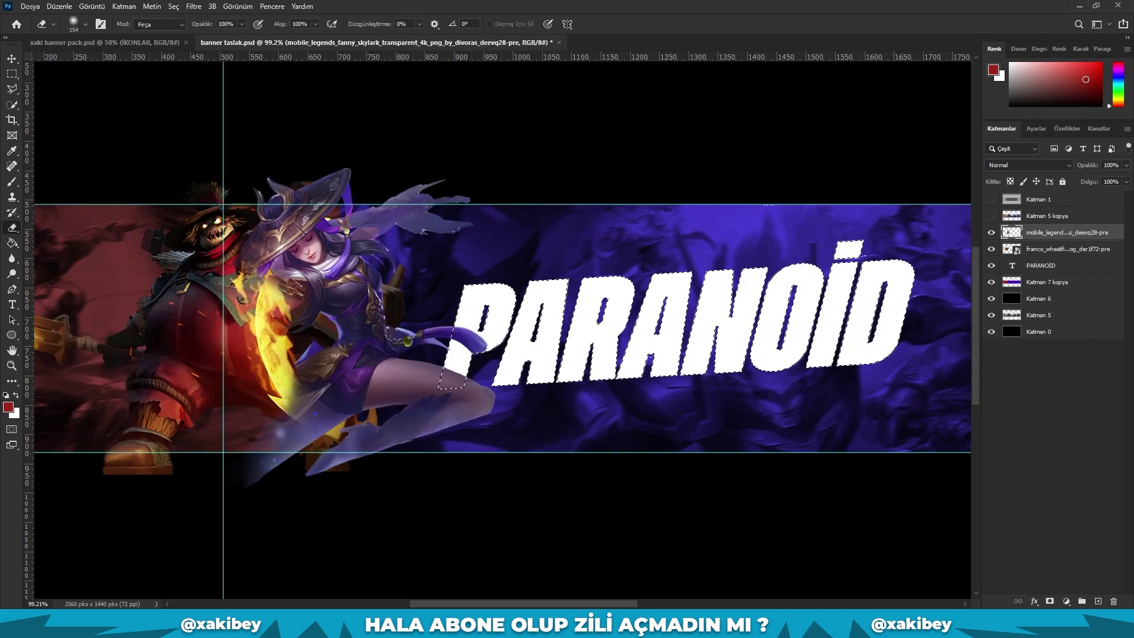
scroll(499, 352, "up", 5, "alt")
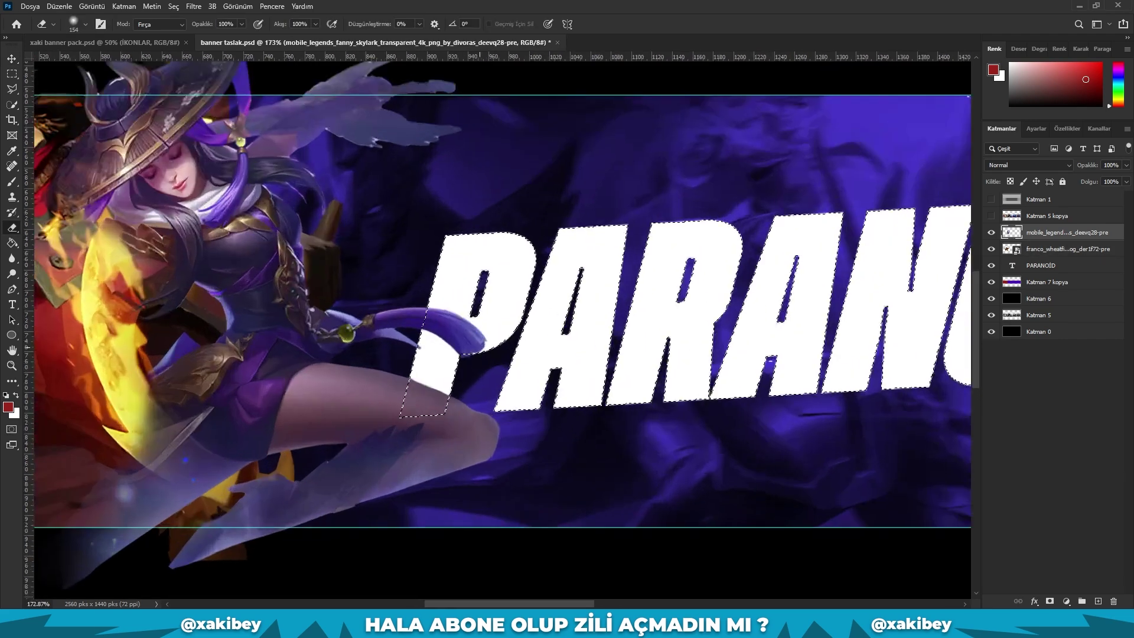
left_click_drag(425, 321, 481, 351)
key("ctrl+d")
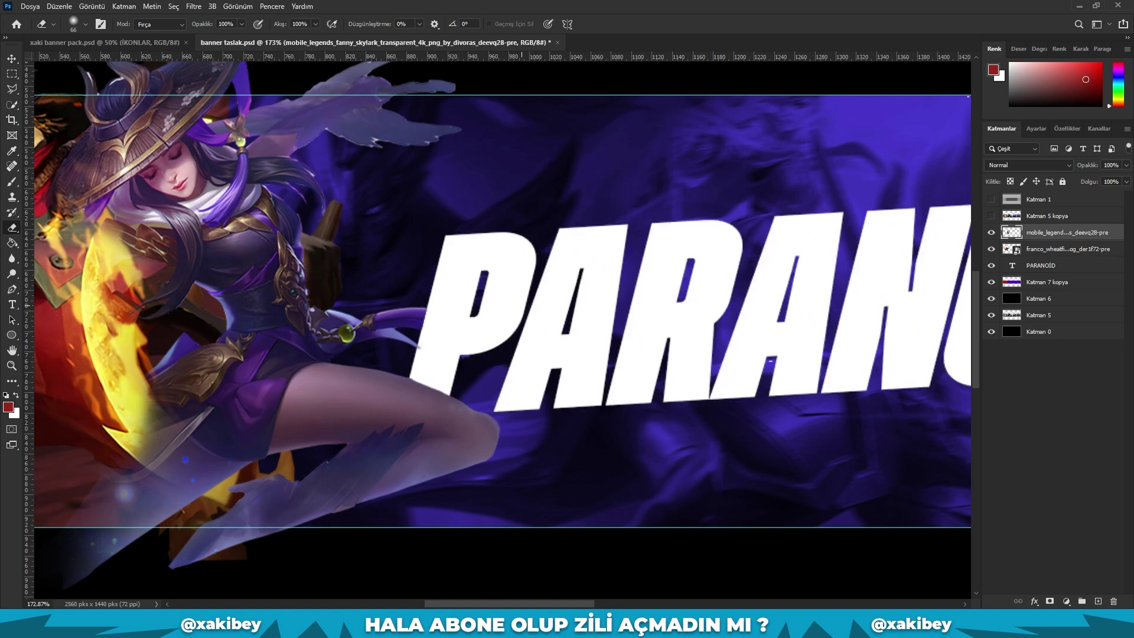
scroll(324, 345, "down", 5, "alt")
Open the PARANOİD layer's styles and enable a Gölge drop shadow.
key("v")
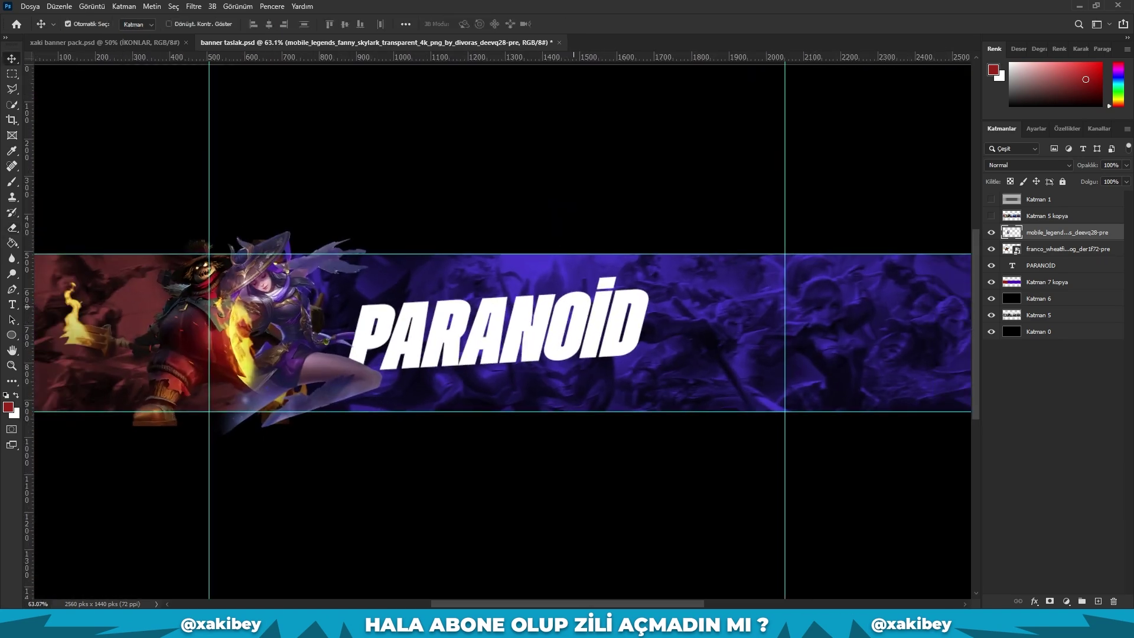
scroll(553, 317, "down", 1, "alt")
left_click(553, 318)
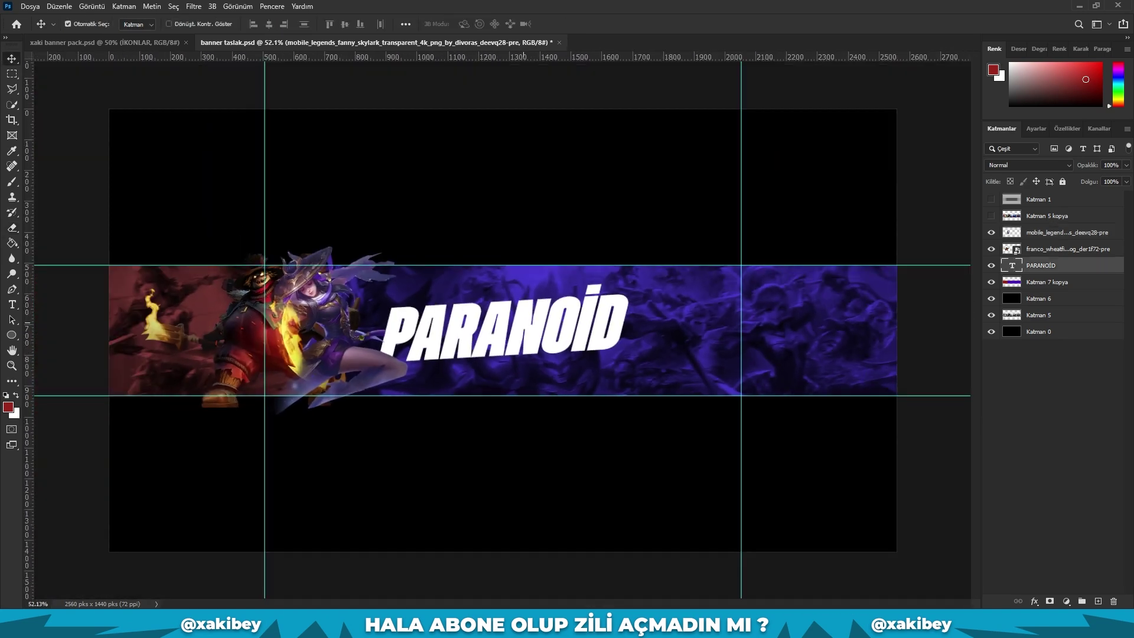
double_click(1063, 265)
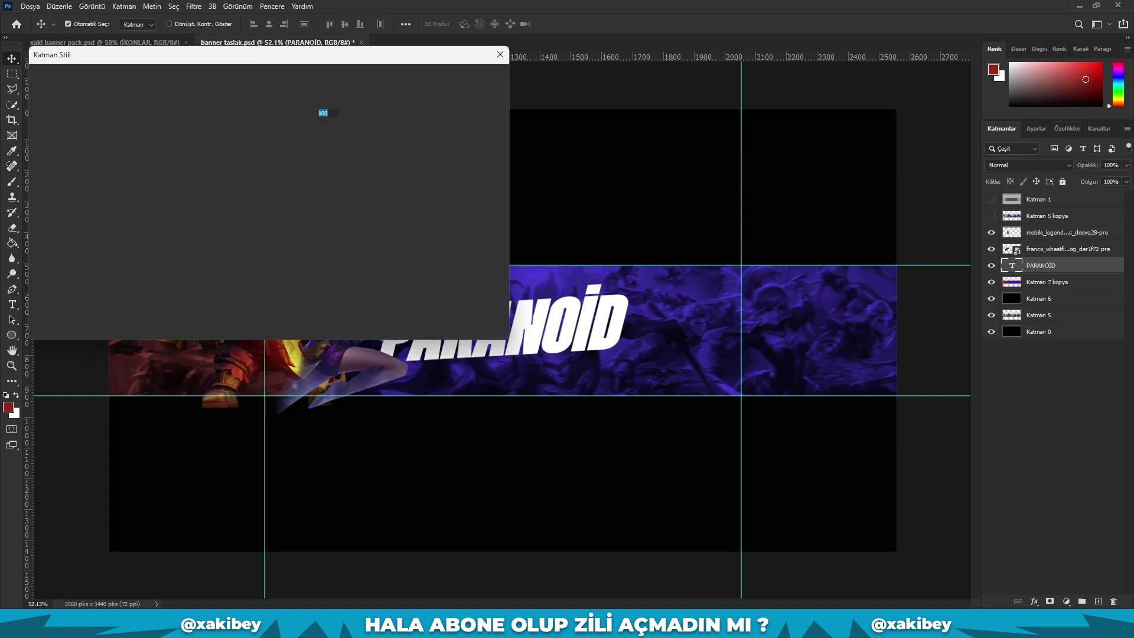
mouse_move(263, 53)
left_mouse_down()
mouse_move(785, 221)
mouse_move(856, 227)
left_mouse_up()
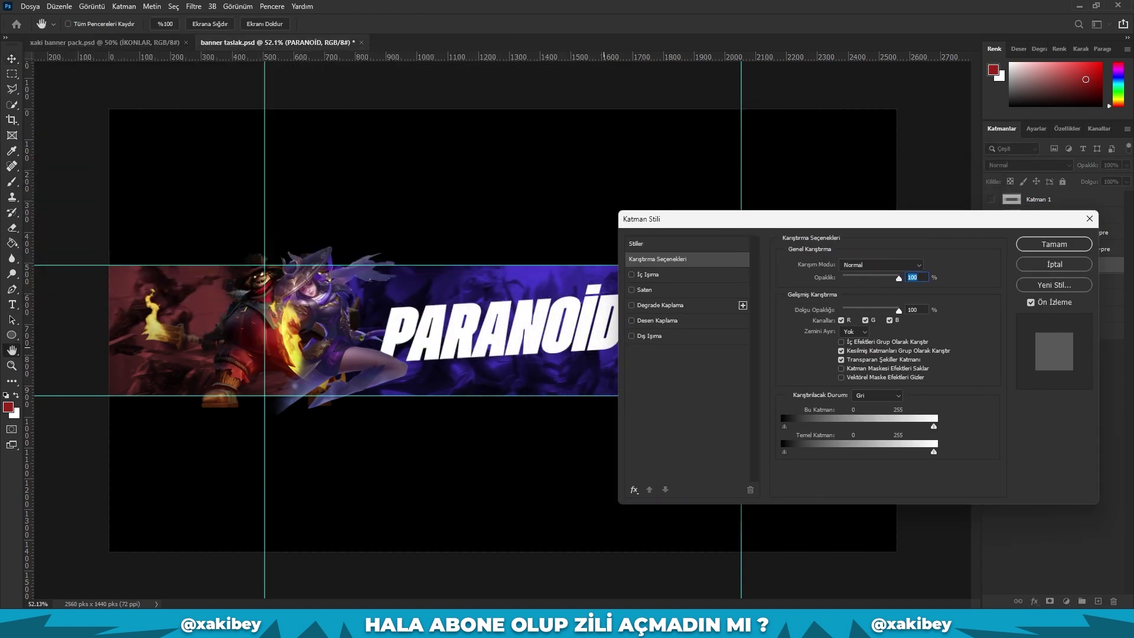
left_click(634, 489)
left_click(650, 453)
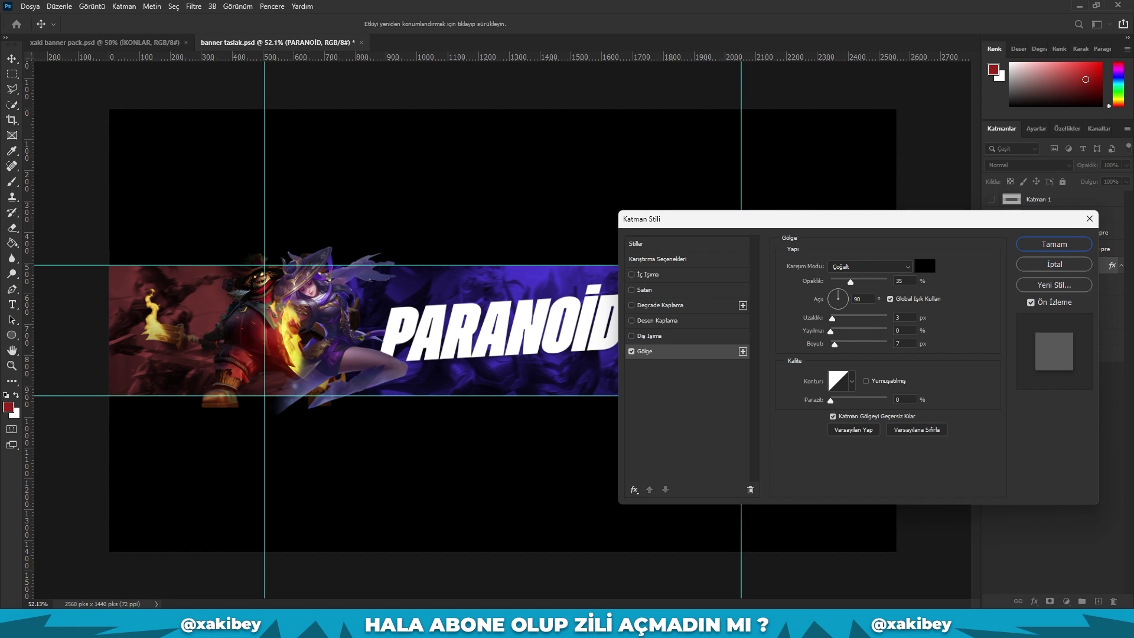
Set the drop shadow to Opaklık 100, Uzaklık 1, Yayılma 10, Boyut 8 and apply it.
mouse_move(831, 332)
left_mouse_down()
mouse_move(842, 332)
mouse_move(830, 319)
mouse_move(843, 344)
left_mouse_up()
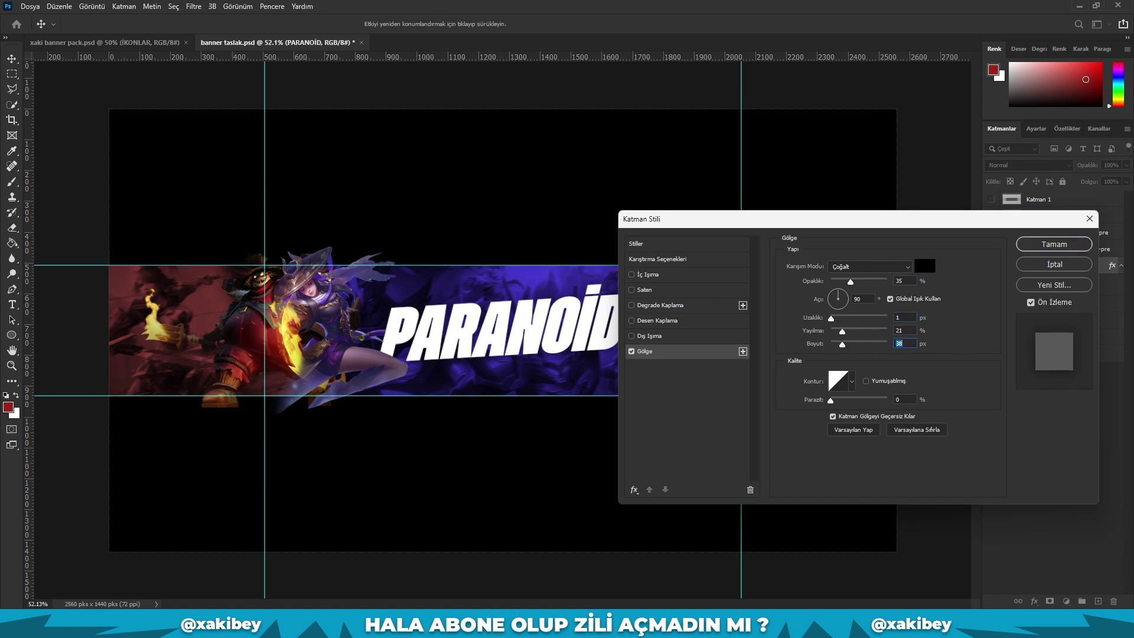
left_click_drag(850, 282, 886, 282)
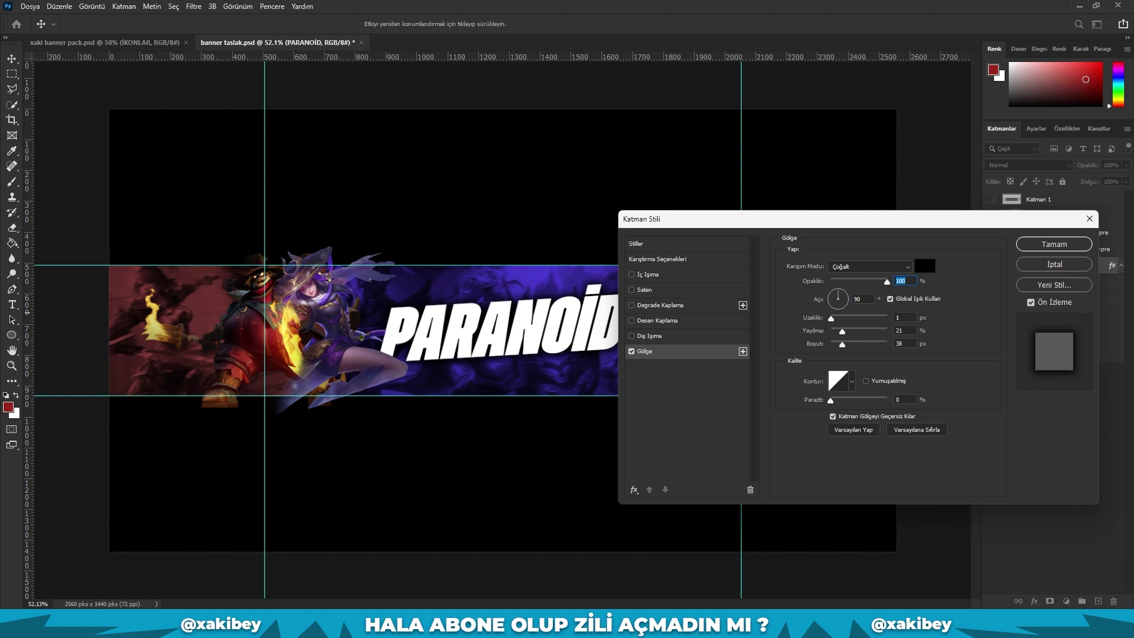
mouse_move(709, 219)
left_mouse_down()
mouse_move(770, 208)
mouse_move(700, 179)
left_mouse_up()
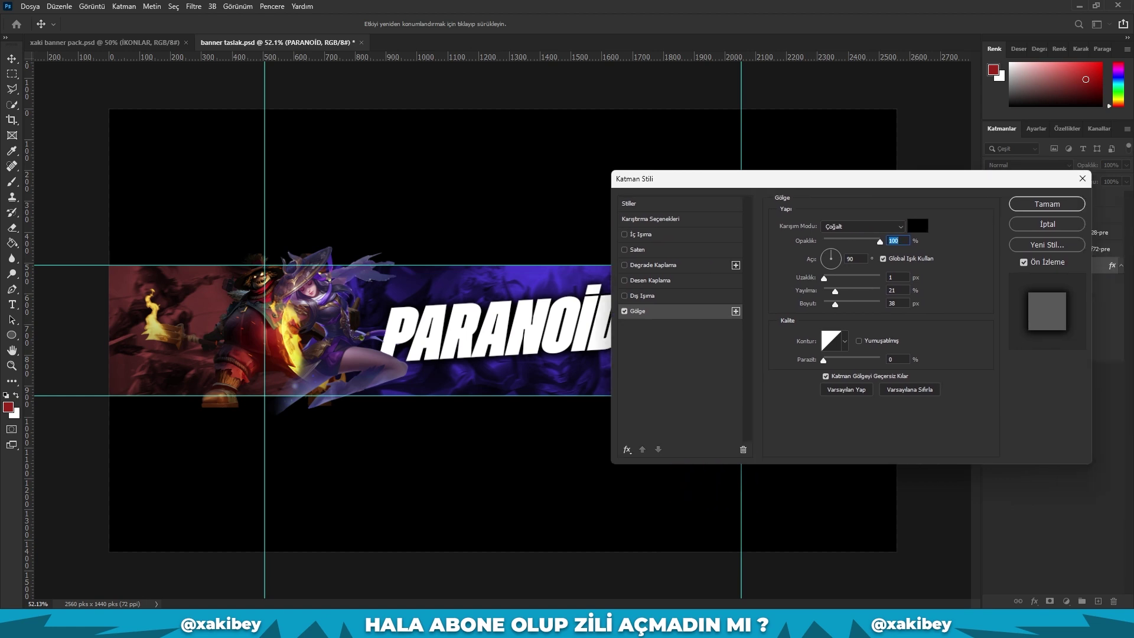
left_click_drag(834, 290, 821, 291)
key("Tab")
left_click_drag(834, 304, 827, 304)
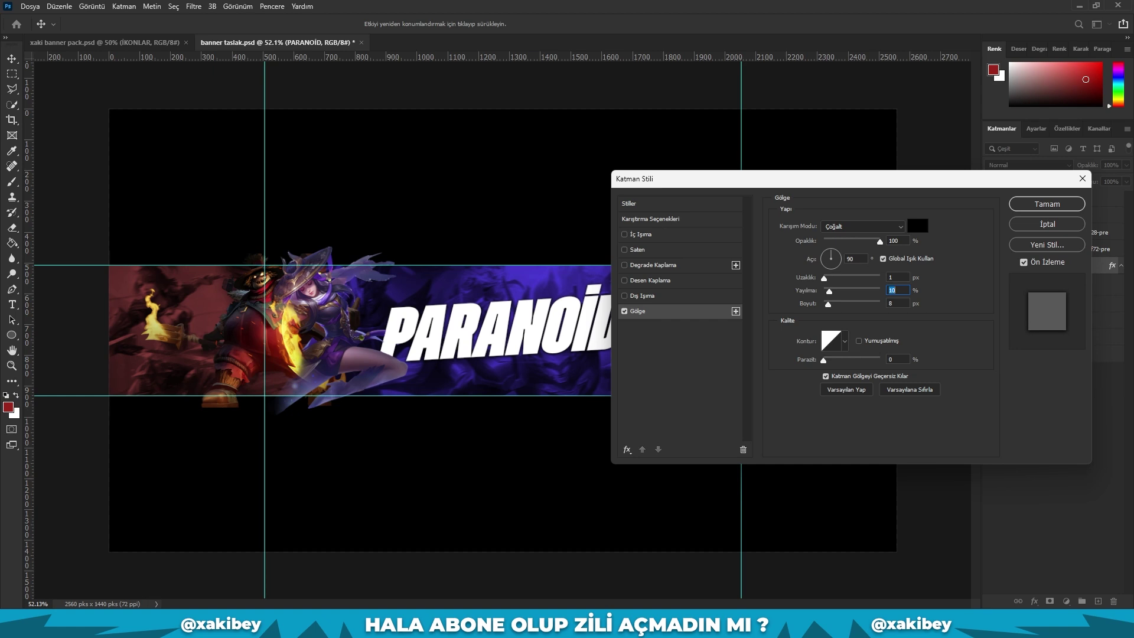
key("Tab")
left_click(627, 449)
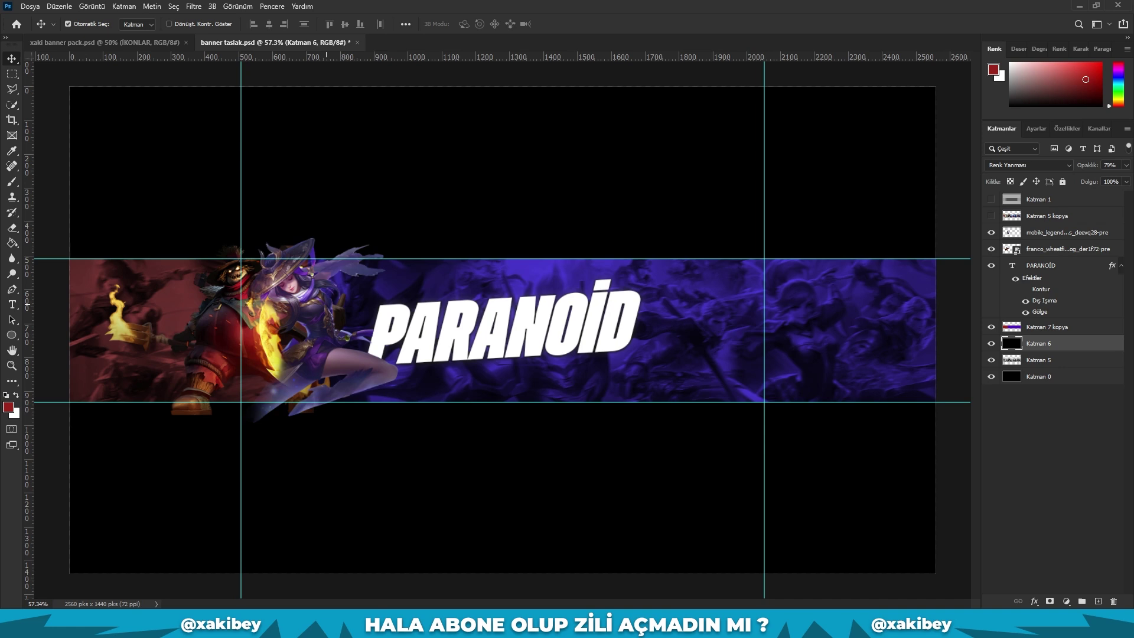
Delete the Fanny art overflowing above and below the banner strip guides.
left_click(1067, 232)
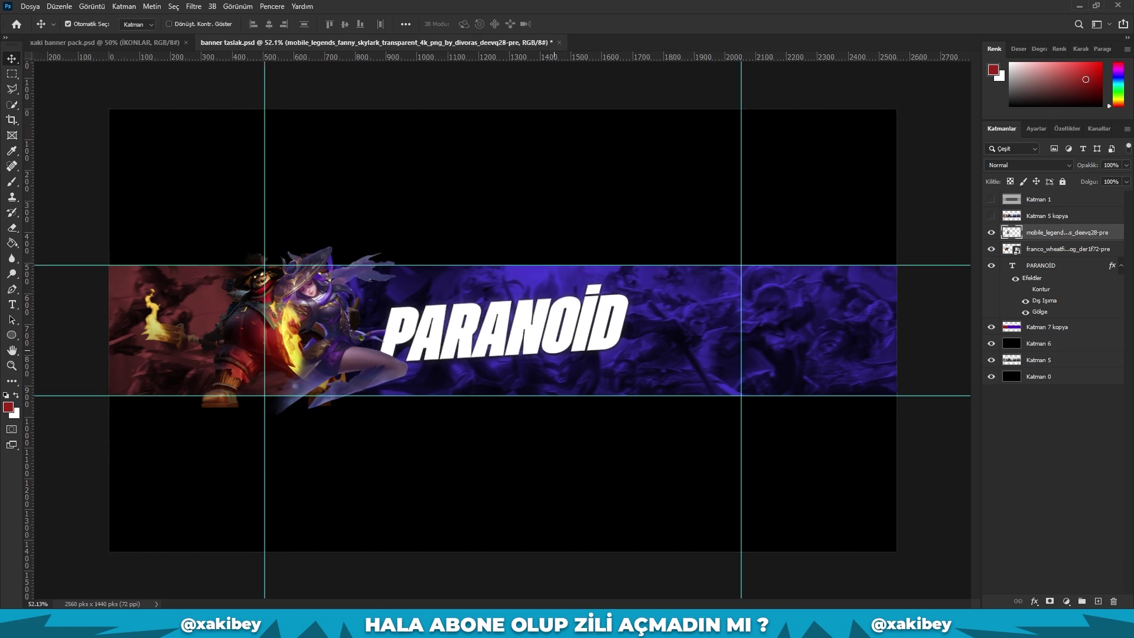
key("m")
left_click_drag(123, 183, 319, 258)
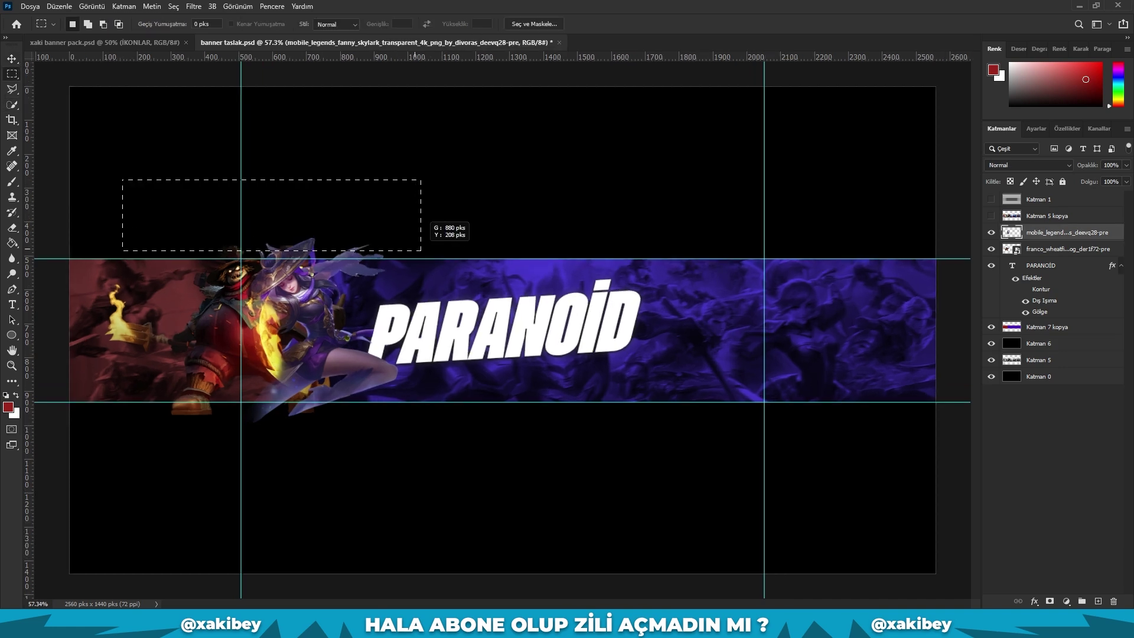
key("Delete")
key("ctrl+d")
left_click_drag(557, 469, 106, 403)
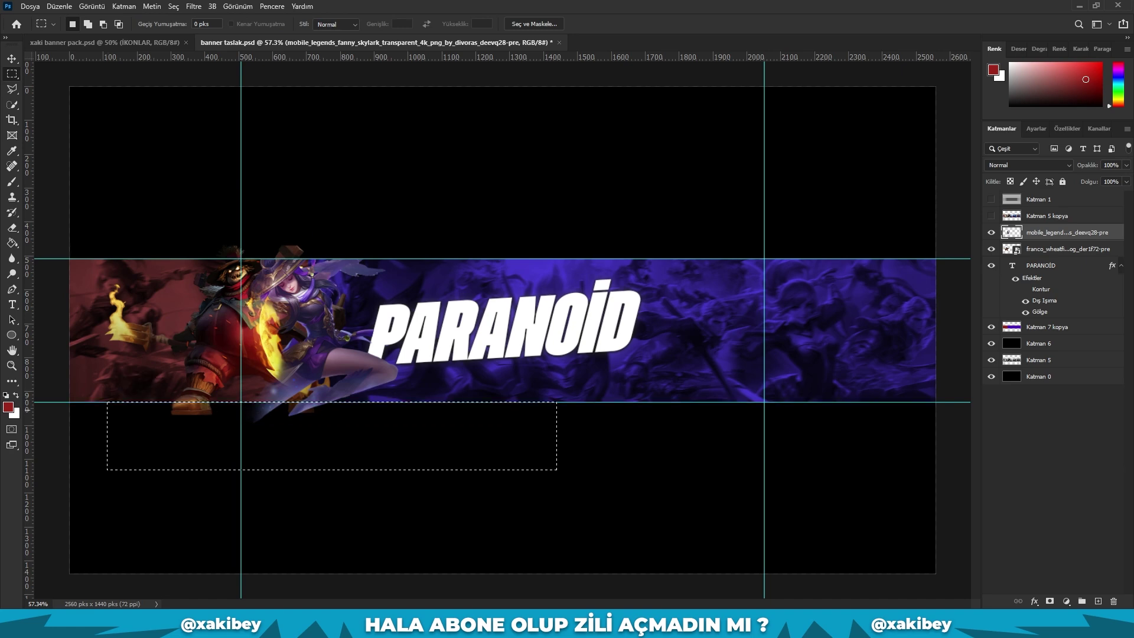
key("alt+bracketleft")
key("Delete")
key("Return")
key("ctrl+d")
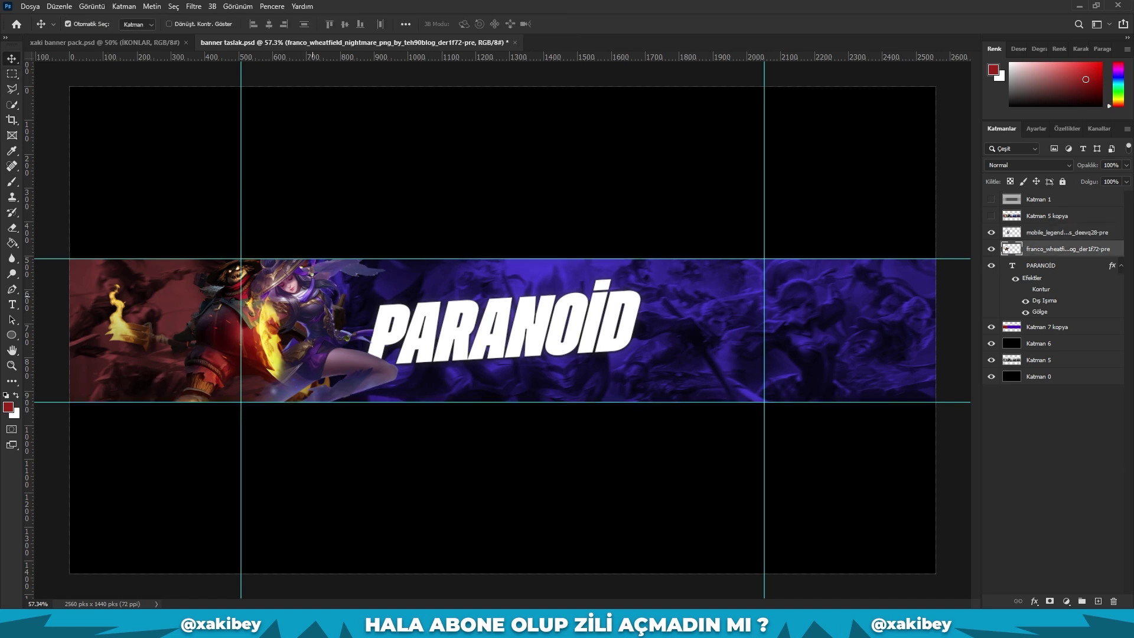
key("alt+bracketright")
key("v")
scroll(248, 299, "up", 5)
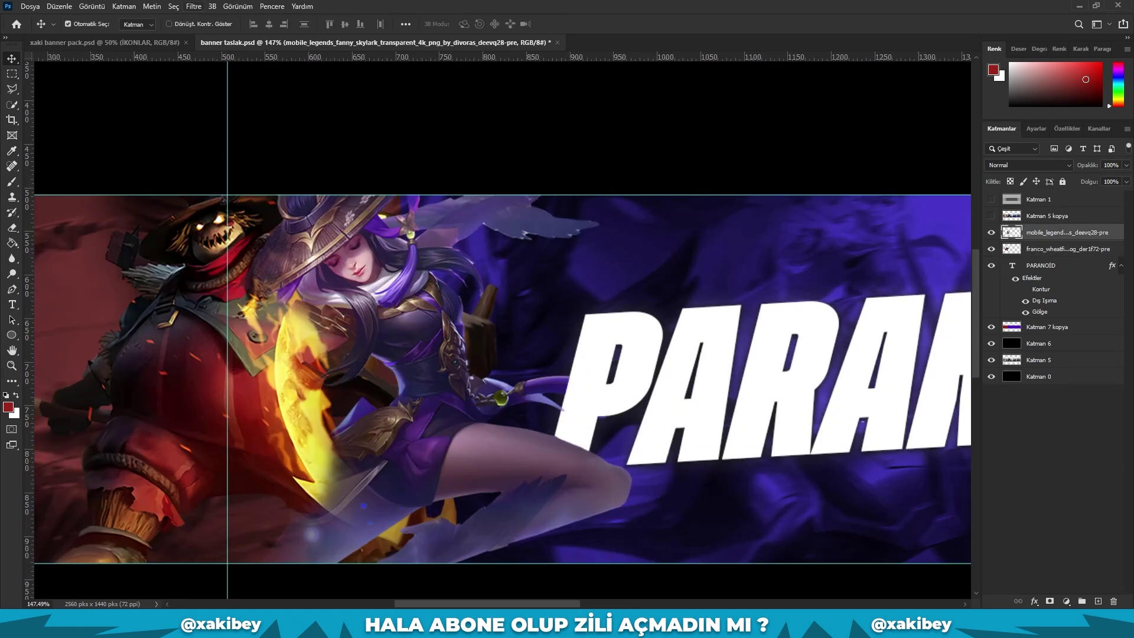
Apply Camera Raw Filter to Fanny with higher Clarity and sharpening set to 74.
left_click(193, 6)
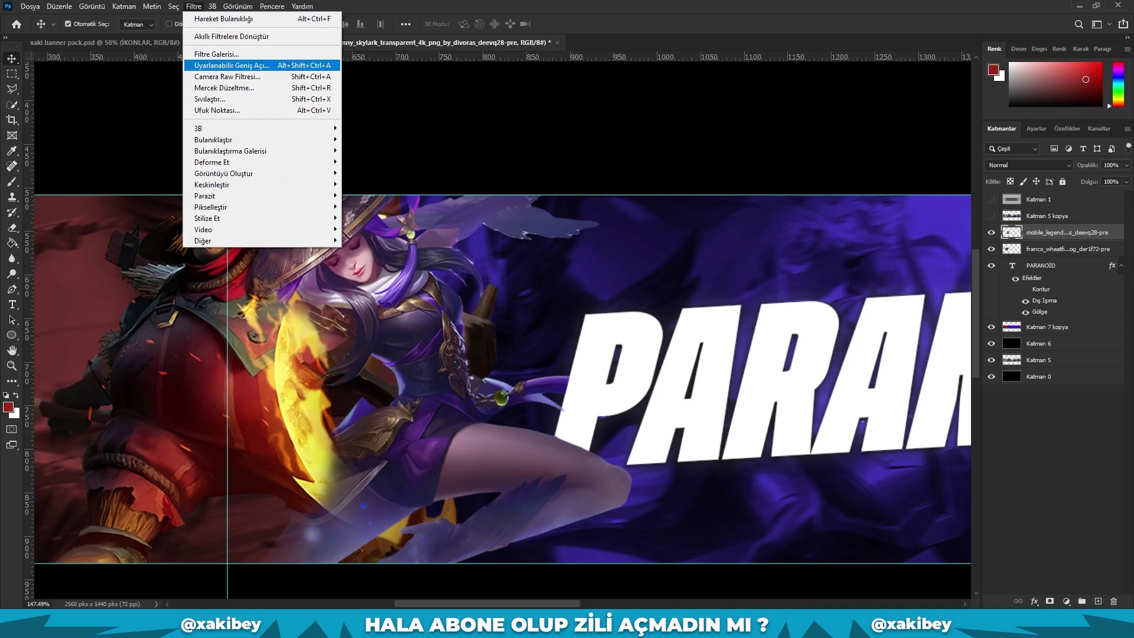
left_click(227, 76)
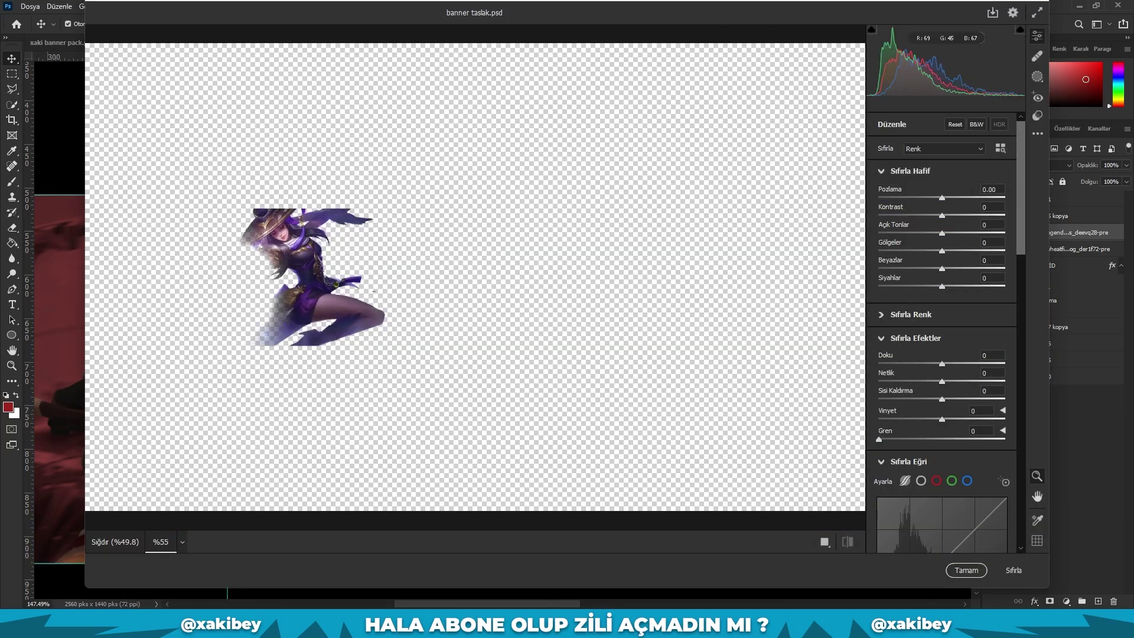
scroll(257, 320, "up", 1)
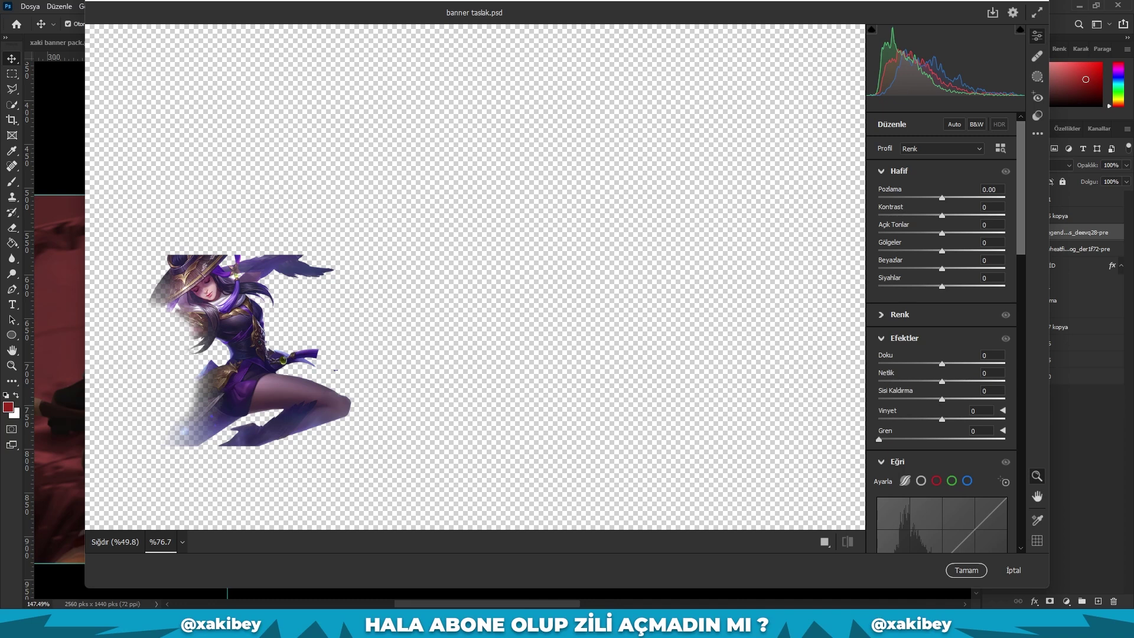
left_click_drag(942, 381, 971, 381)
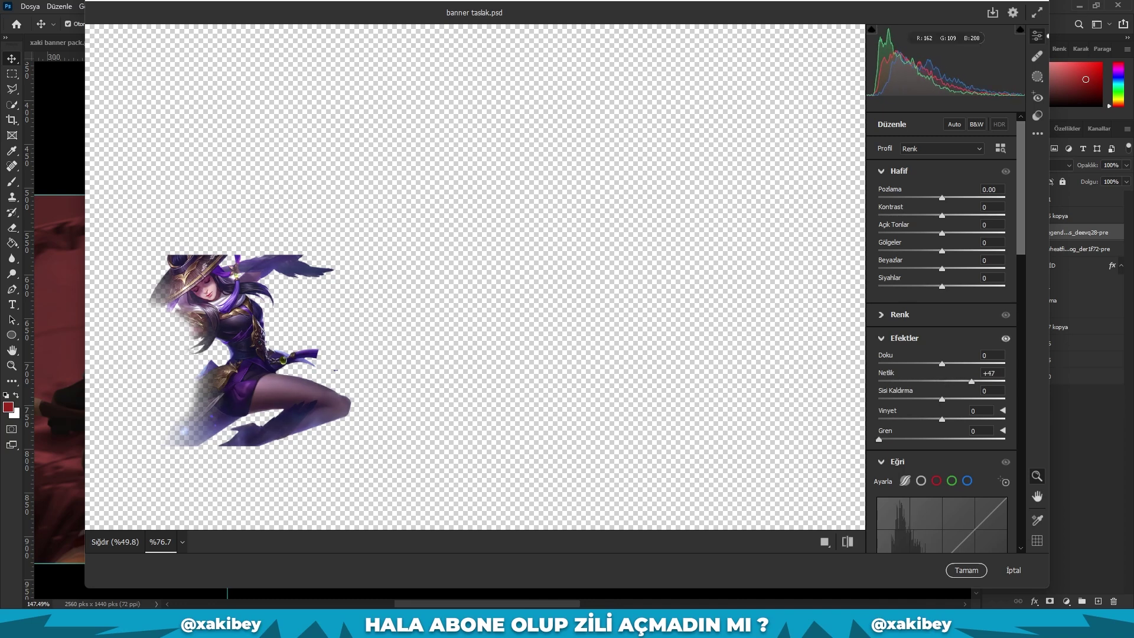
scroll(942, 331, "down", 5)
scroll(942, 331, "down", 1)
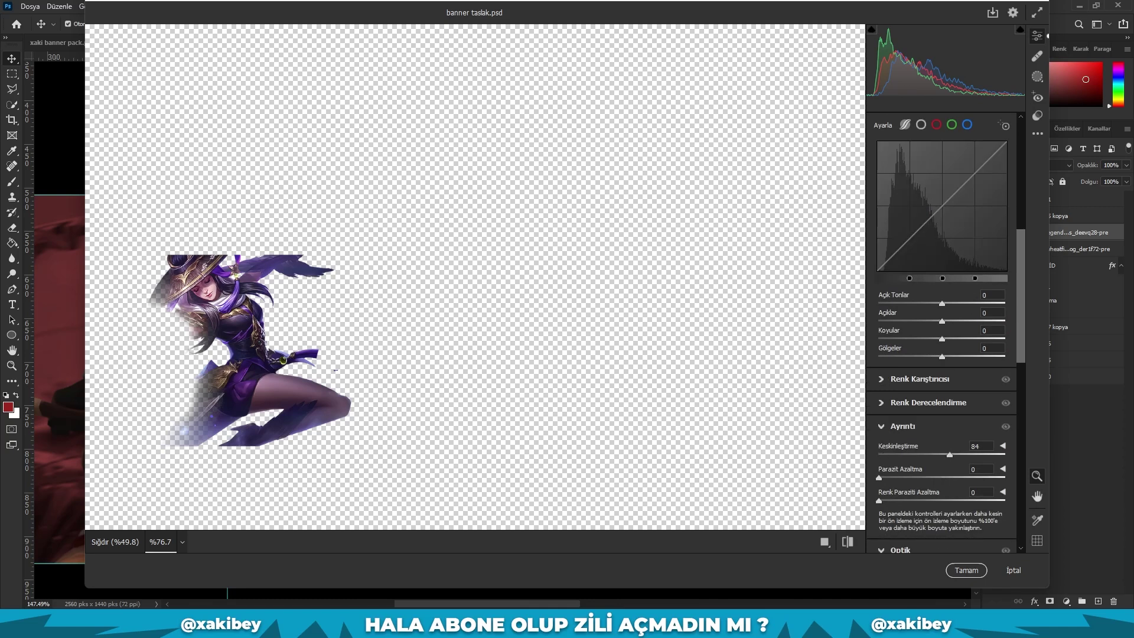
type("74")
left_click(966, 570)
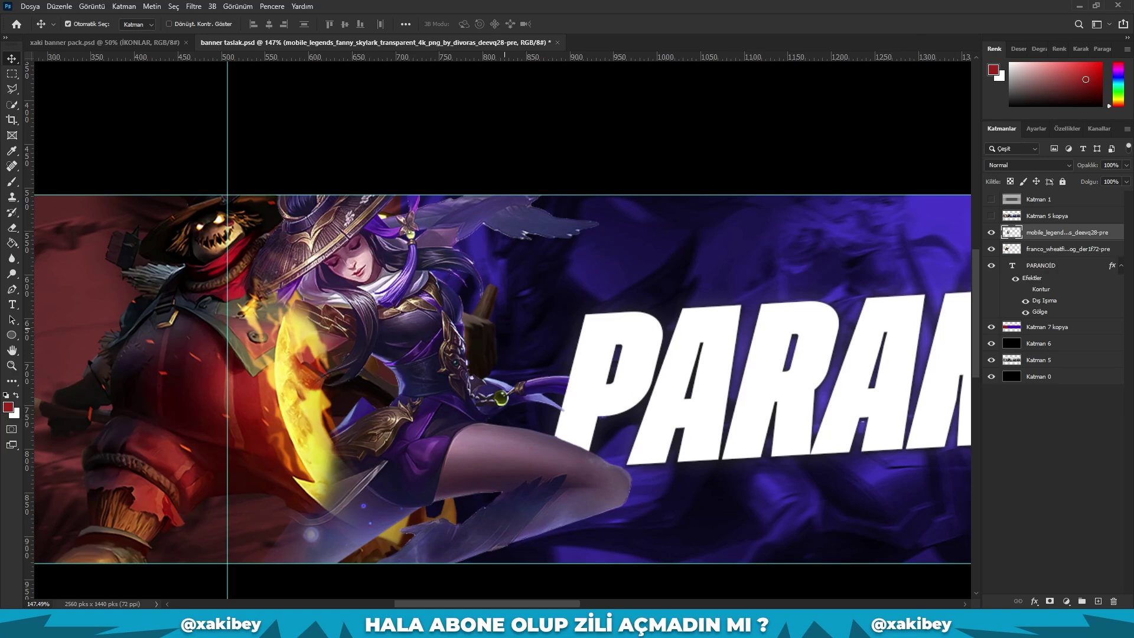
scroll(493, 316, "down", 3)
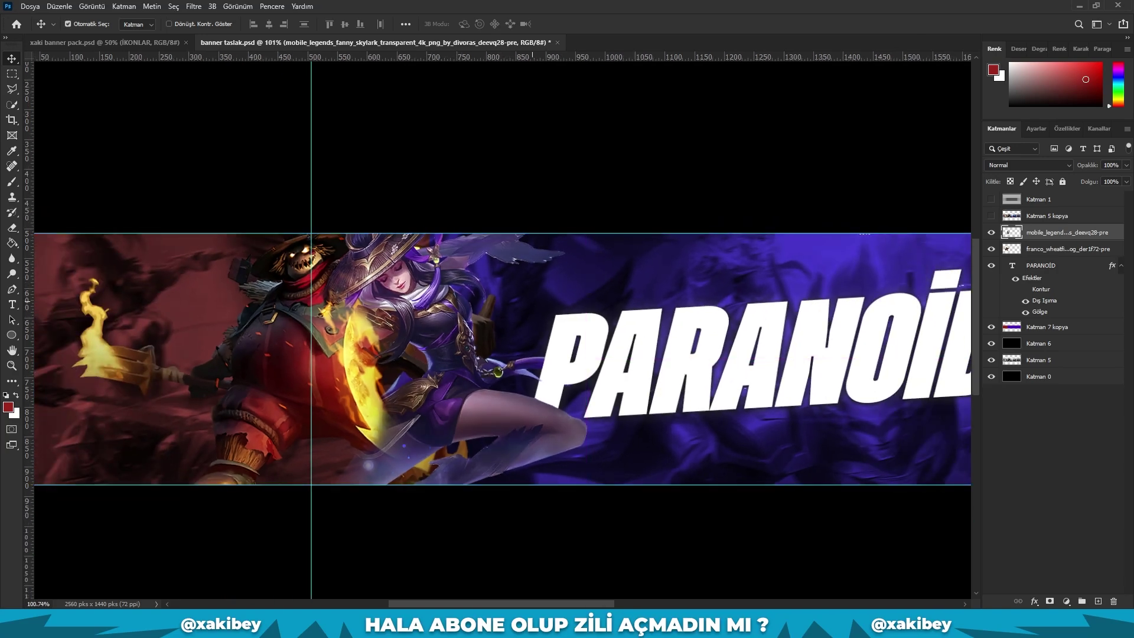
scroll(523, 283, "down", 2)
scroll(629, 295, "down", 1)
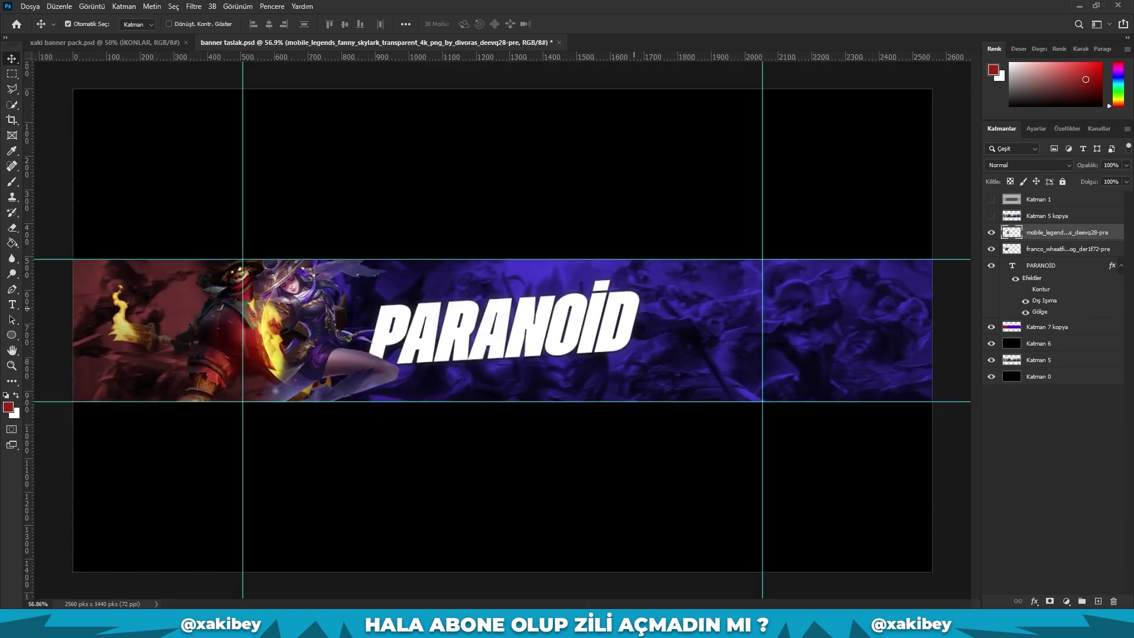
scroll(359, 342, "up", 1)
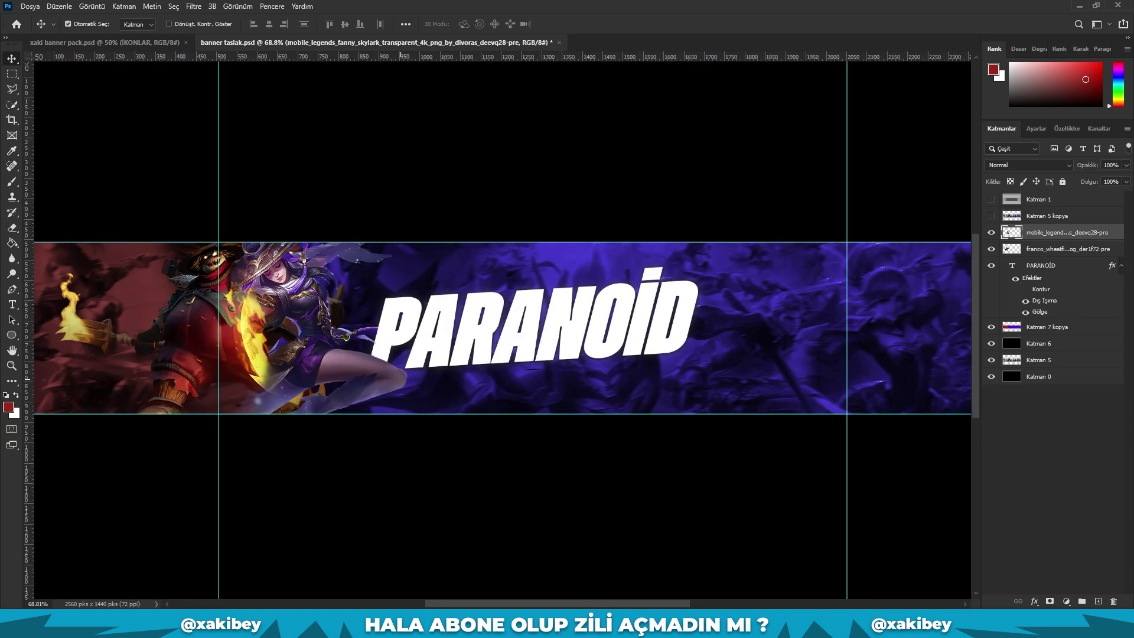
scroll(498, 325, "right", 1)
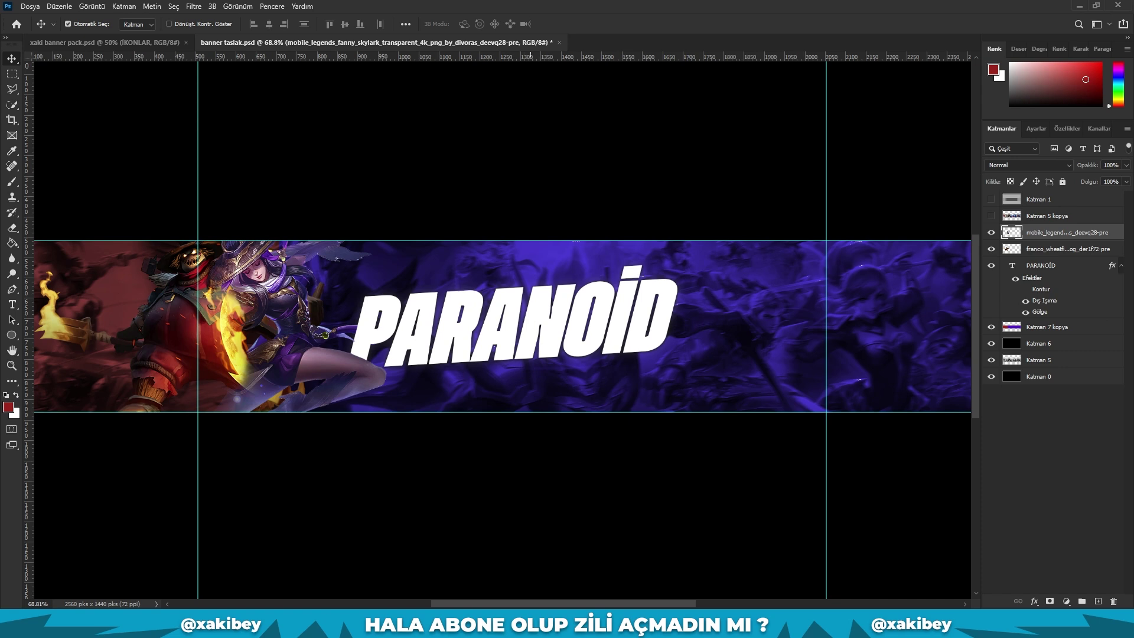
key("ctrl+Tab")
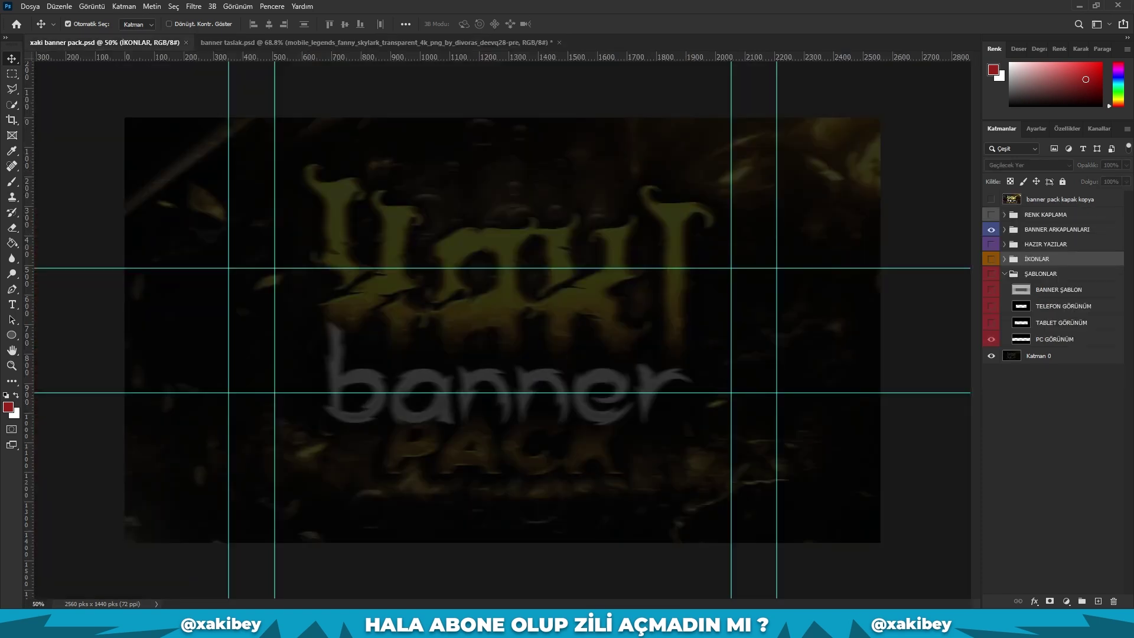
Bring the standalone Instagram icon from the banner pack and shrink it beneath PARANOID.
key("ctrl+comma")
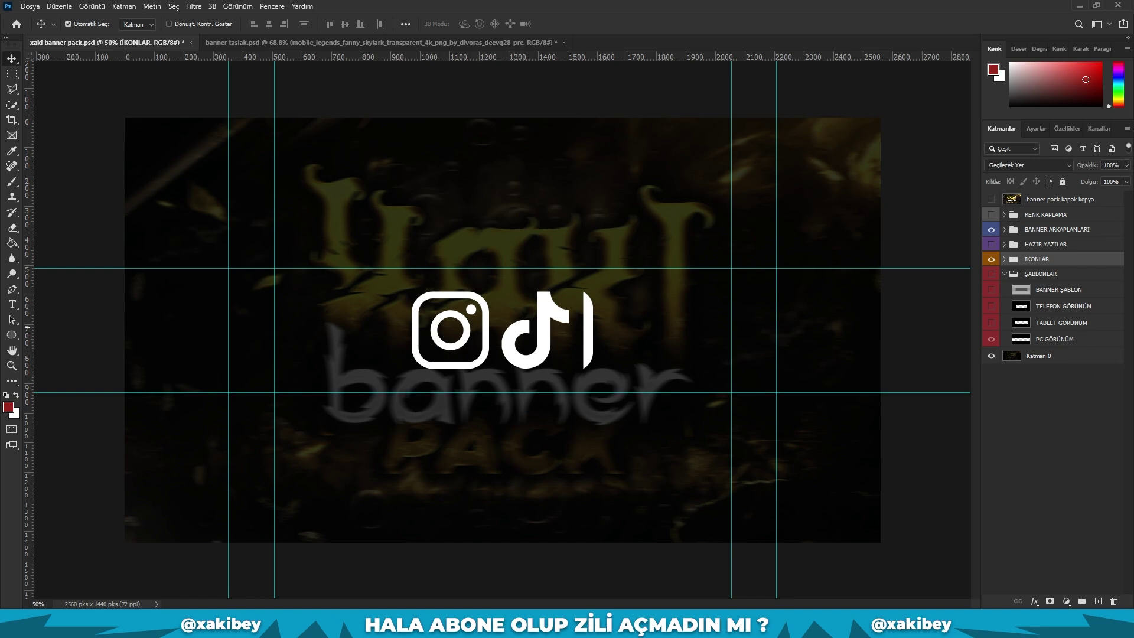
left_click_drag(486, 331, 506, 234)
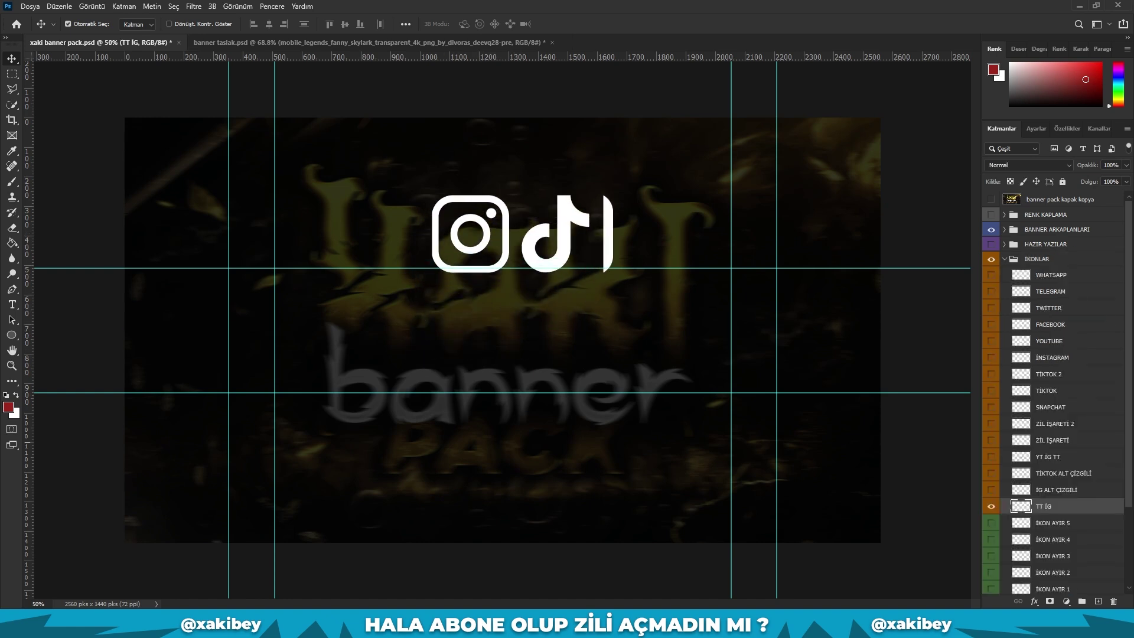
left_click(991, 506)
left_click(991, 357)
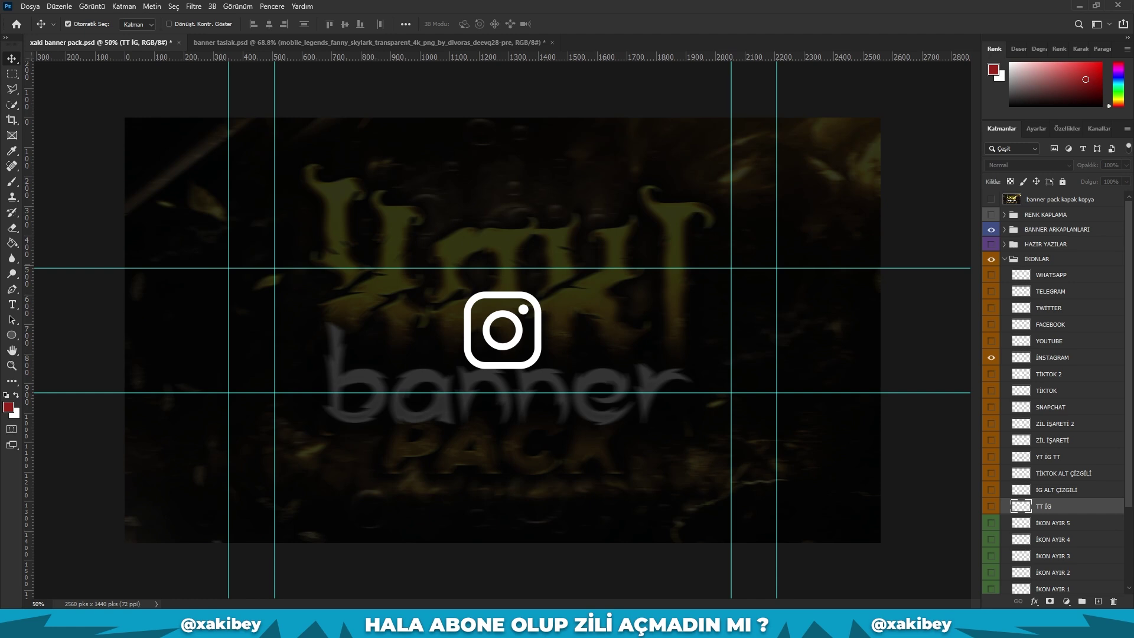
mouse_move(502, 331)
left_mouse_down()
mouse_move(354, 43)
mouse_move(454, 369)
left_mouse_up()
key("ctrl+t")
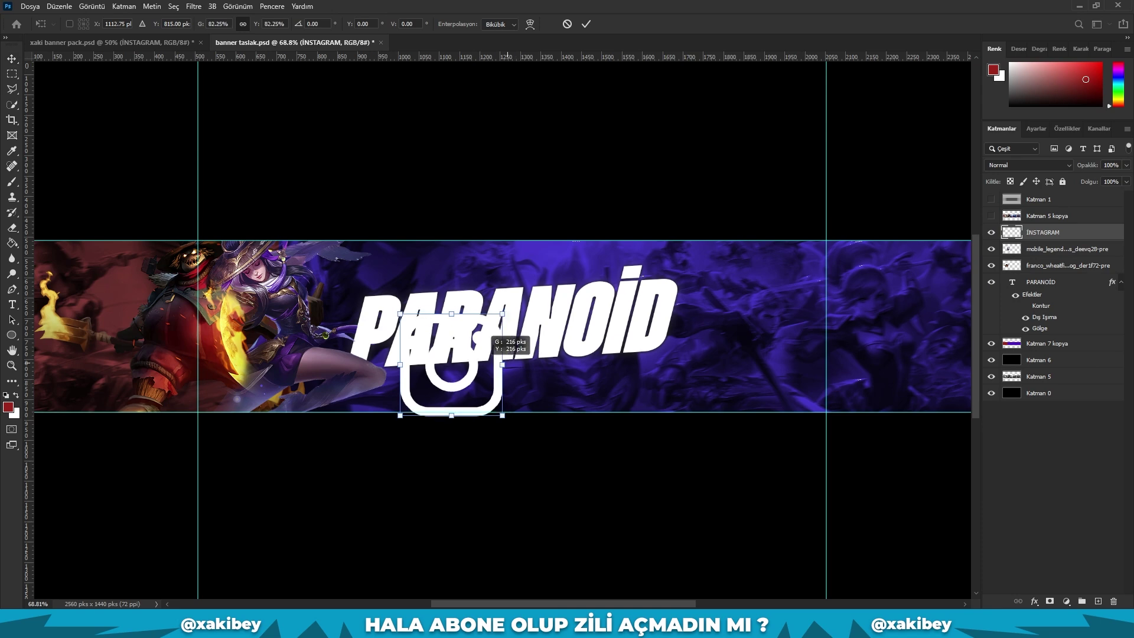
left_click_drag(501, 317, 460, 368)
key("Return")
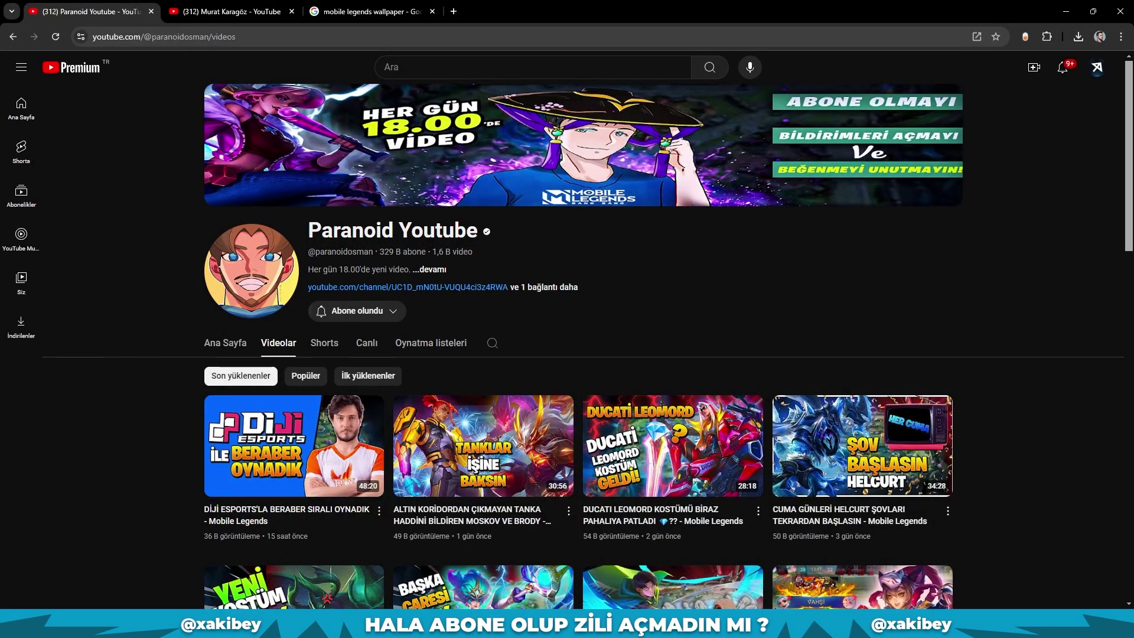
left_click(433, 269)
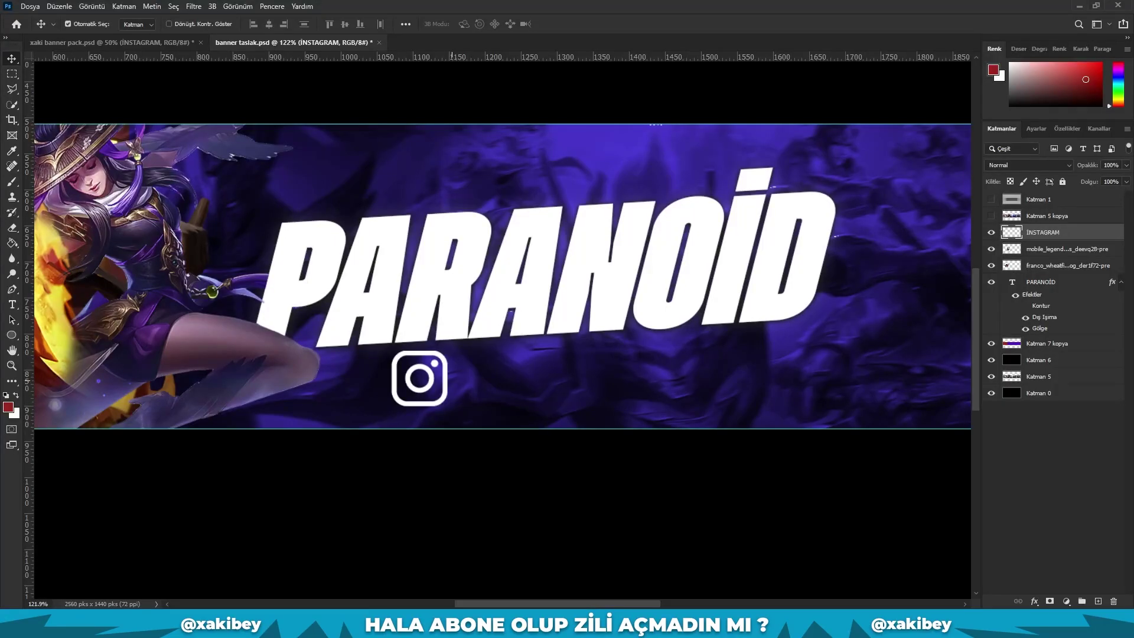
Paste the Instagram handle text beside the icon and enlarge it slightly.
key("ctrl+v")
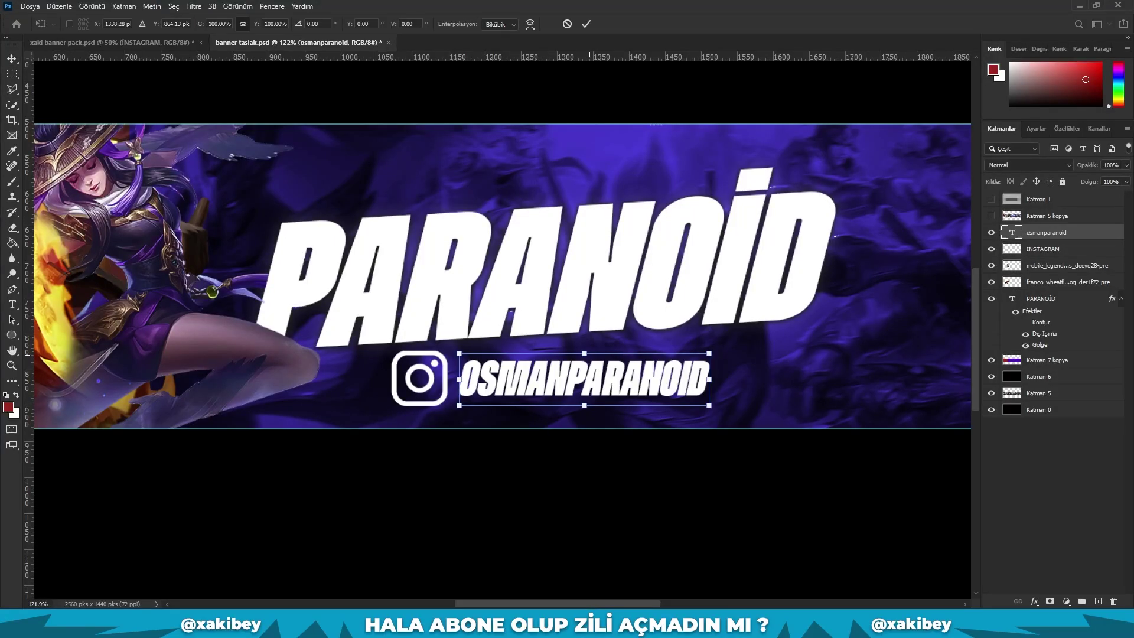
key("ctrl+t")
left_click_drag(615, 325, 609, 387)
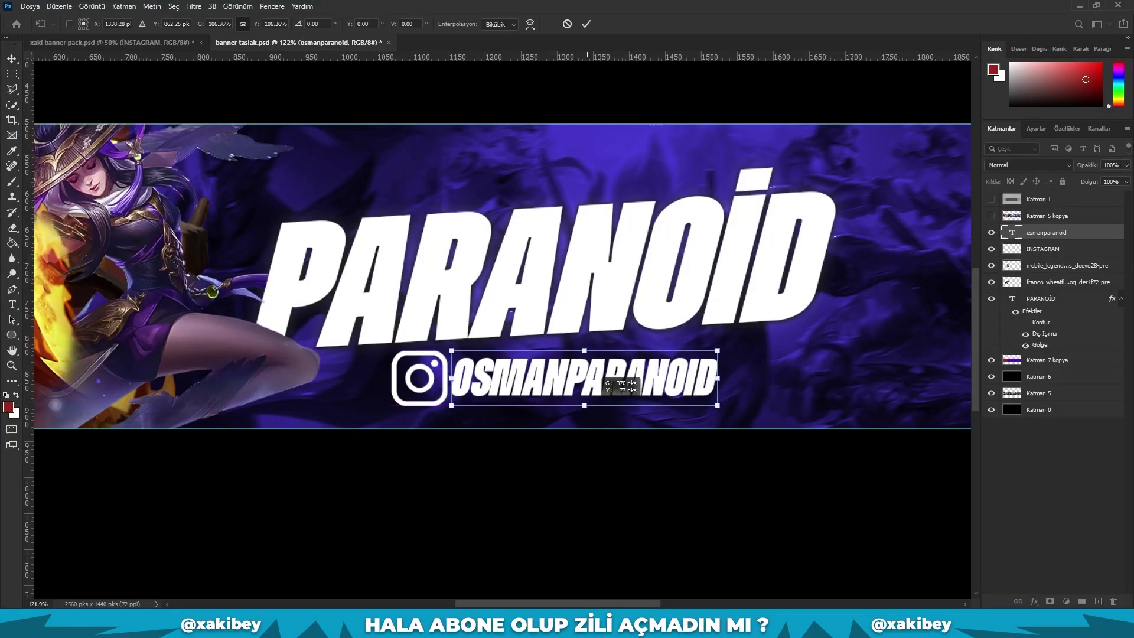
key("Return")
Set the osmanparanoid handle to Montserrat, slant it upward and shrink it to about 90%.
double_click(1011, 232)
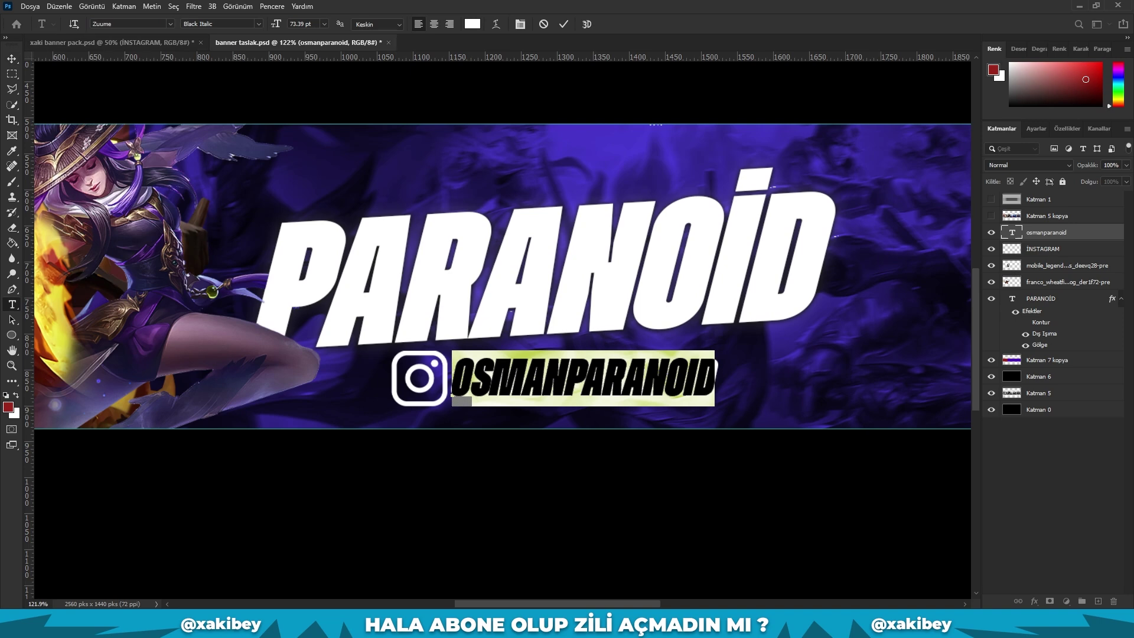
left_click(130, 23)
type("monts")
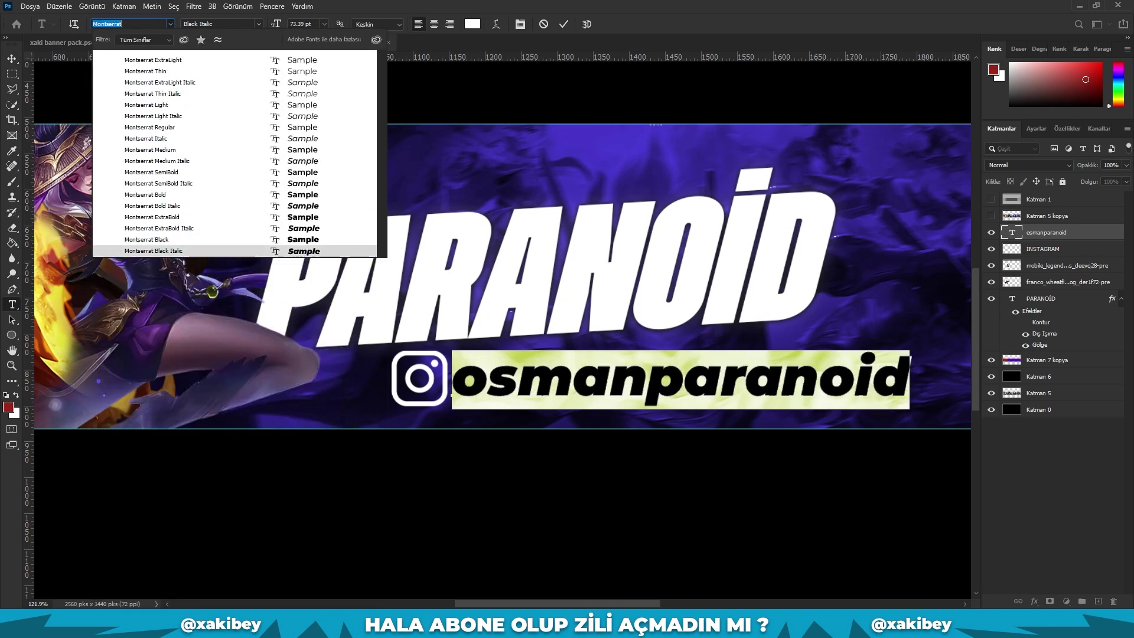
key("Up")
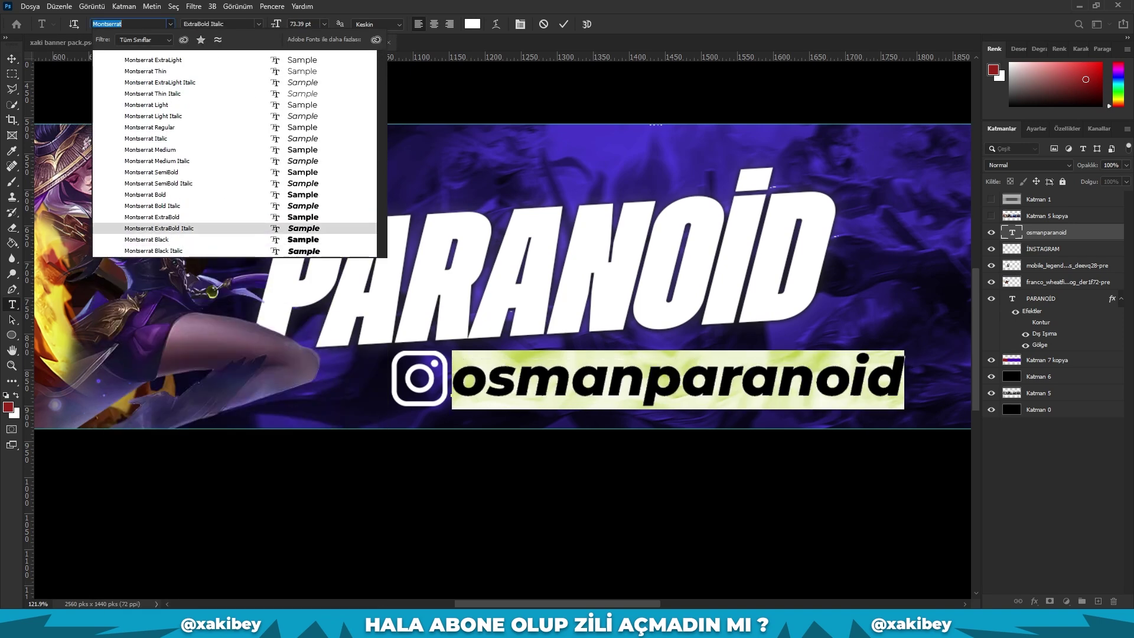
left_click_drag(783, 377, 796, 349)
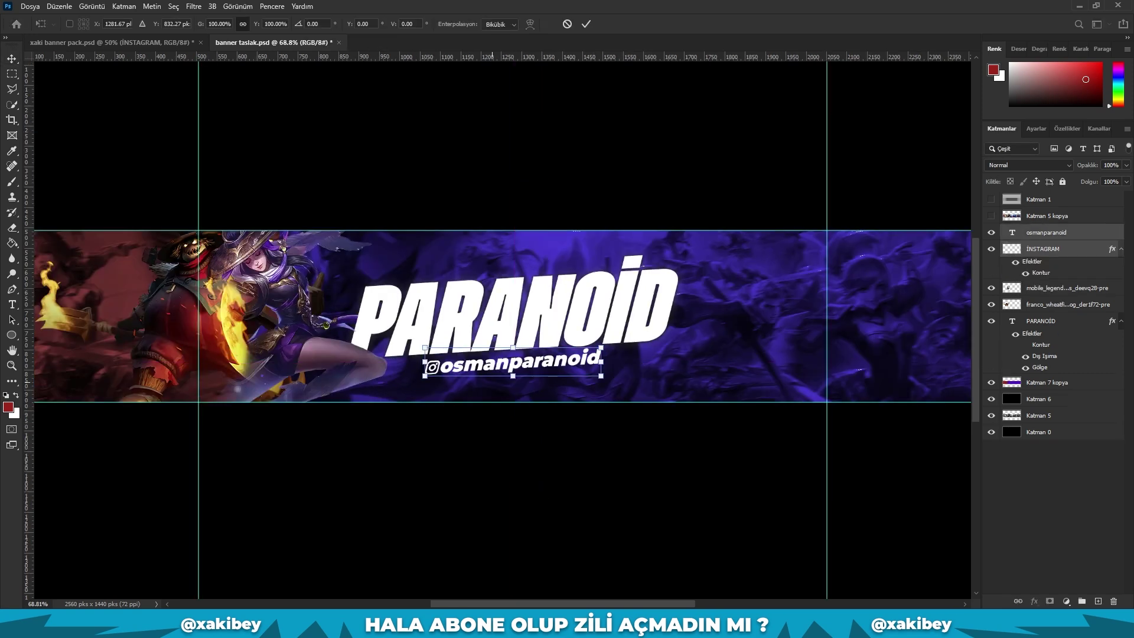
left_click_drag(513, 376, 534, 362)
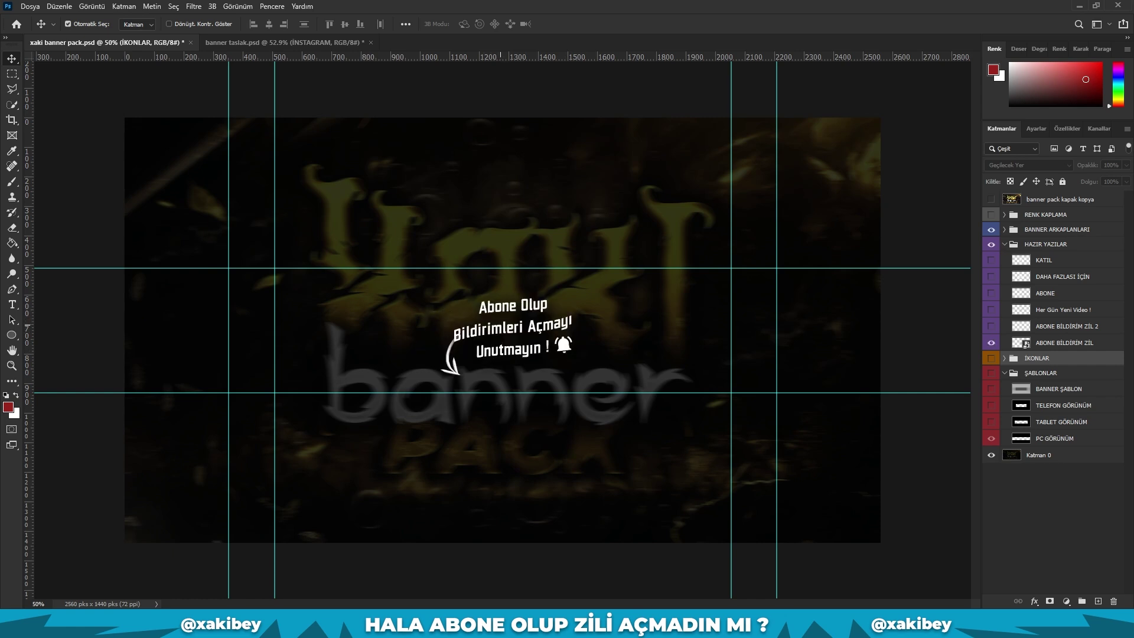
Place the Abone Olup bell reminder at about 82% size on the banner's right end.
left_click_drag(500, 330, 231, 100)
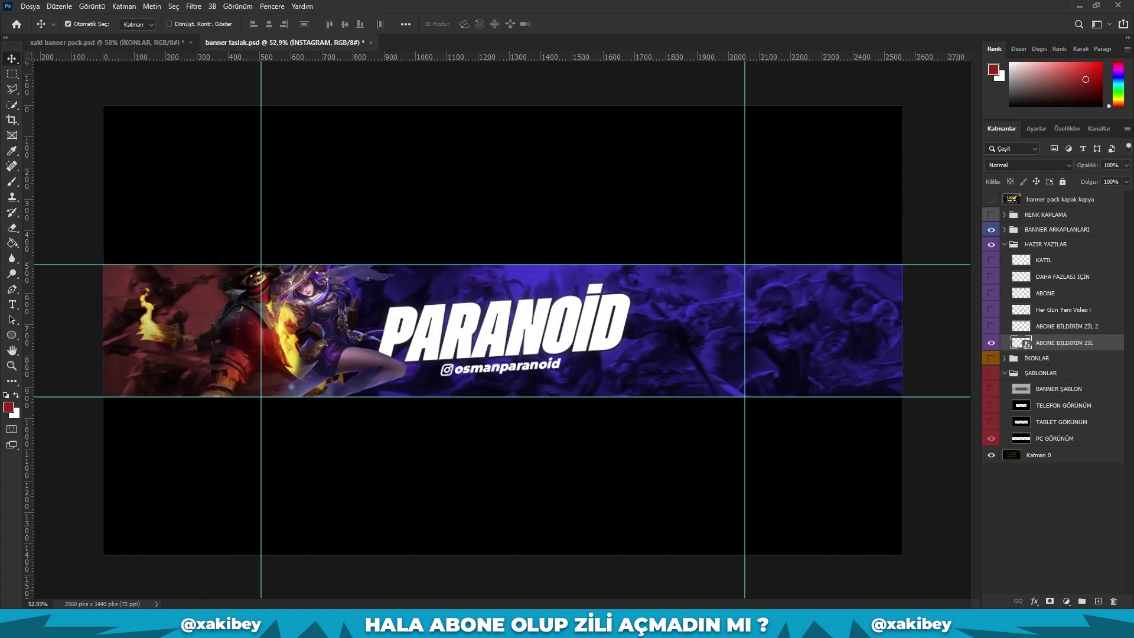
key("ctrl+t")
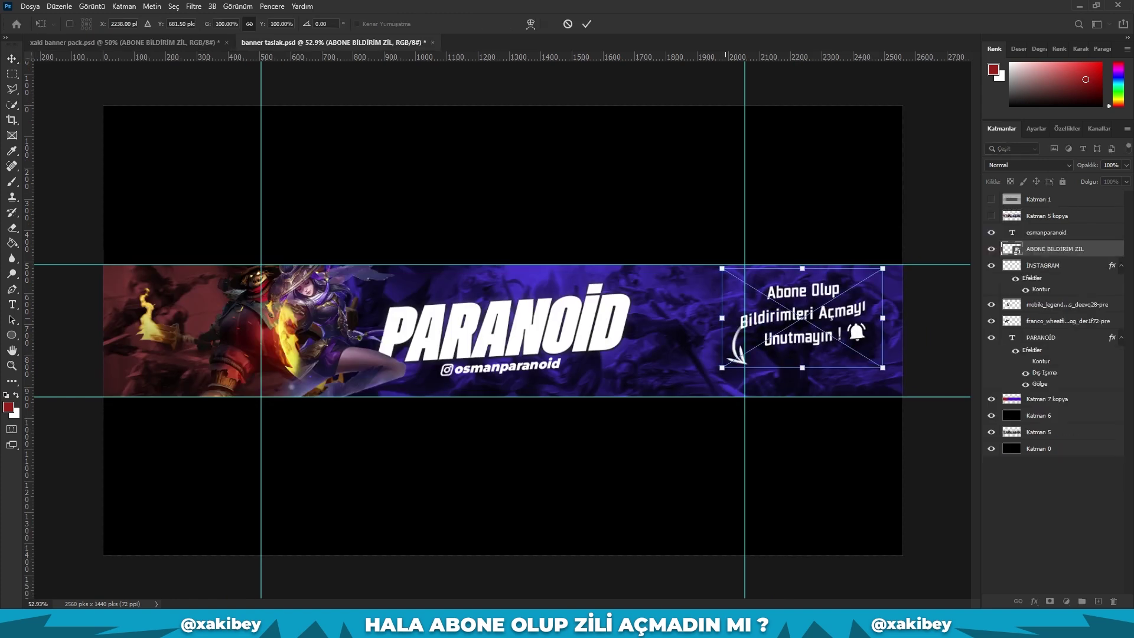
left_click_drag(720, 266, 750, 277)
left_click_drag(834, 295, 846, 308)
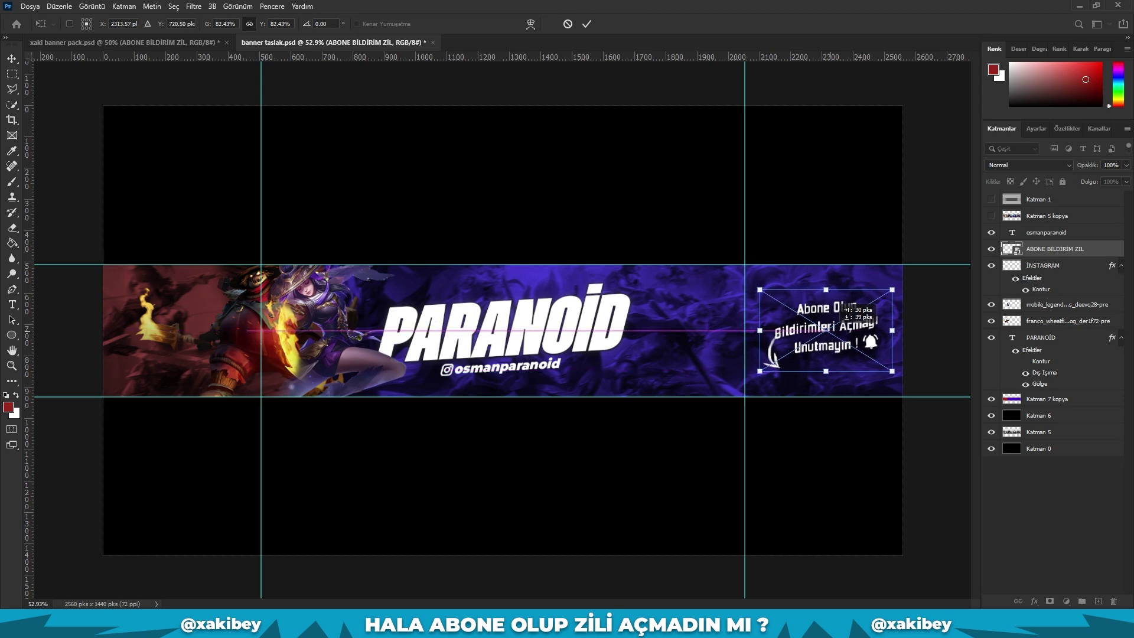
key("Return")
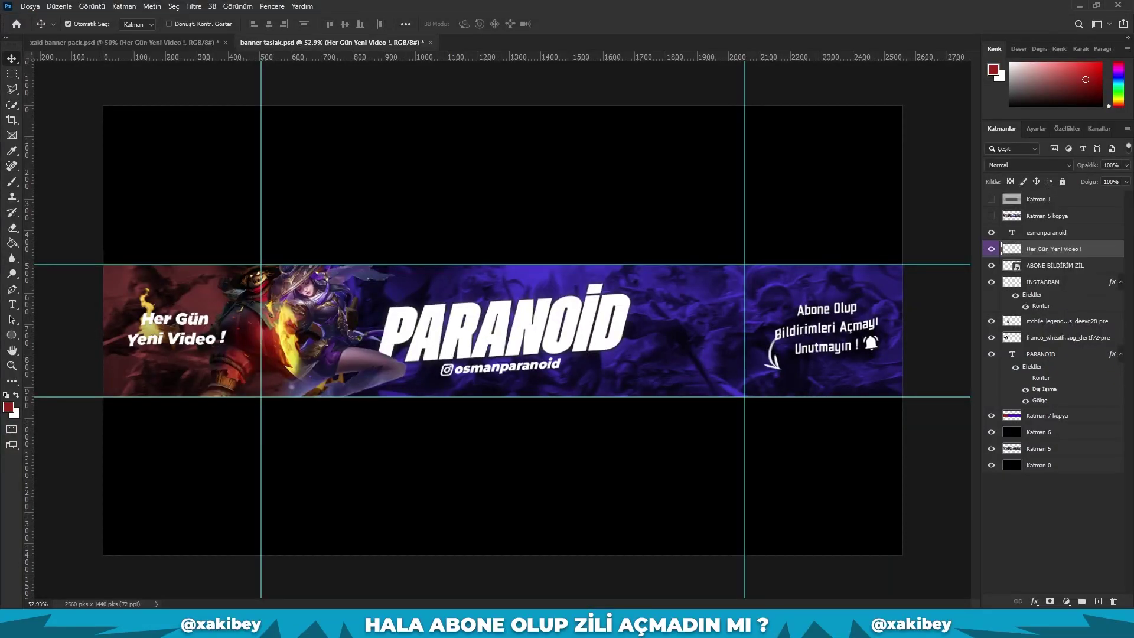
Give 'Her Gün Yeni Video !' a stronger drop shadow and darken the area behind it.
double_click(1057, 248)
left_click(624, 326)
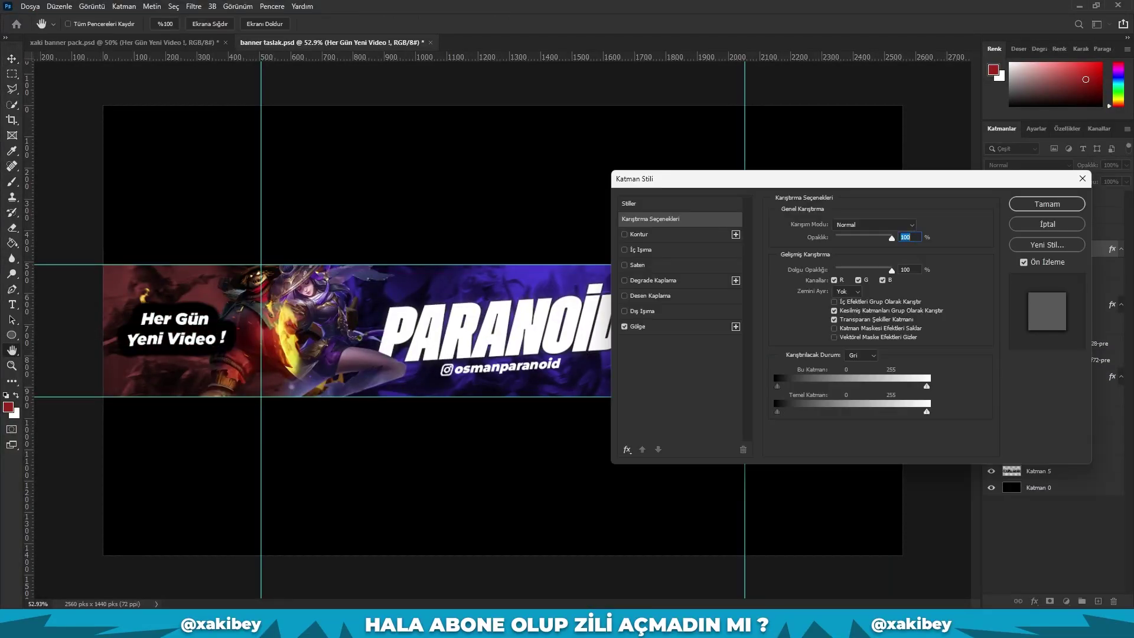
left_click(638, 326)
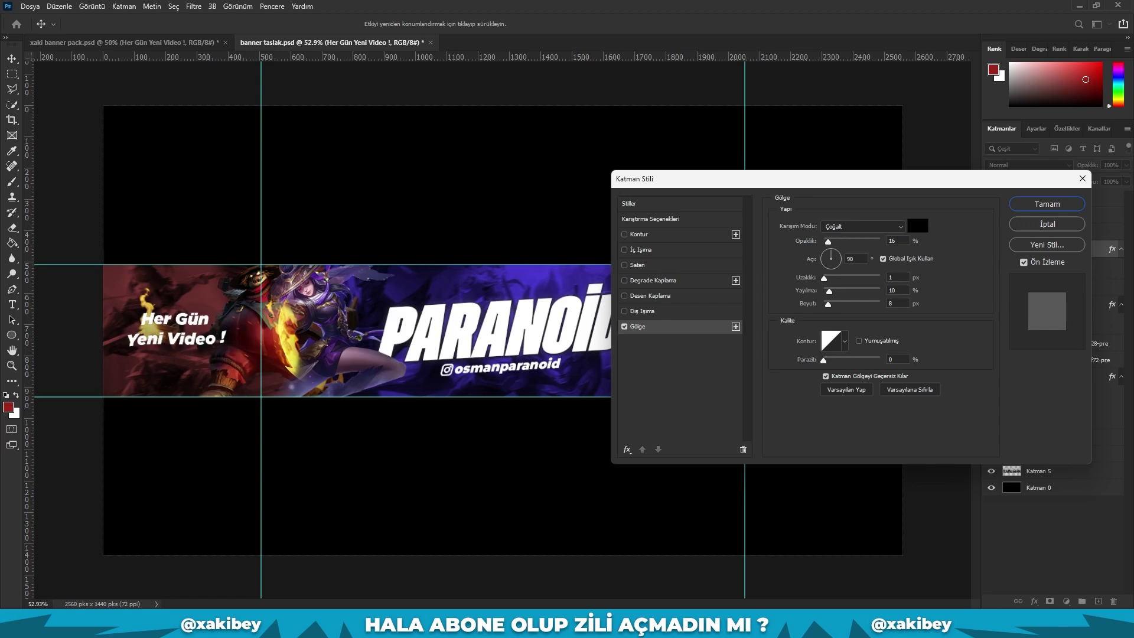
left_click_drag(825, 241, 830, 240)
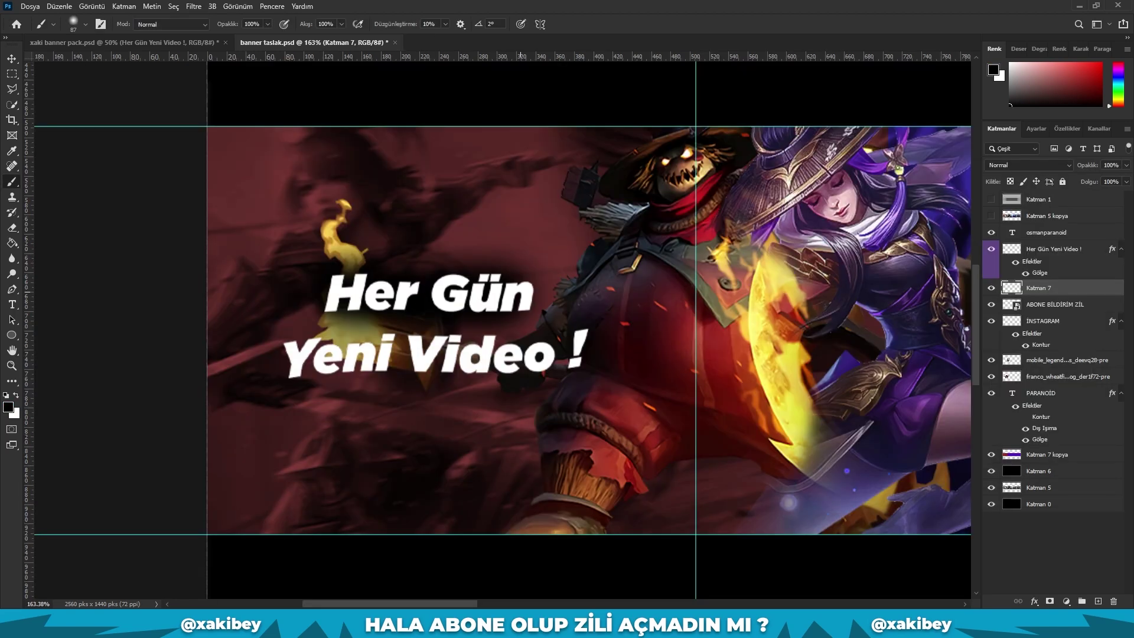
left_click_drag(552, 355, 584, 375)
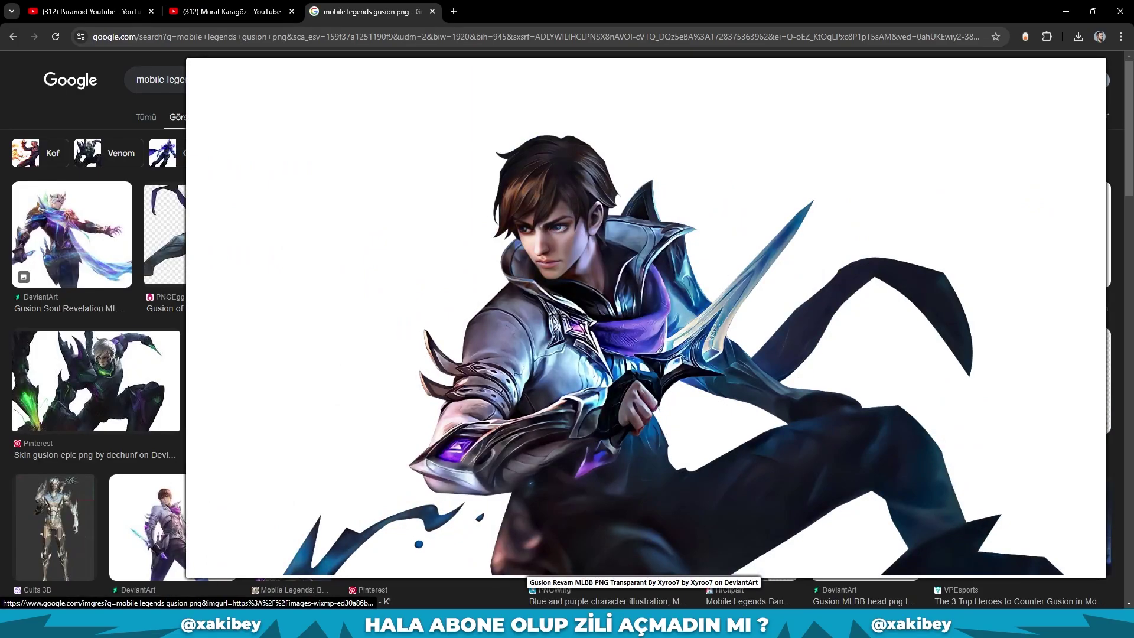
Copy the Gusion - Cosmic Gleam image from the Google Images results.
left_click(463, 525)
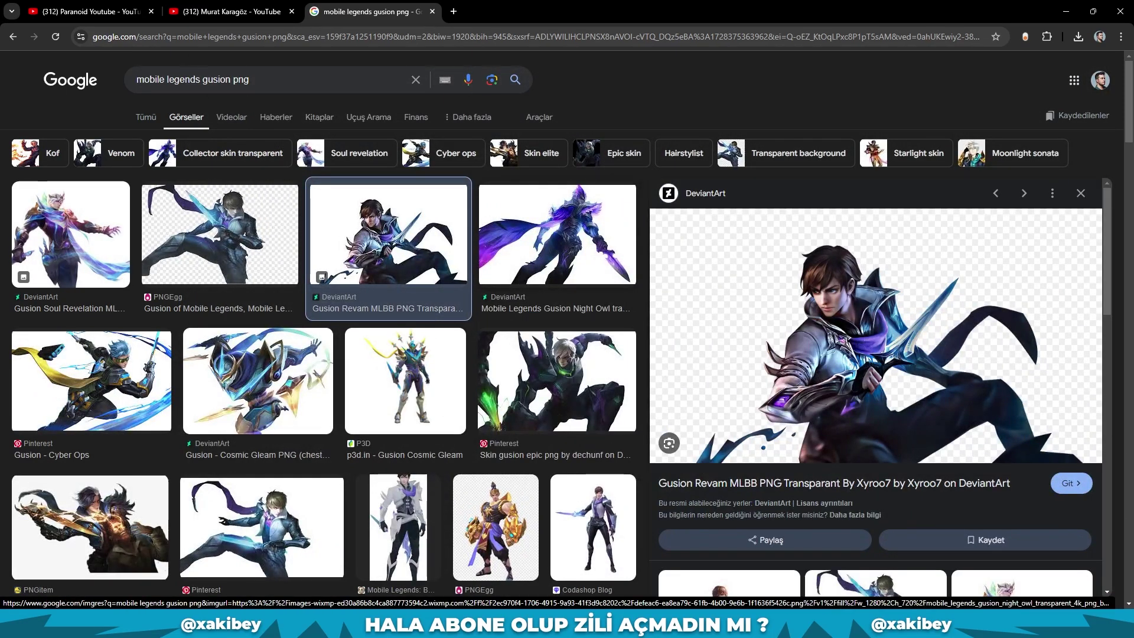
left_click(258, 380)
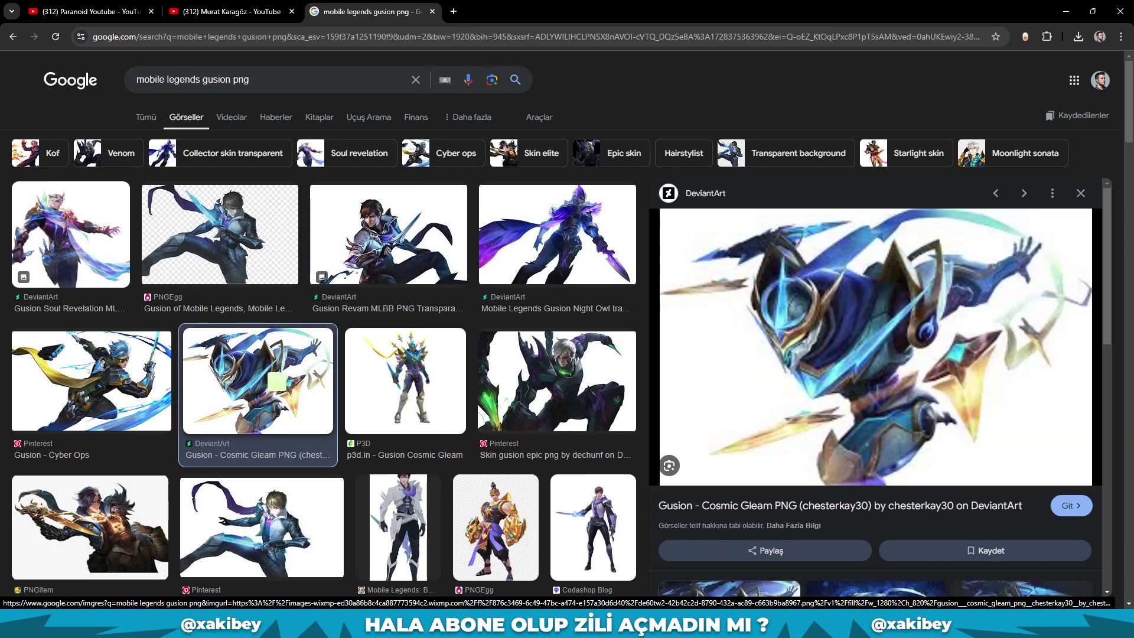
right_click(871, 334)
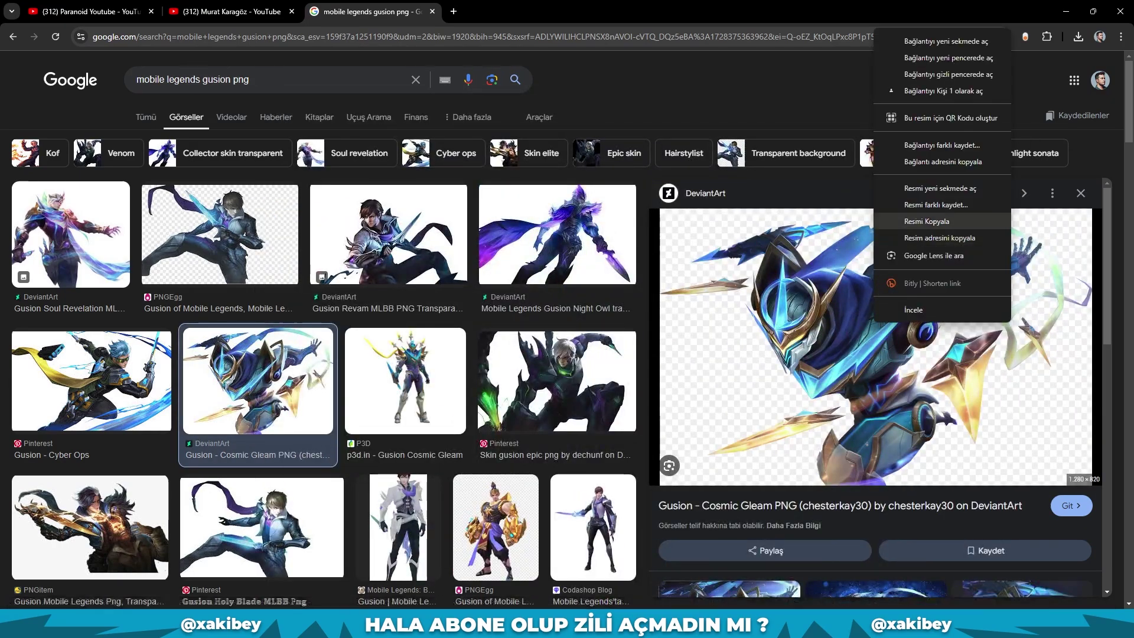
left_click(942, 213)
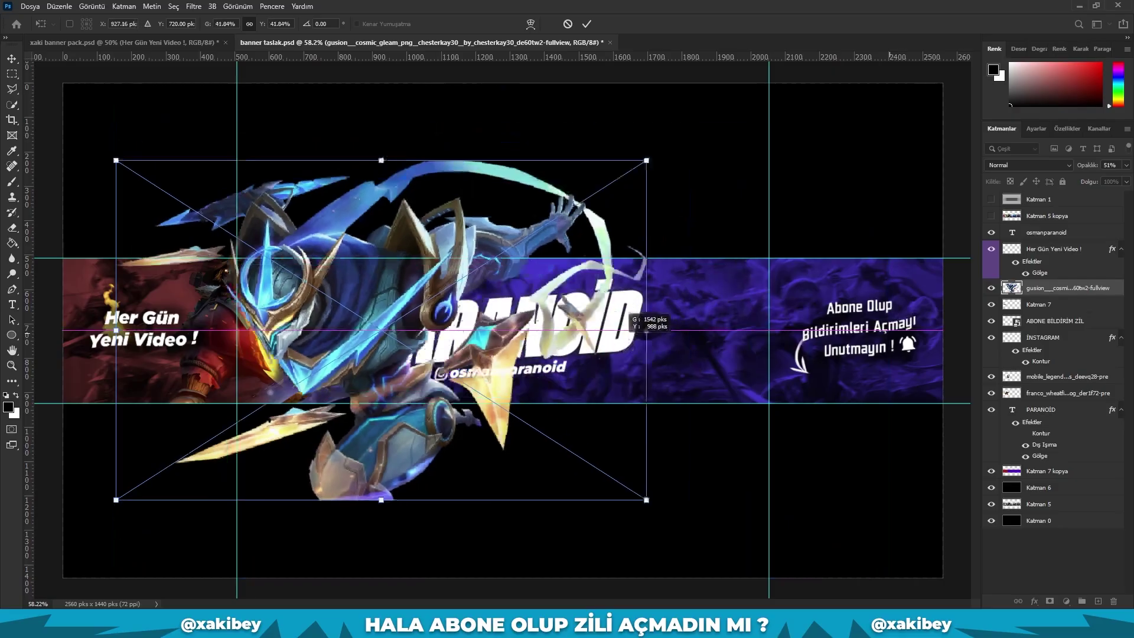
left_click_drag(647, 330, 284, 330)
Move Gusion to the banner's right side at 23% size and commit it.
left_click_drag(195, 330, 650, 331)
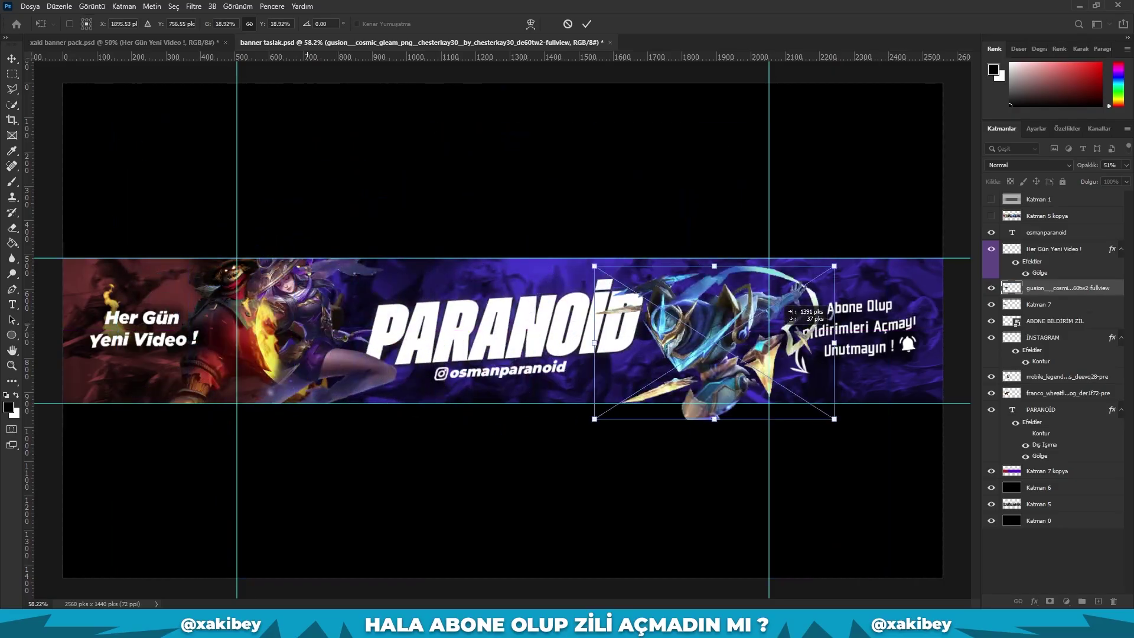
mouse_move(732, 331)
left_mouse_down()
mouse_move(858, 330)
mouse_move(862, 309)
left_mouse_up()
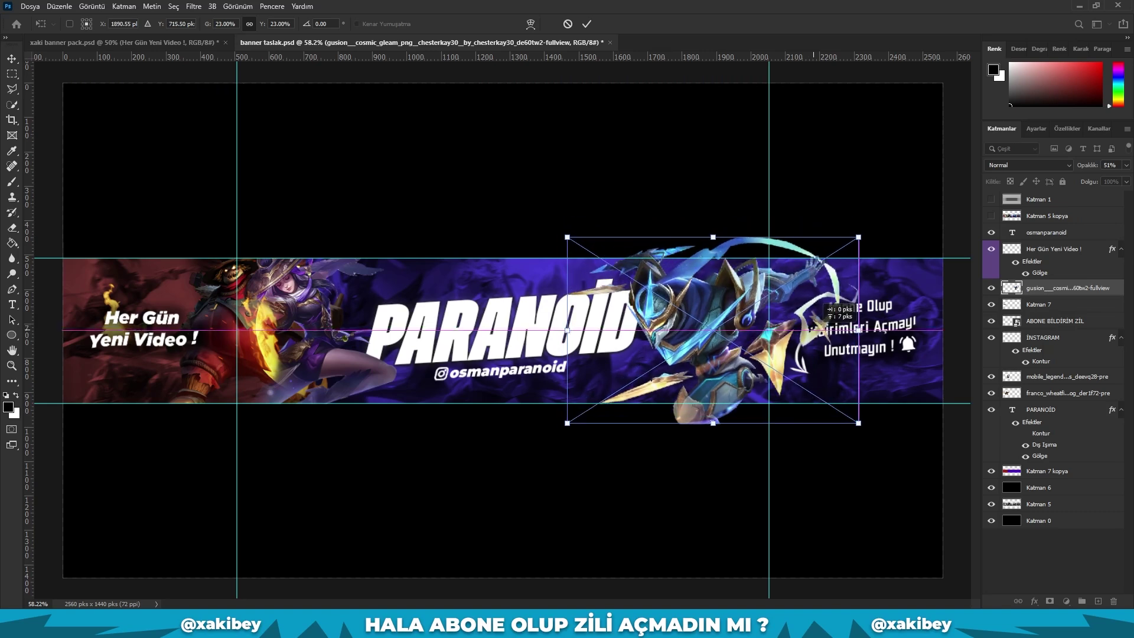
key("Return")
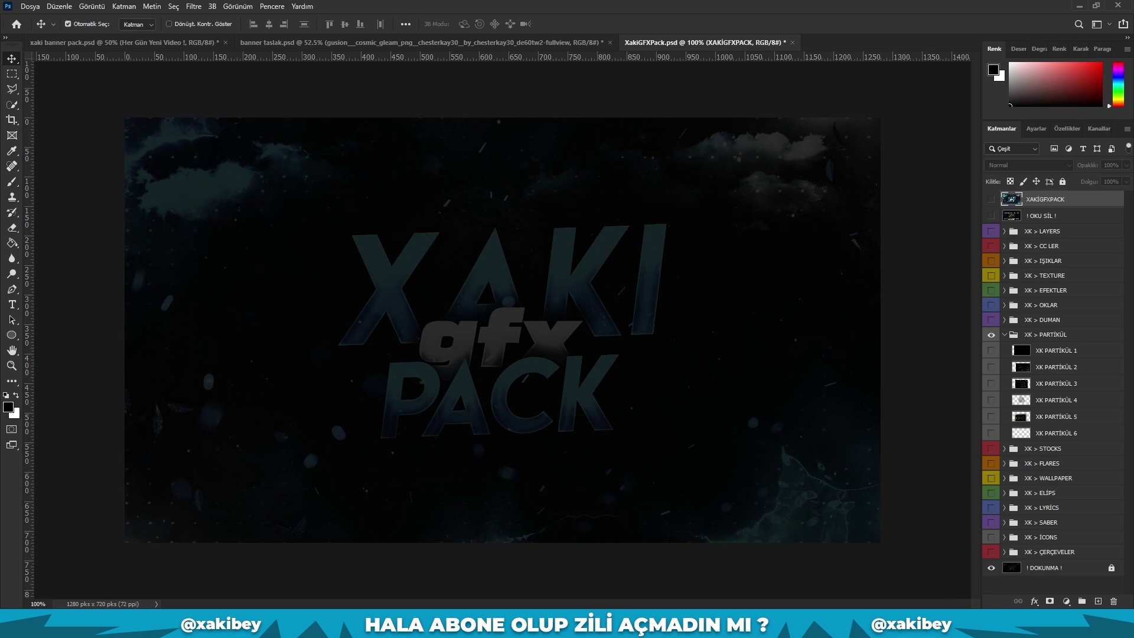
Paste XK PARTİKÜL 5 near the Her Gün text, rotated about 30° with hue -112.
left_click(991, 416)
key("ctrl+Tab")
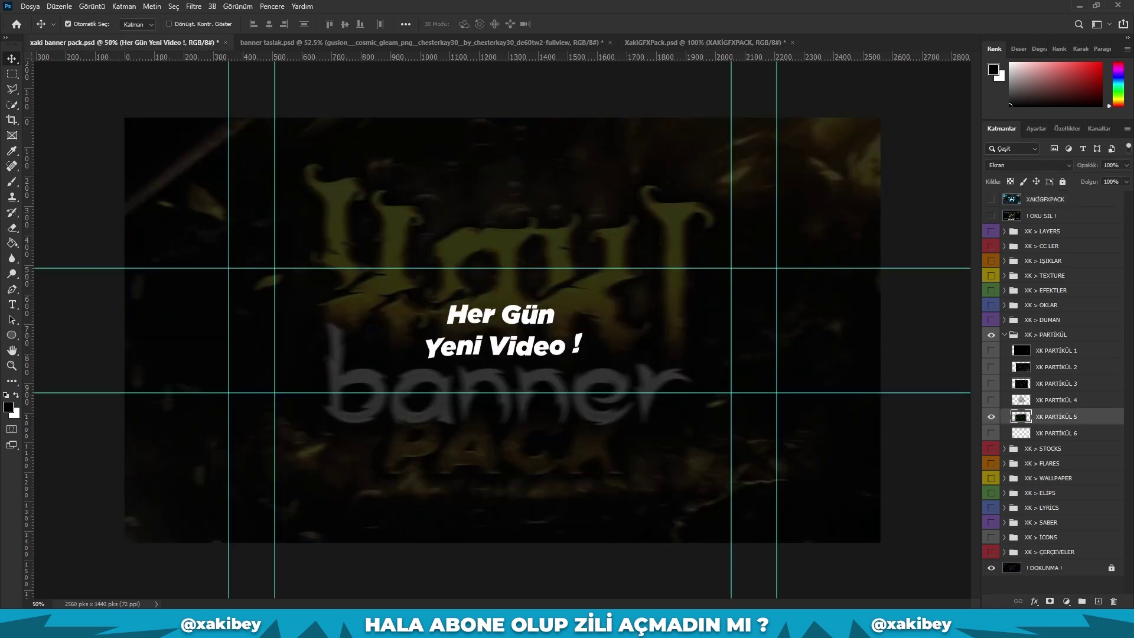
key("ctrl+Tab")
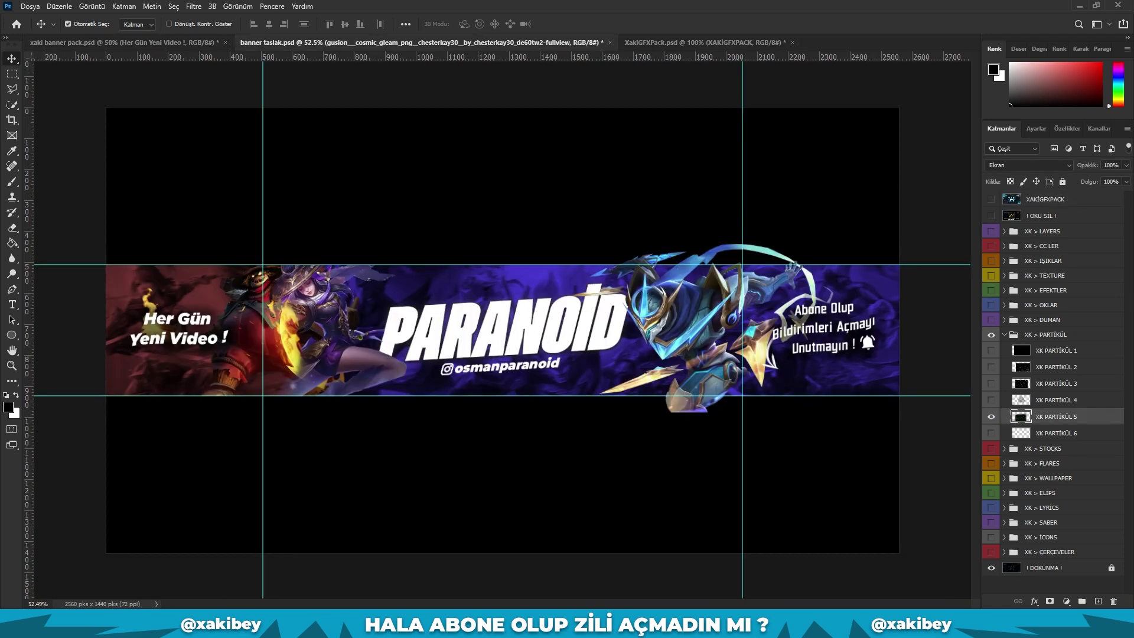
key("ctrl+v")
key("ctrl+t")
left_click_drag(512, 341, 209, 331)
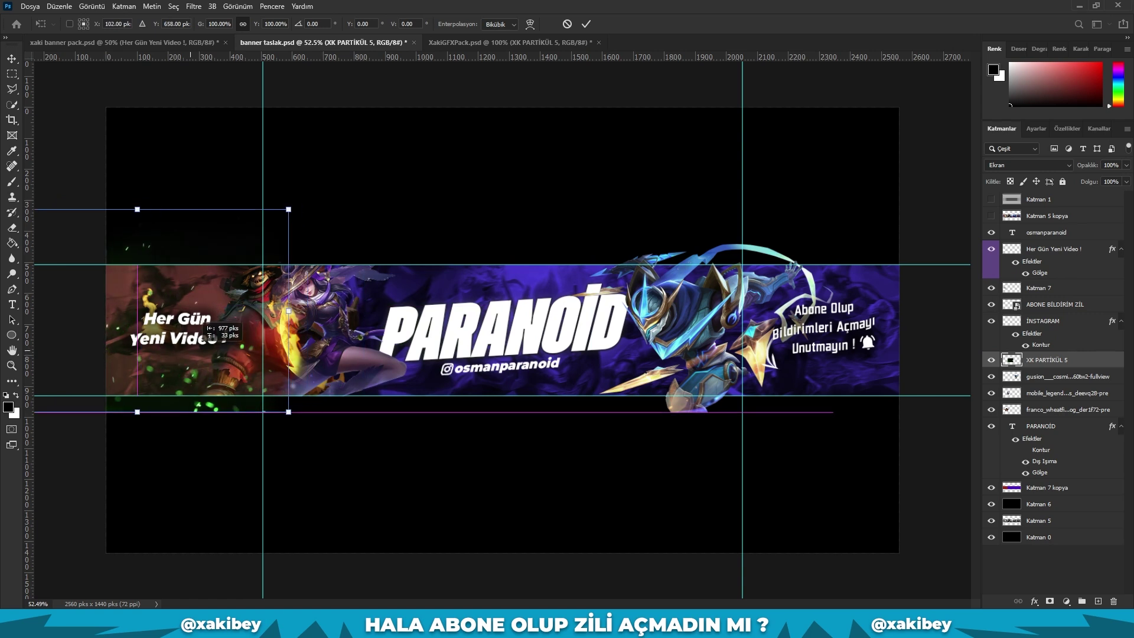
left_click_drag(127, 423, 85, 361)
key("Return")
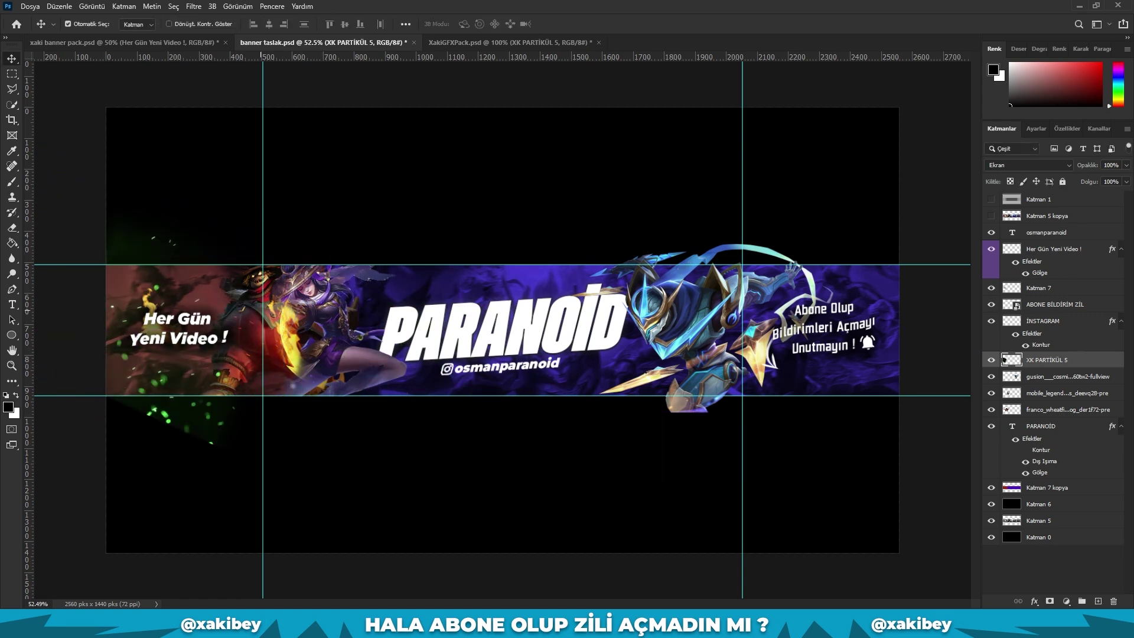
key("ctrl+u")
key("Down")
key("Down")
key("Down")
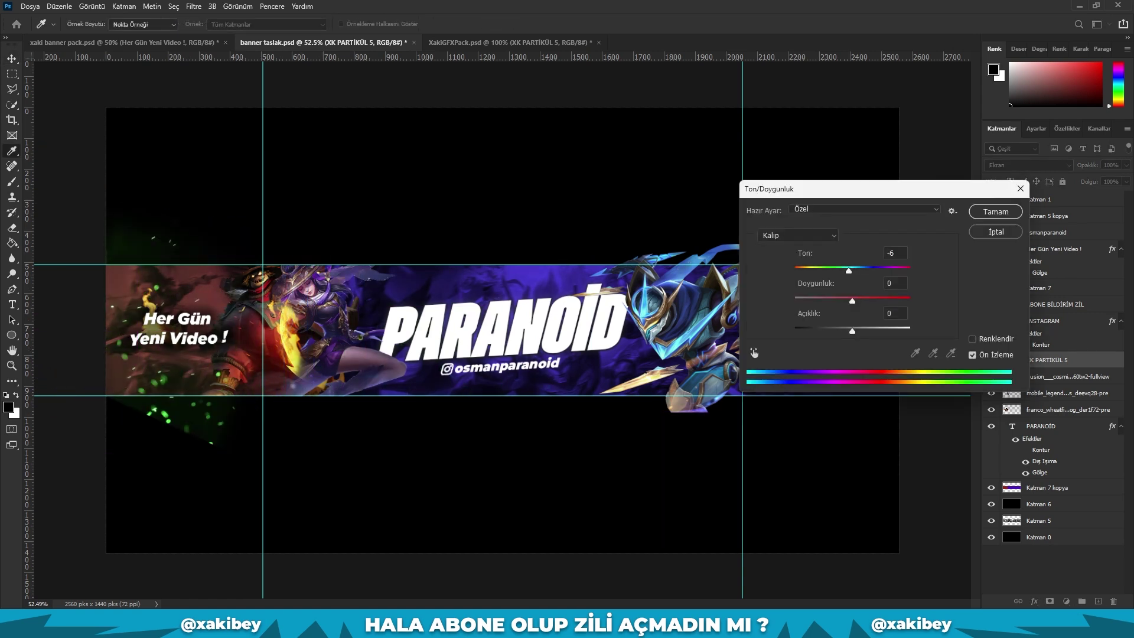
key("shift+Down")
key("shift+Down")
key("shift+Down")
key("shift+Down")
key("shift+Down")
key("shift+Down")
key("shift+Down")
key("shift+Down")
key("shift+Down")
key("shift+Down")
key("Down")
key("Down")
key("Down")
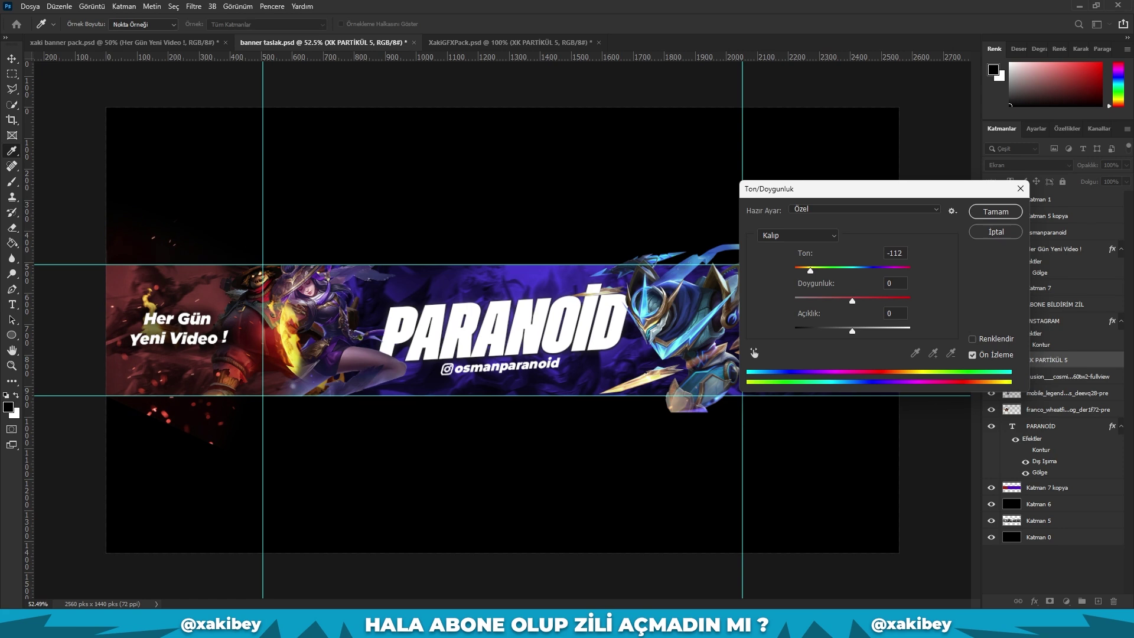
key("Return")
Duplicate the particles twice, one copy rotated with hue -135, then show XK STOCKS 6.
key("v")
key("ctrl+j")
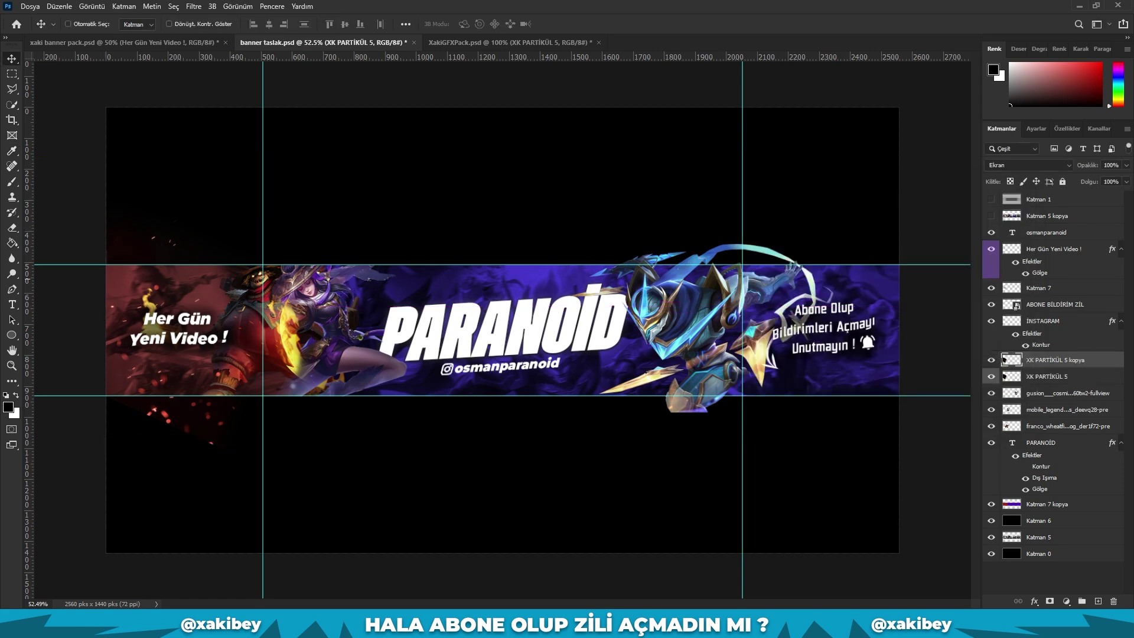
key("ctrl+t")
left_click_drag(319, 150, 275, 115)
key("Return")
key("ctrl+u")
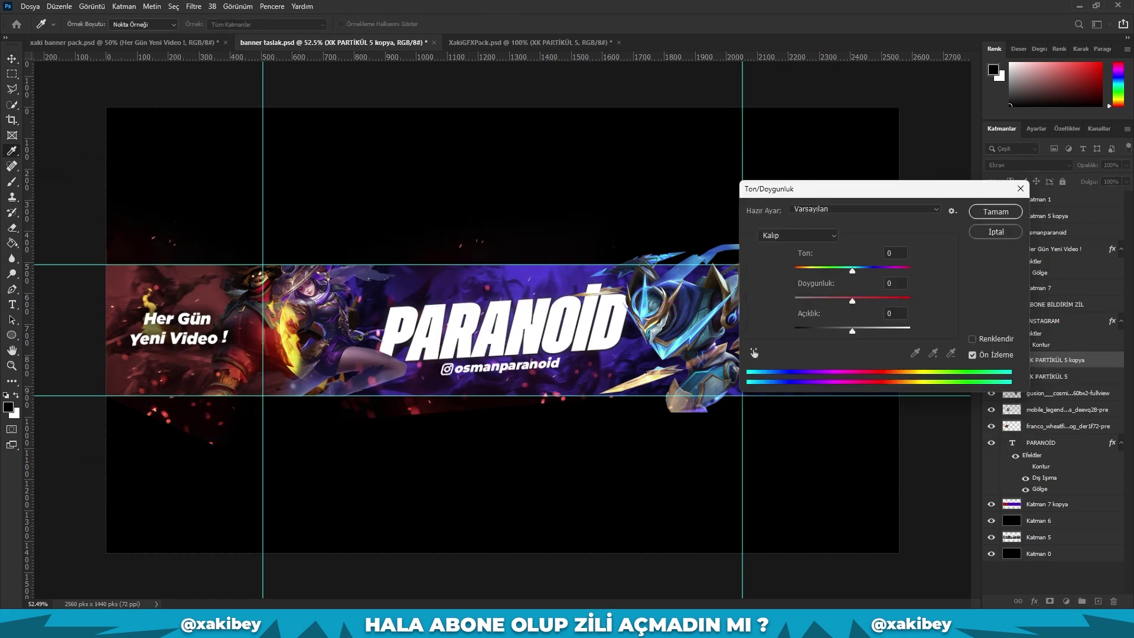
key("shift+Down")
key("shift+Down")
key("shift+Down")
key("shift+Down")
key("shift+Down")
key("shift+Down")
key("shift+Down")
key("shift+Down")
key("shift+Down")
key("shift+Down")
key("shift+Down")
key("shift+Down")
key("Down")
key("Down")
key("Down")
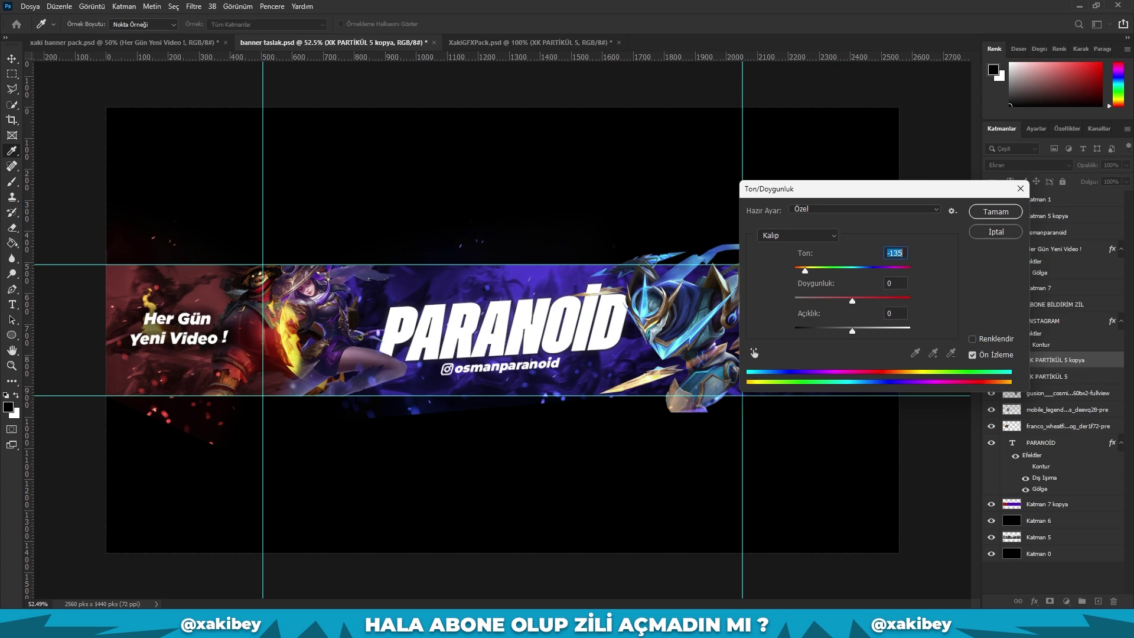
key("Return")
key("ctrl+j")
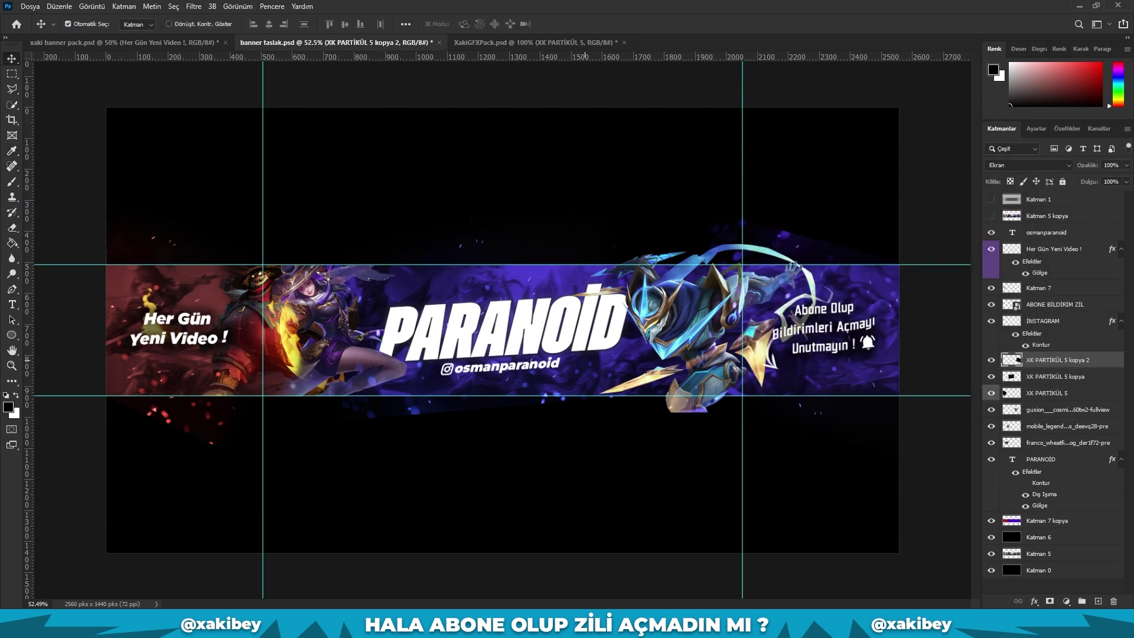
key("ctrl+Tab")
left_click(991, 547)
Duplicate the XK STOCKS 6 stock layer and commit its transform.
left_click(1051, 547)
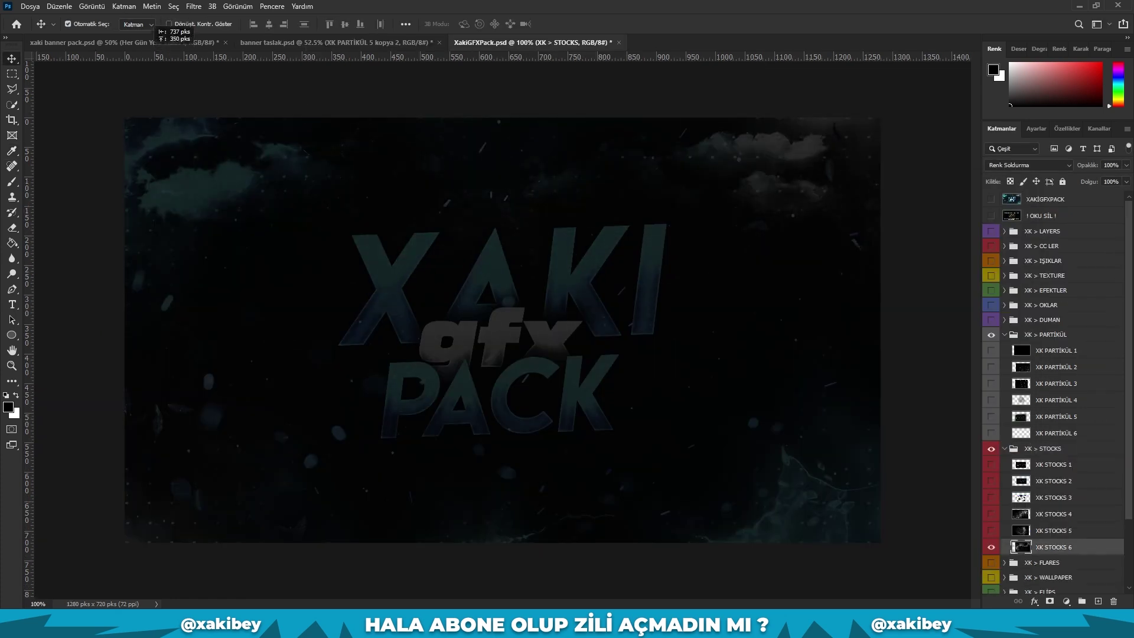
key("ctrl+Tab")
key("ctrl+Tab")
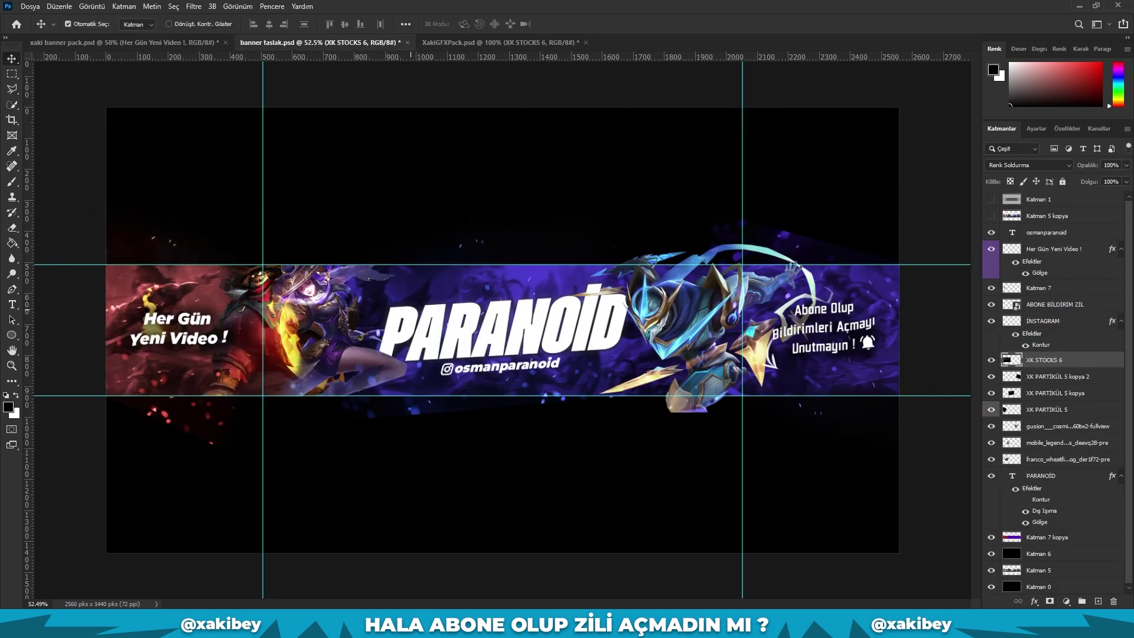
key("e")
key("ctrl+j")
key("ctrl+t")
key("Return")
key("v")
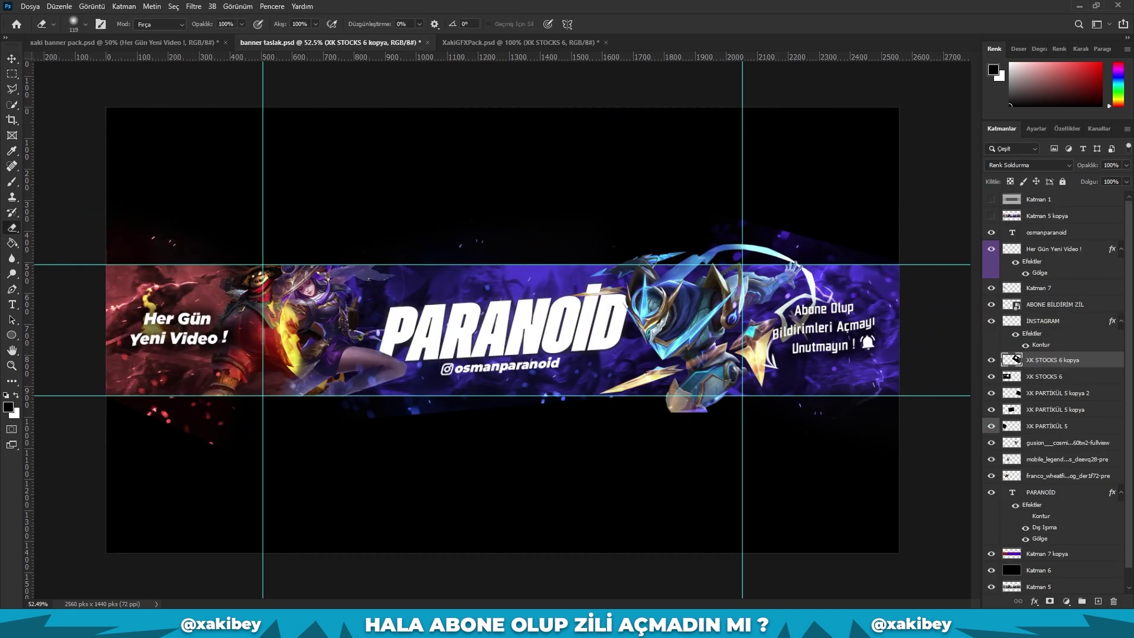
key("ctrl+Tab")
Preview textures XK 10, XK 11 and XK 13, then drag XK 13 into the banner.
left_click(1051, 275)
left_click(1043, 440)
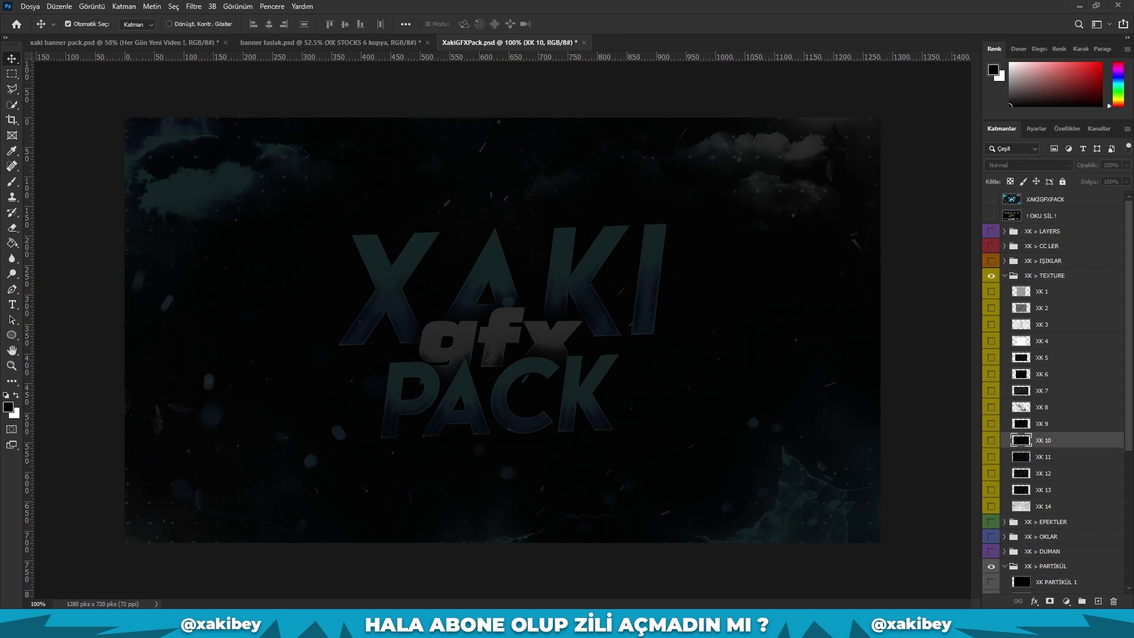
left_click(991, 440, "alt")
left_click(991, 440)
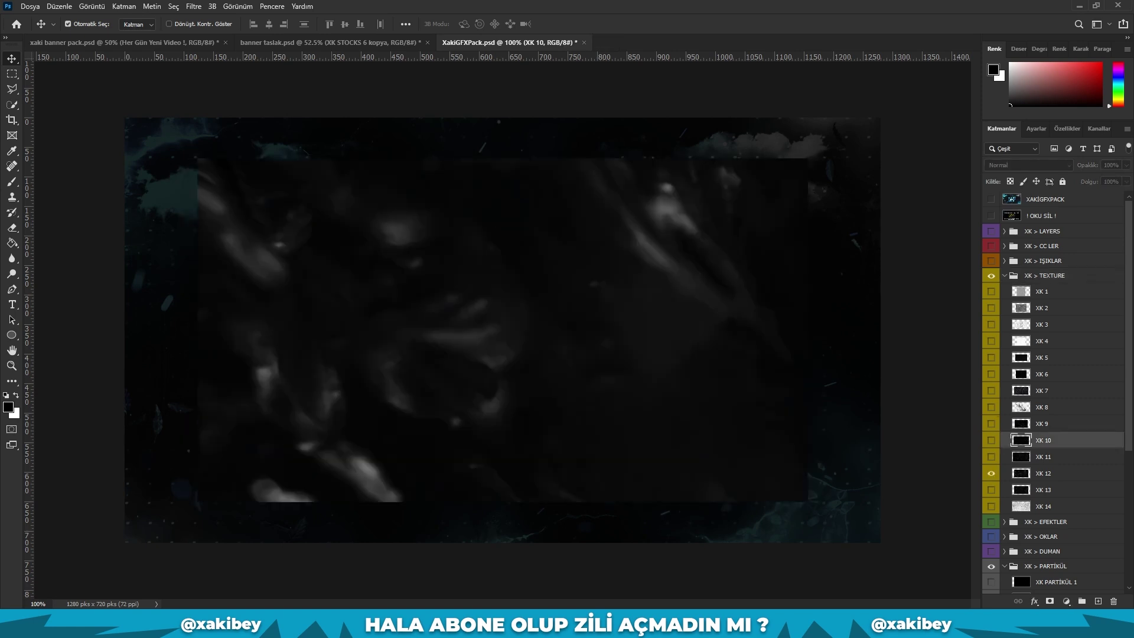
left_click(991, 457)
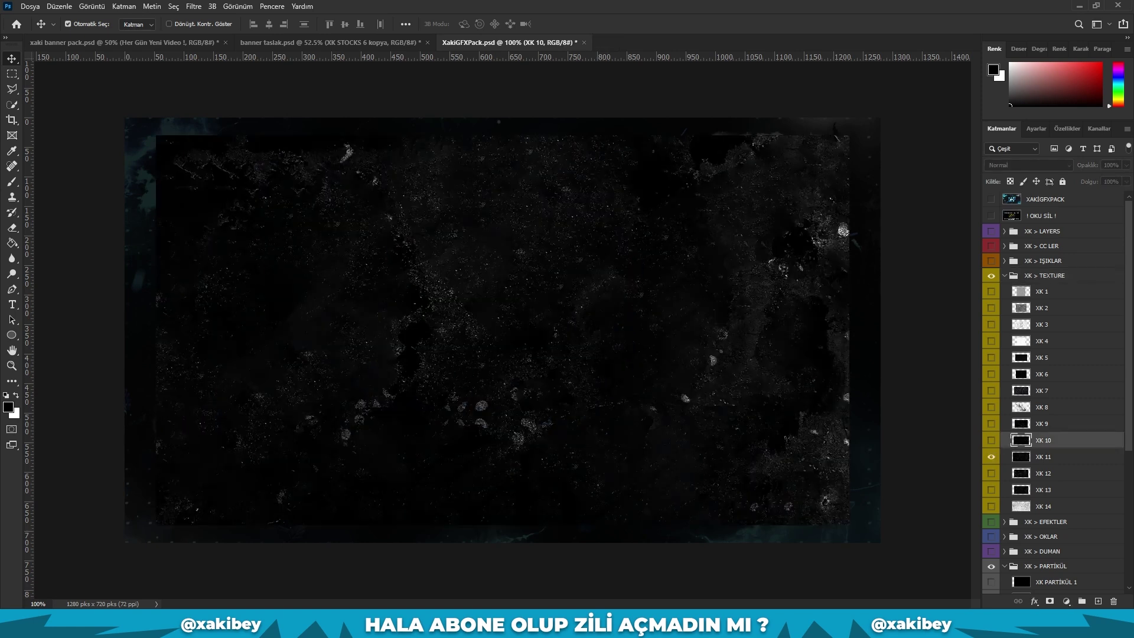
left_click(991, 456)
left_click(991, 489)
left_click_drag(628, 448, 251, 195)
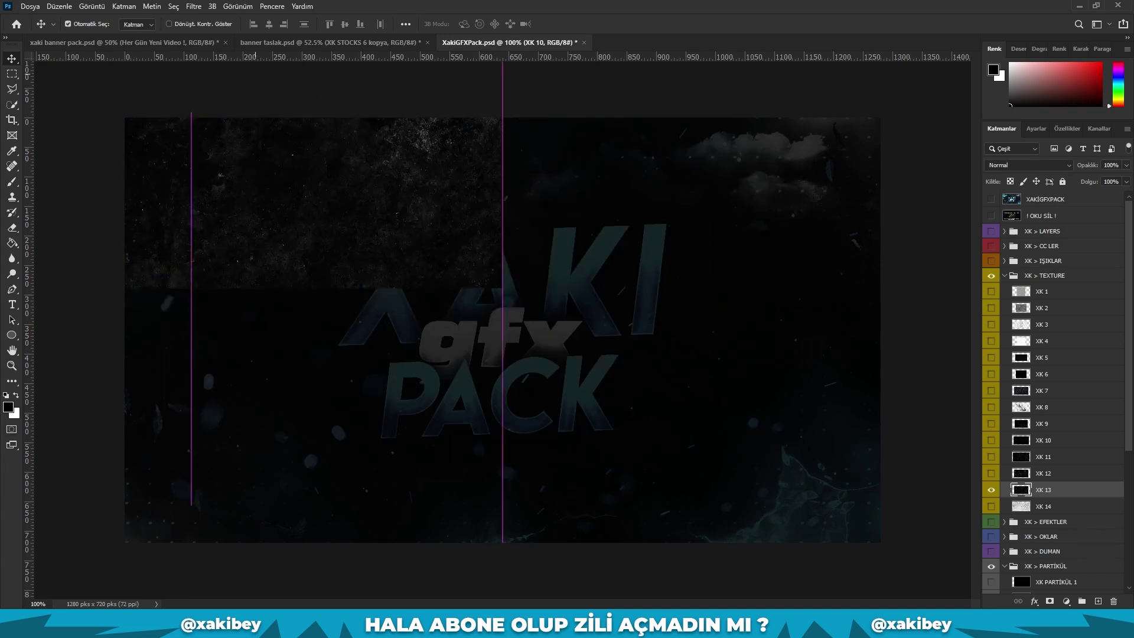
key("ctrl+Tab")
key("ctrl+Tab")
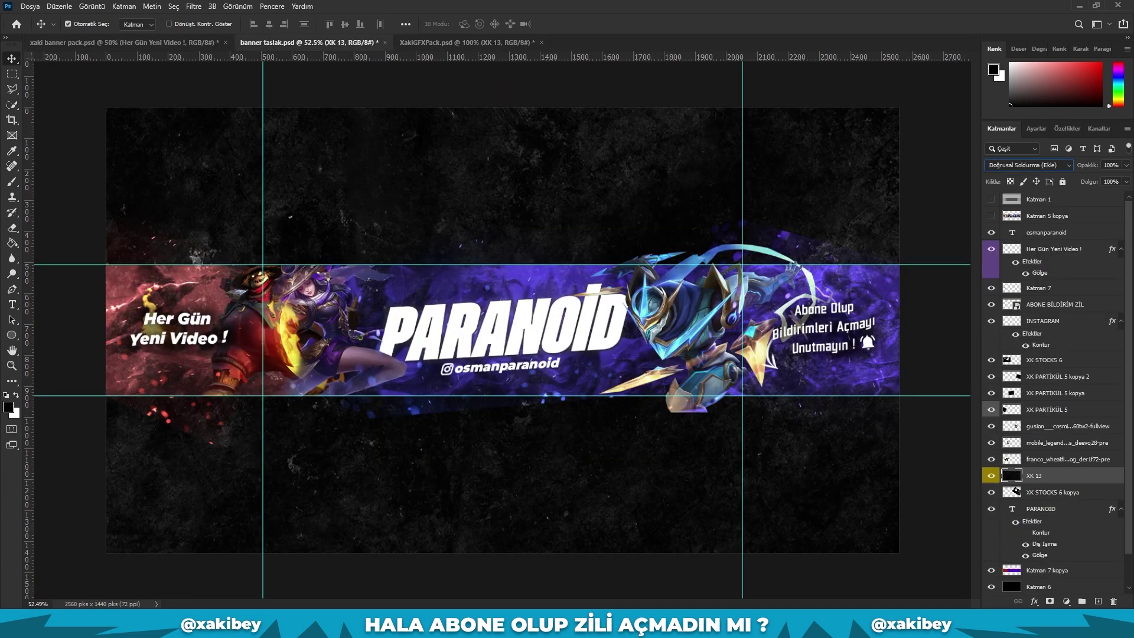
left_click(1027, 165)
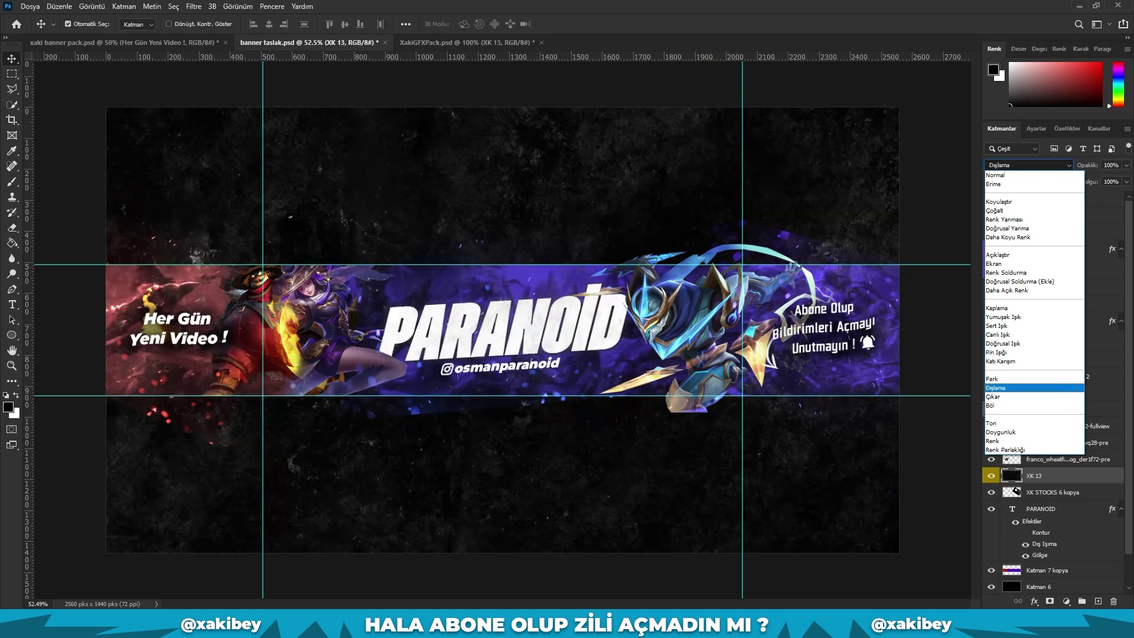
Set the XK 13 texture to Çıkar blend mode at 36% opacity.
key("Down")
key("Up")
key("Up")
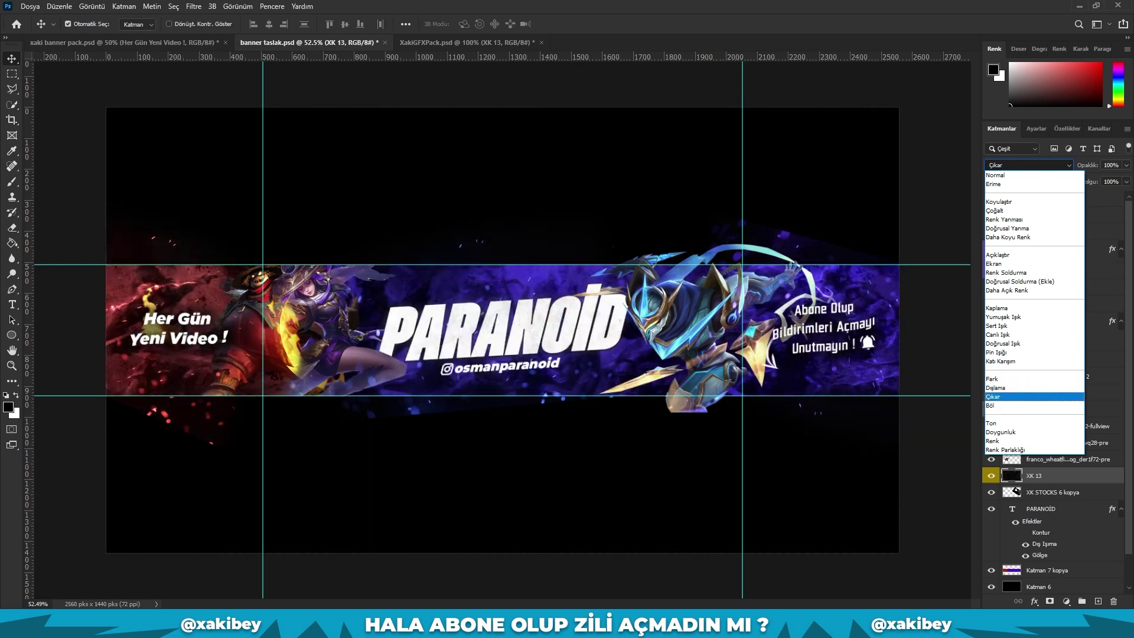
key("Return")
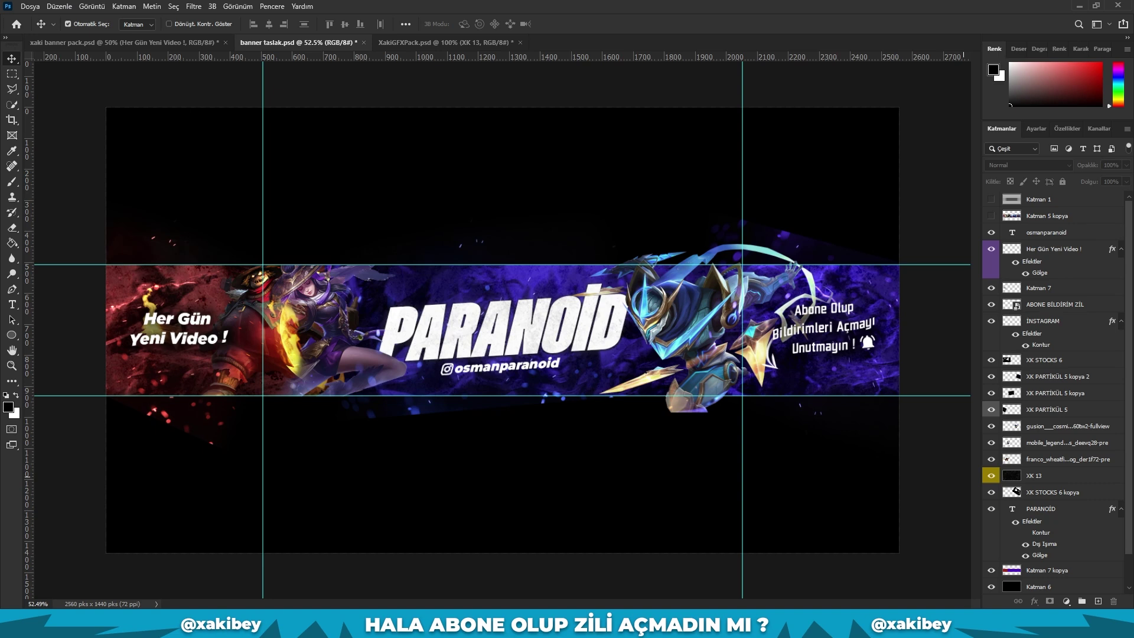
key("ctrl+z")
key("3")
key("6")
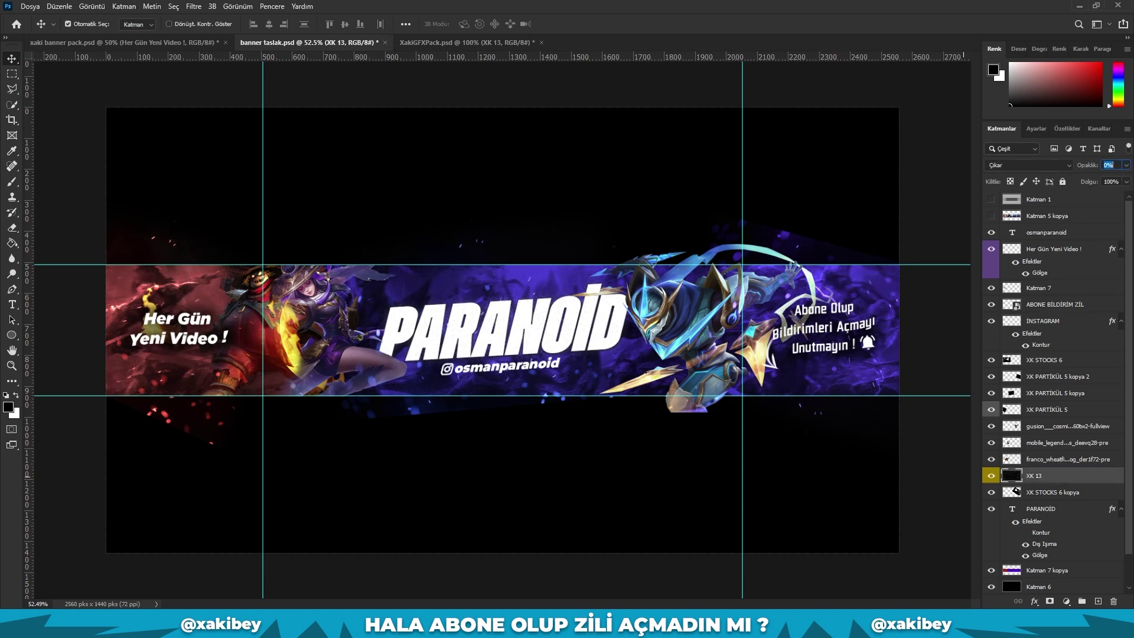
key("shift+Tab")
key("Return")
Paste the XK > CC LER colour-grading group into the banner.
scroll(502, 331, "up", 5)
scroll(502, 331, "down", 6)
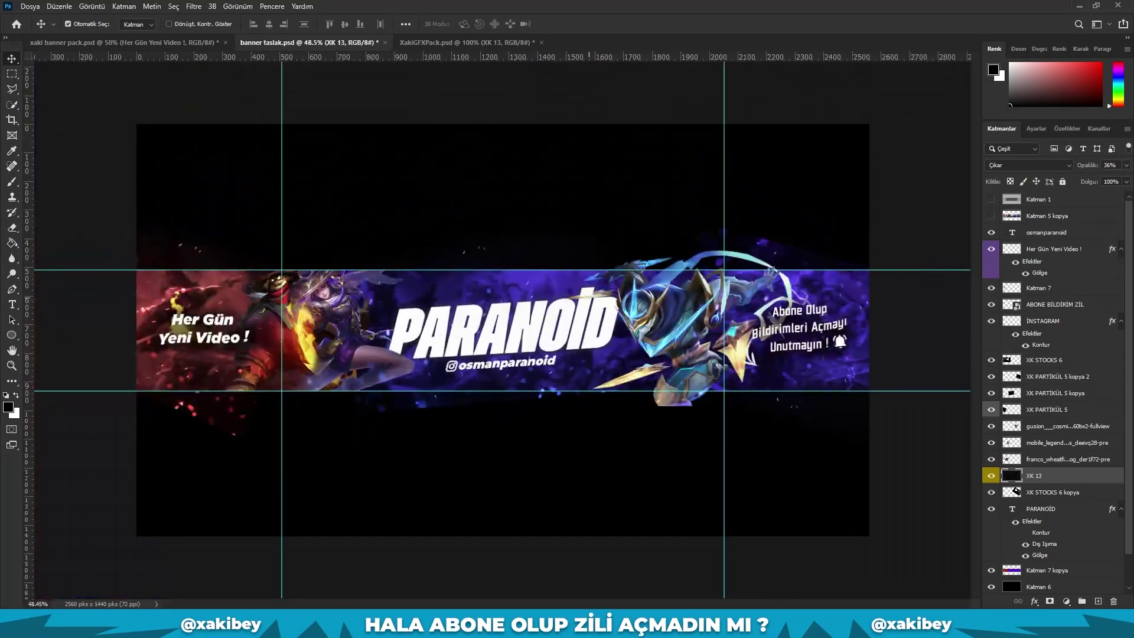
scroll(502, 334, "up", 1)
key("ctrl+v")
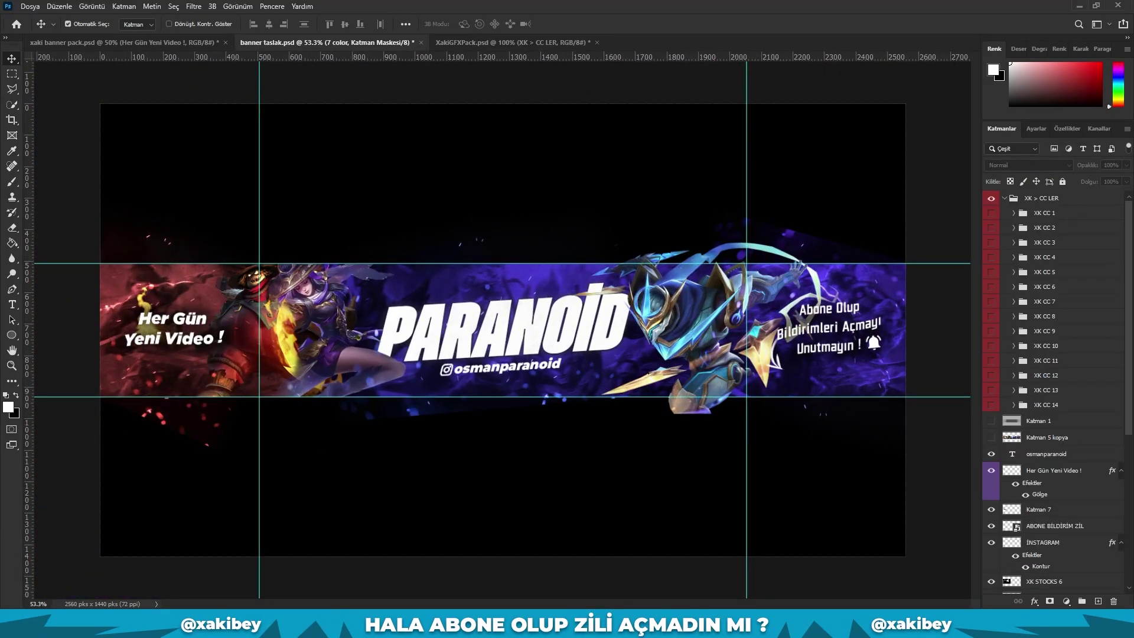
Preview the XK CC 1 grade and delete the unwanted XK CC 2 grade.
left_click(991, 213)
left_click(991, 213)
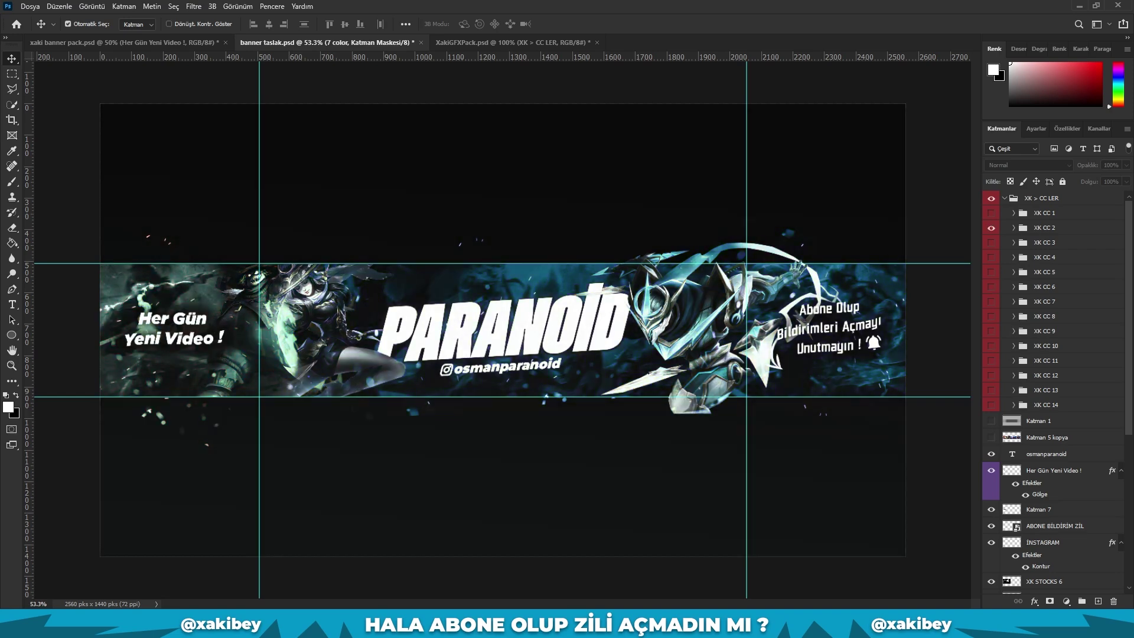
left_click(991, 227)
key("Delete")
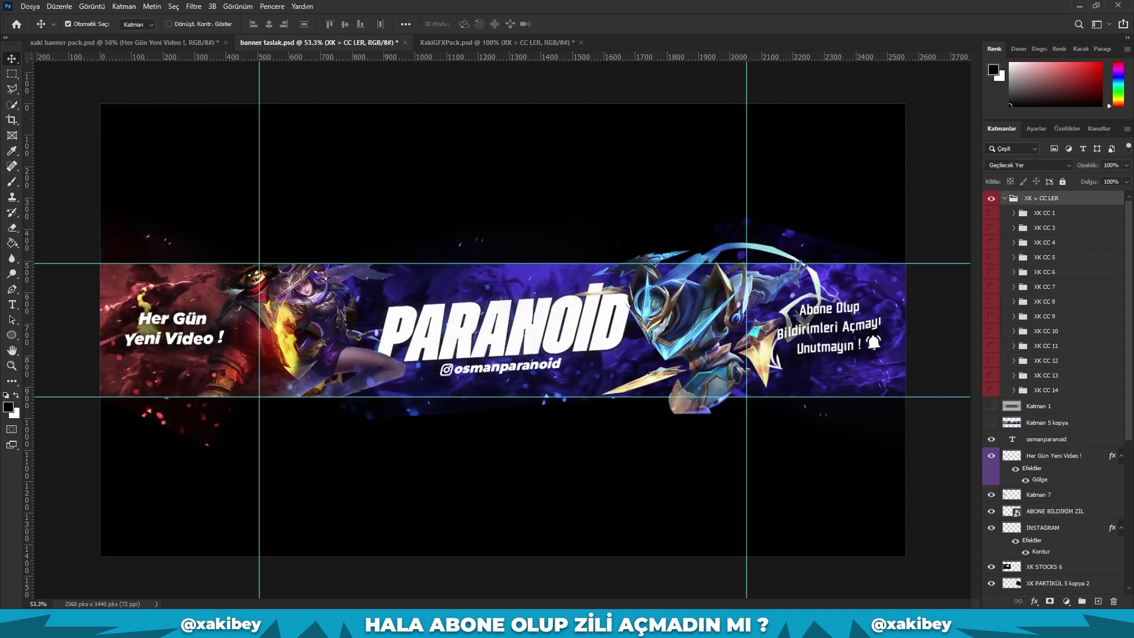
Preview and delete the red XK CC 3 and green XK CC 4 grades.
left_click(991, 227)
left_click(991, 228)
left_click(1042, 227)
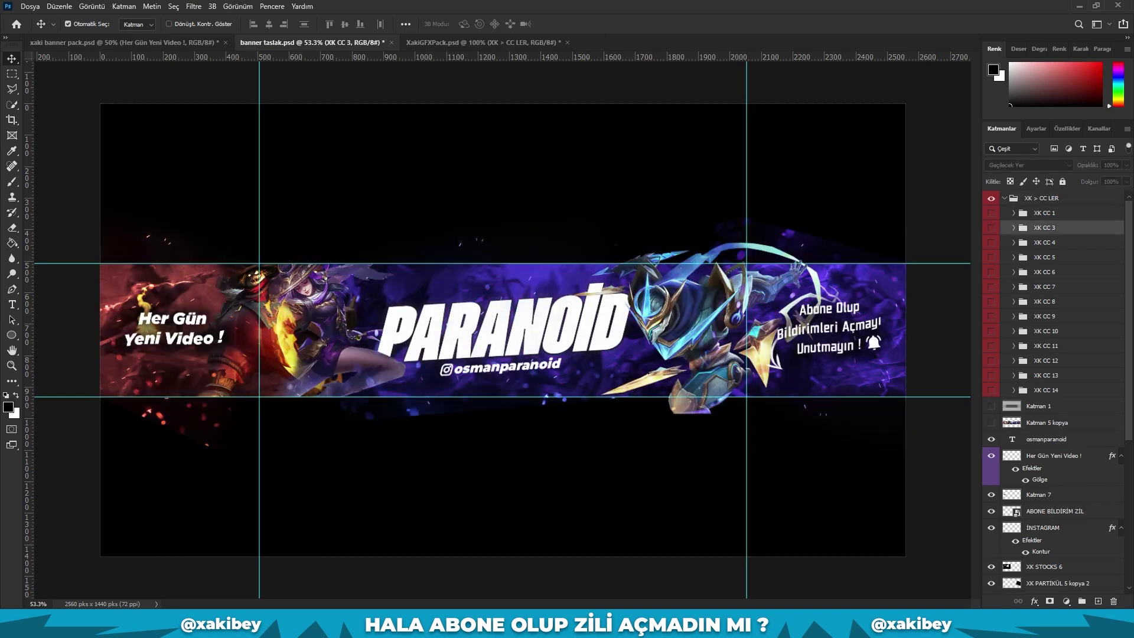
key("Delete")
left_click(991, 227)
left_click(1043, 227)
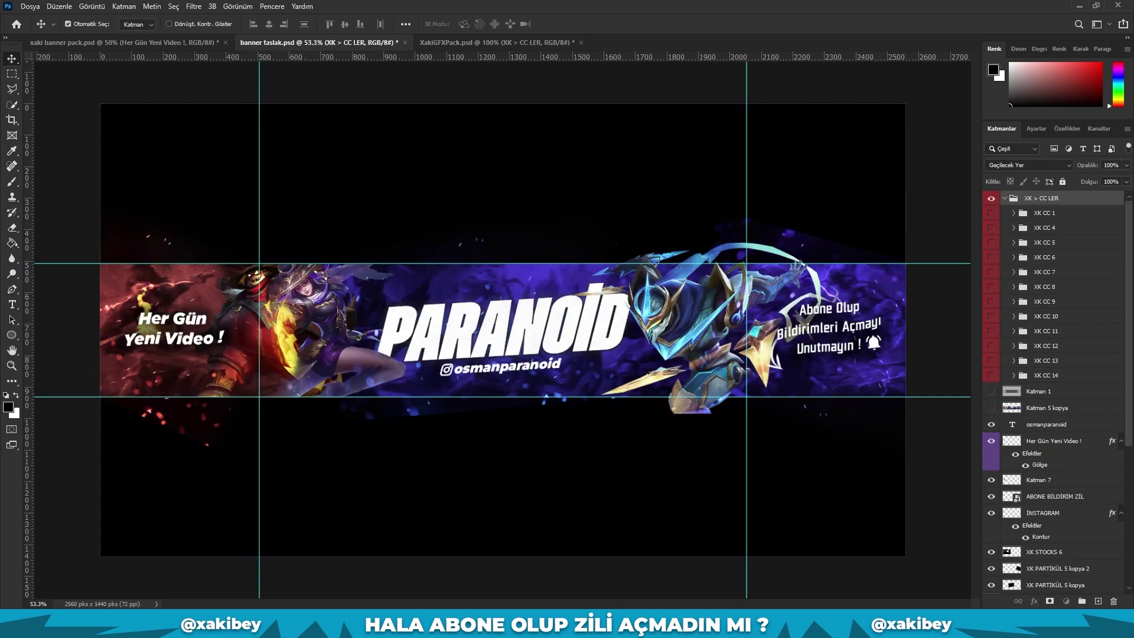
key("Delete")
Compare, then delete, the blue XK CC 5 and golden XK CC 6 grades.
left_click(991, 227)
left_click(991, 228)
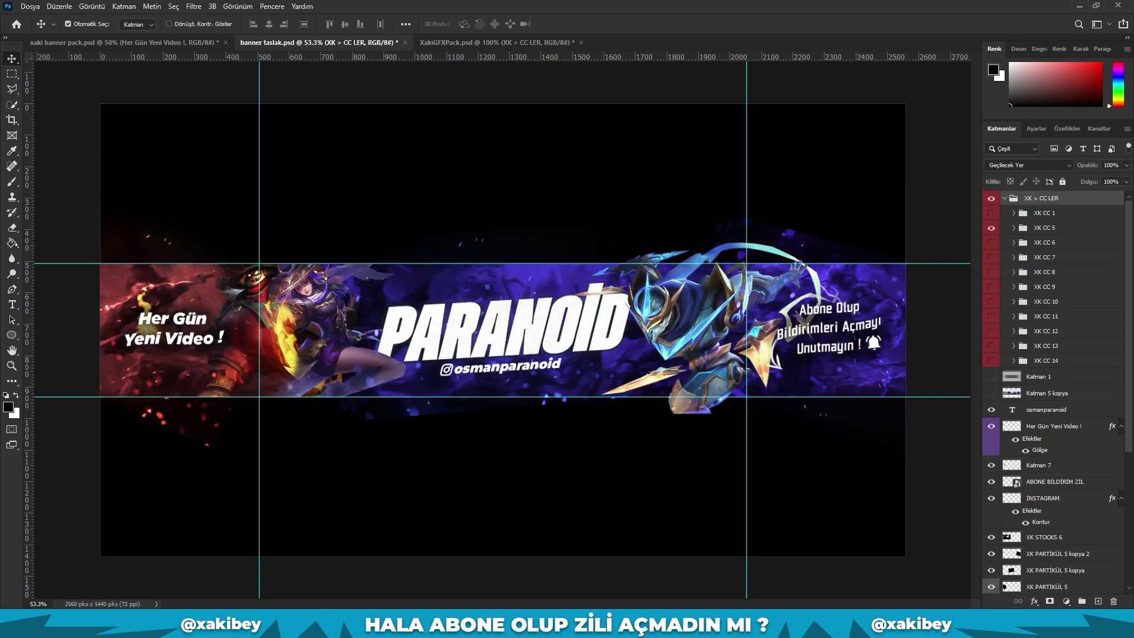
left_click(991, 228)
left_click(1042, 228)
key("Delete")
left_click(991, 228)
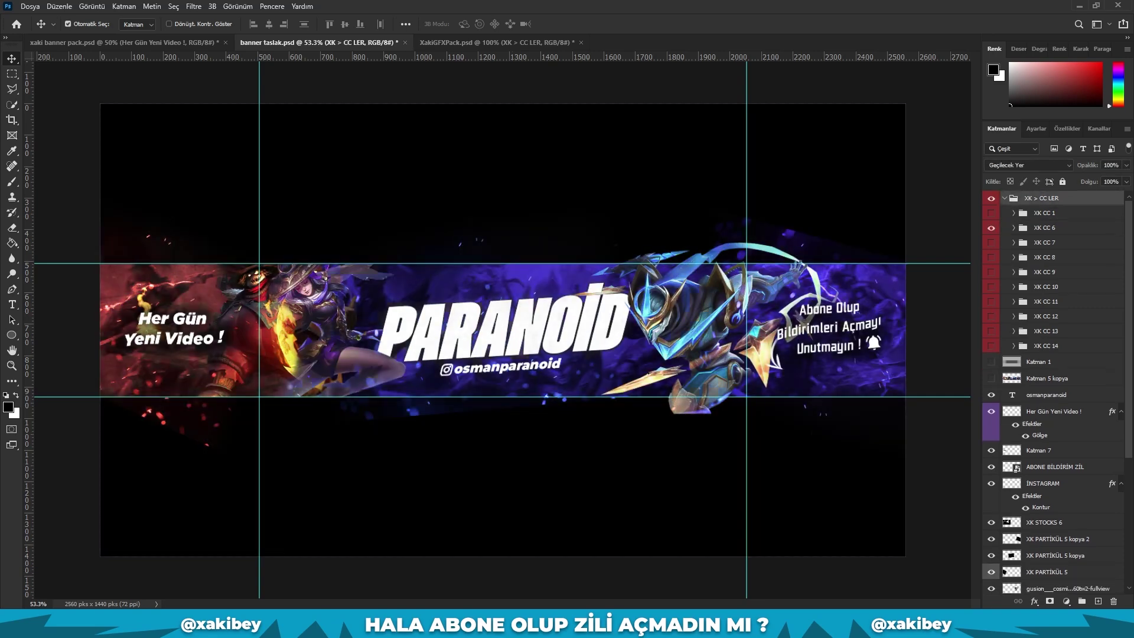
left_click(991, 227)
left_click(1042, 227)
key("Delete")
Preview and delete the XK CC 7 and XK CC 8 grades.
left_click(991, 227)
left_click(1042, 228)
key("Delete")
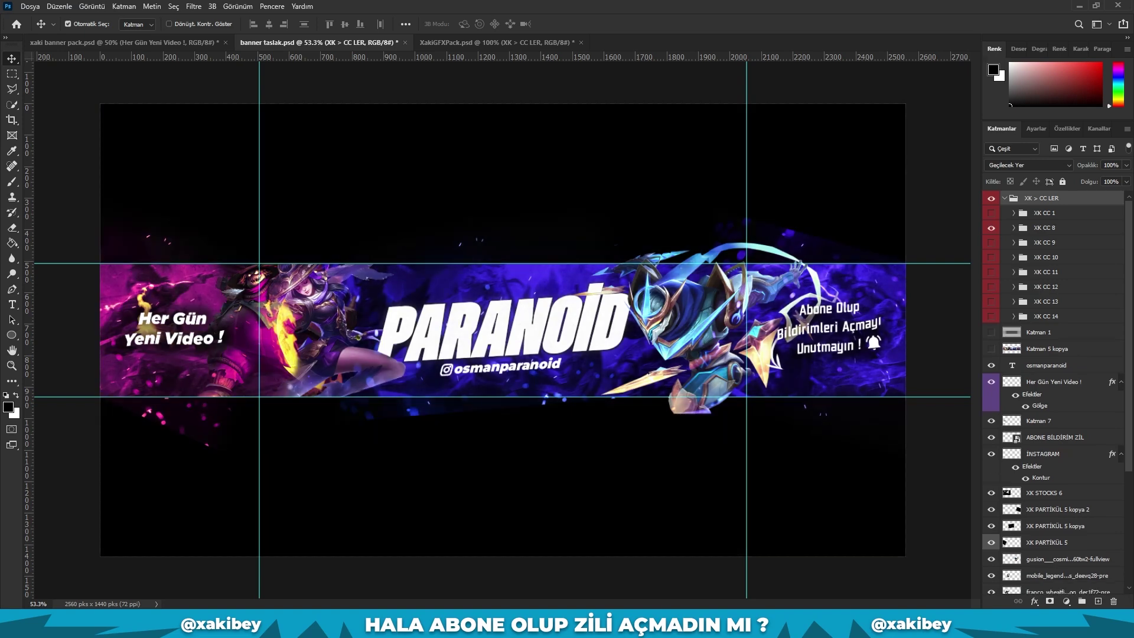
left_click(991, 227)
left_click(1042, 227)
key("Delete")
Compare the banner with the XK CC 9 and darker XK CC 10 grades.
left_click(991, 227)
left_click(991, 227)
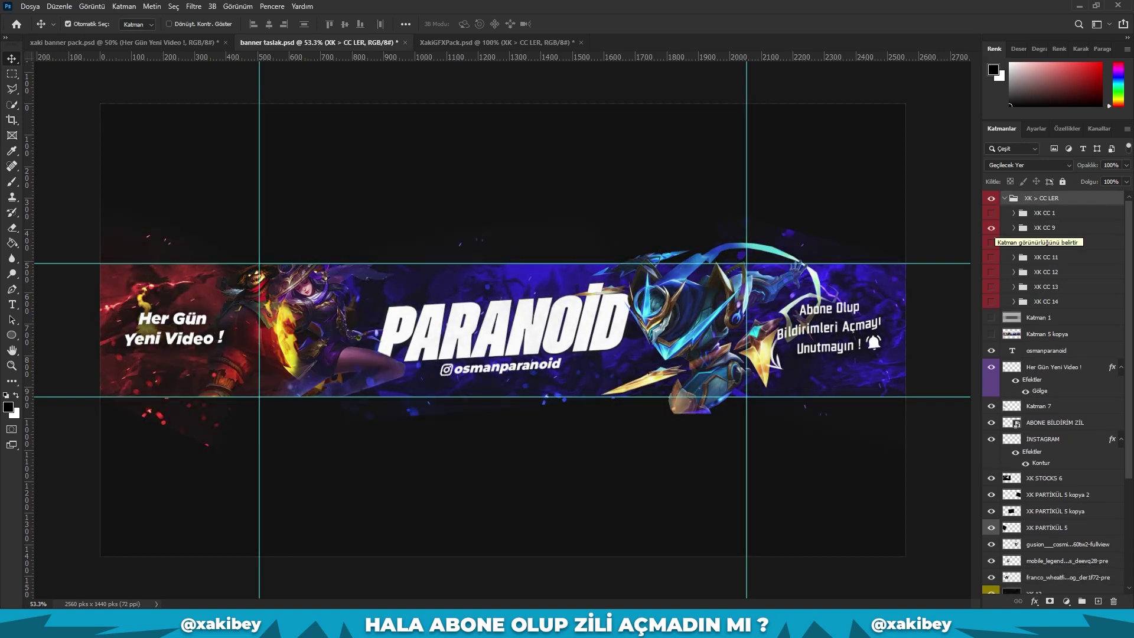
left_click(991, 228)
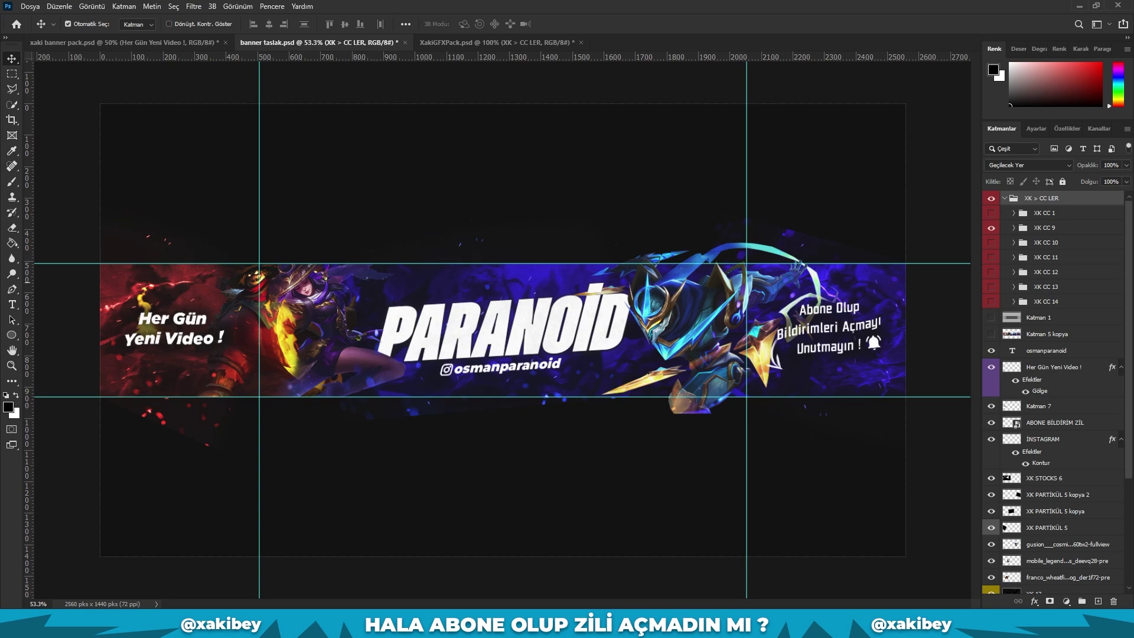
left_click(991, 227)
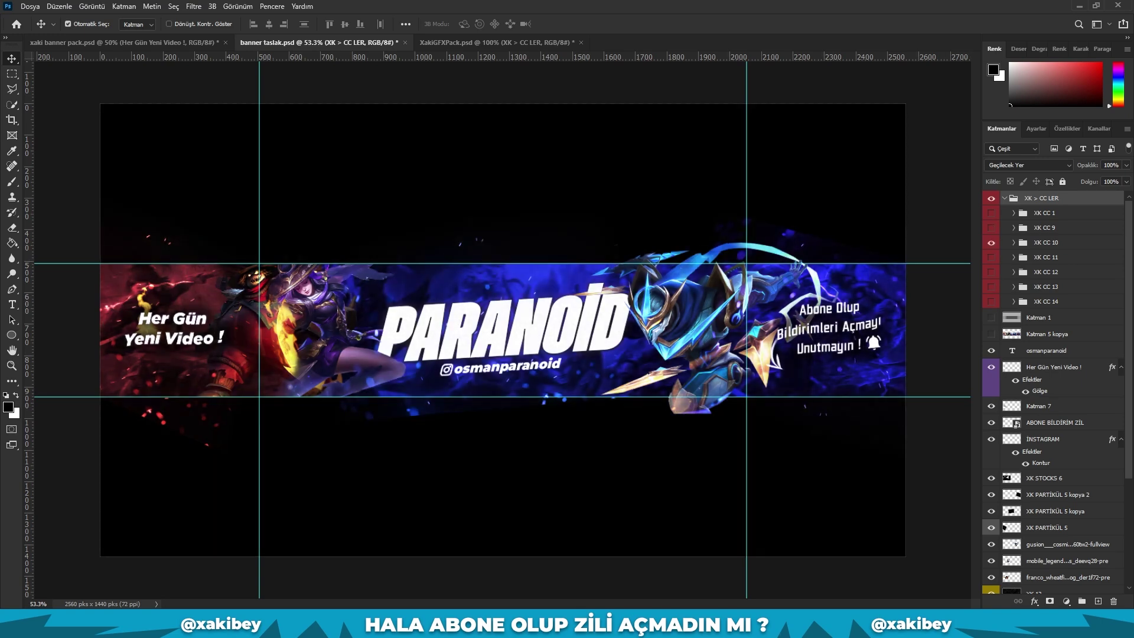
left_click(991, 242)
left_click(991, 242)
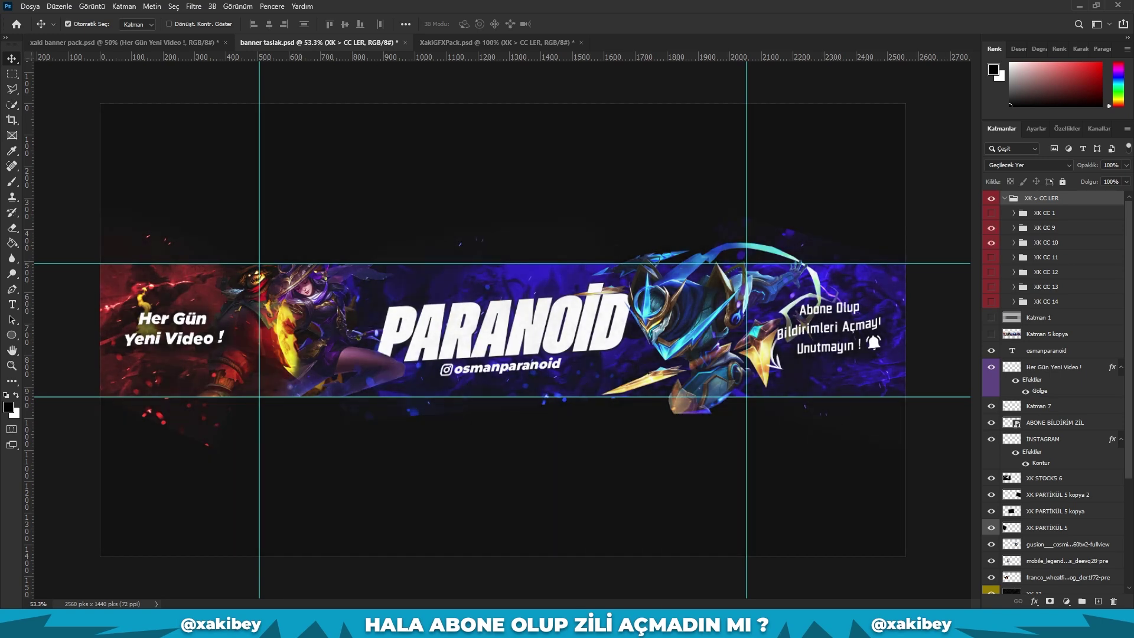
left_click(991, 242)
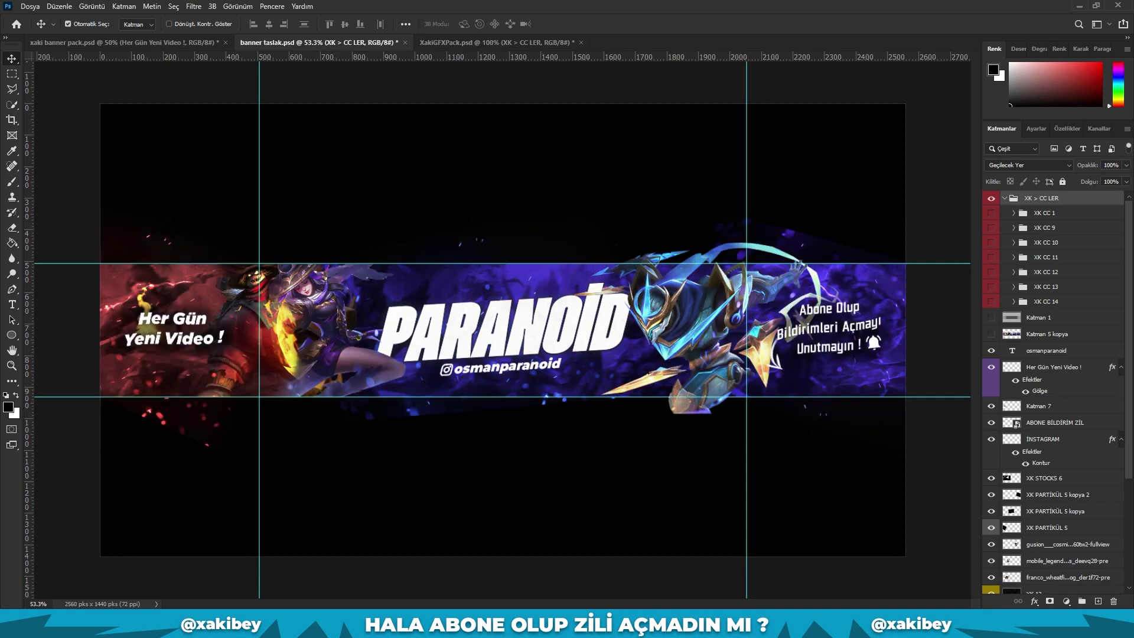
Preview the XK CC 11 and 12 grades and delete the red XK CC 13.
left_click(991, 257)
left_click(991, 272)
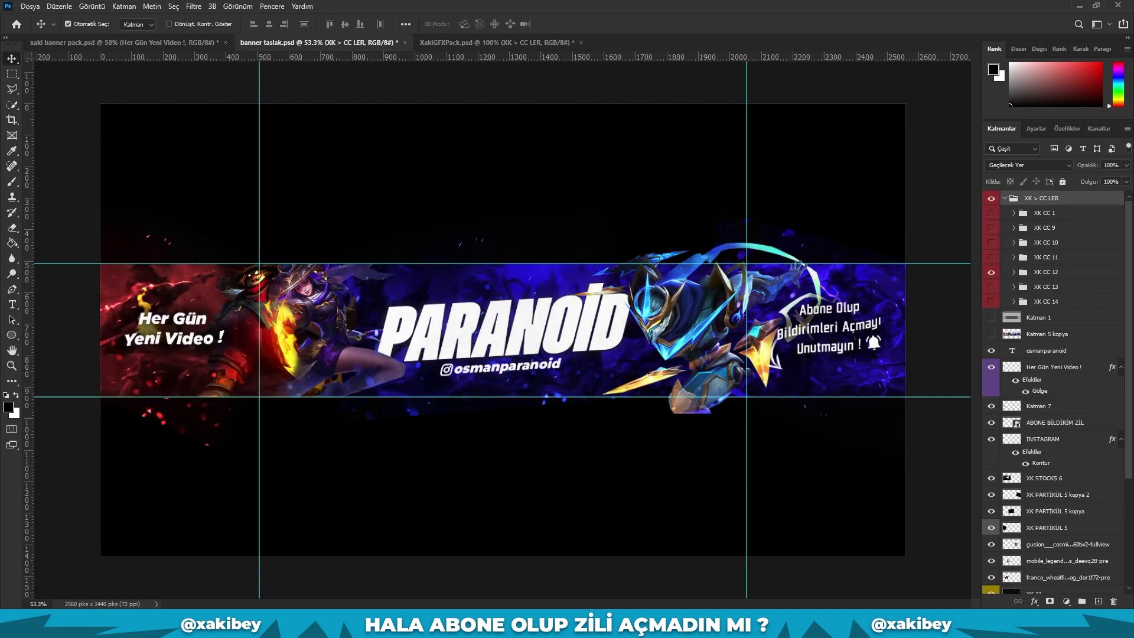
left_click(991, 271)
left_click(991, 286)
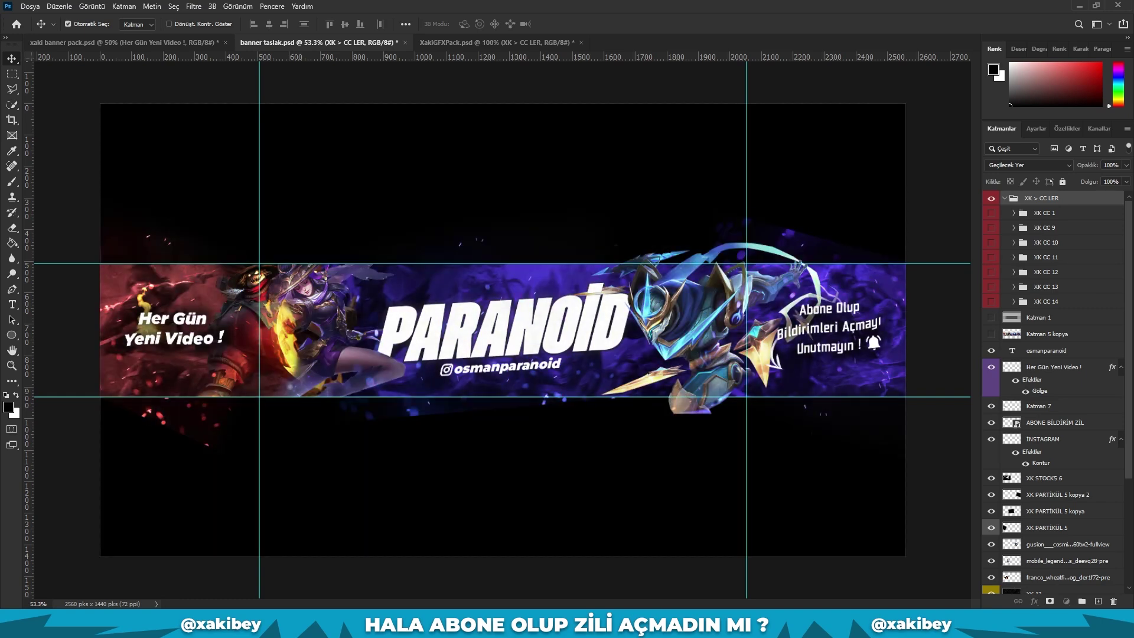
left_click(1045, 287)
key("Delete")
Preview and delete the XK CC 14 and XK CC 1 grades.
left_click(991, 286)
left_click(1045, 287)
key("Delete")
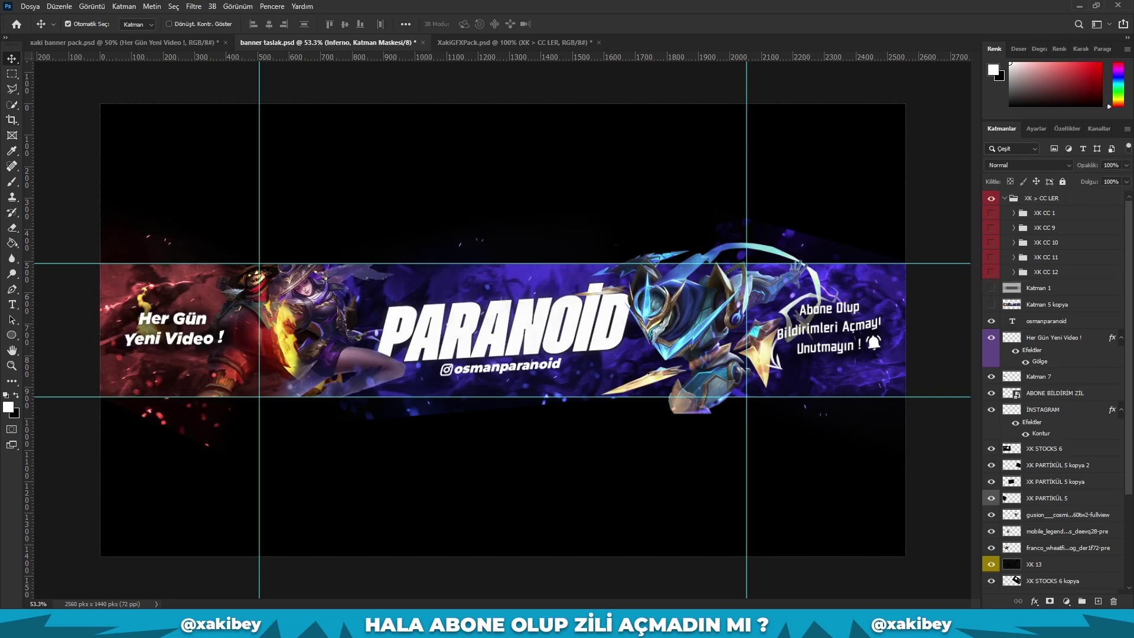
left_click(991, 213)
left_click(1046, 213)
key("Delete")
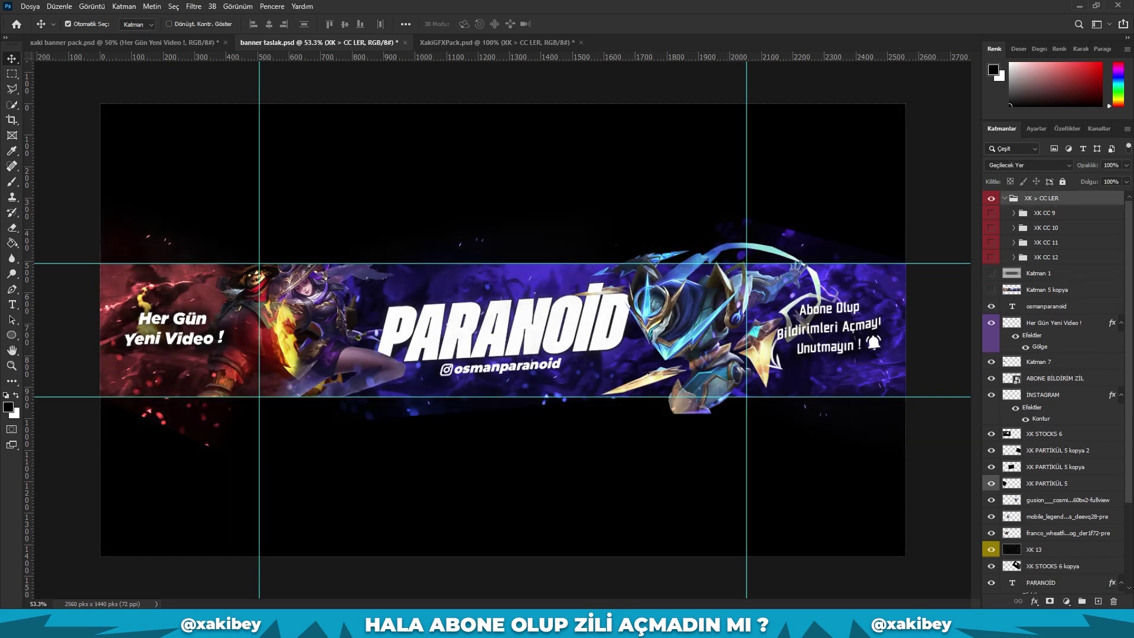
Turn XK CC 9 and 10 back on, then collapse and lock the colour-grading group.
left_click(991, 213)
left_click(991, 227)
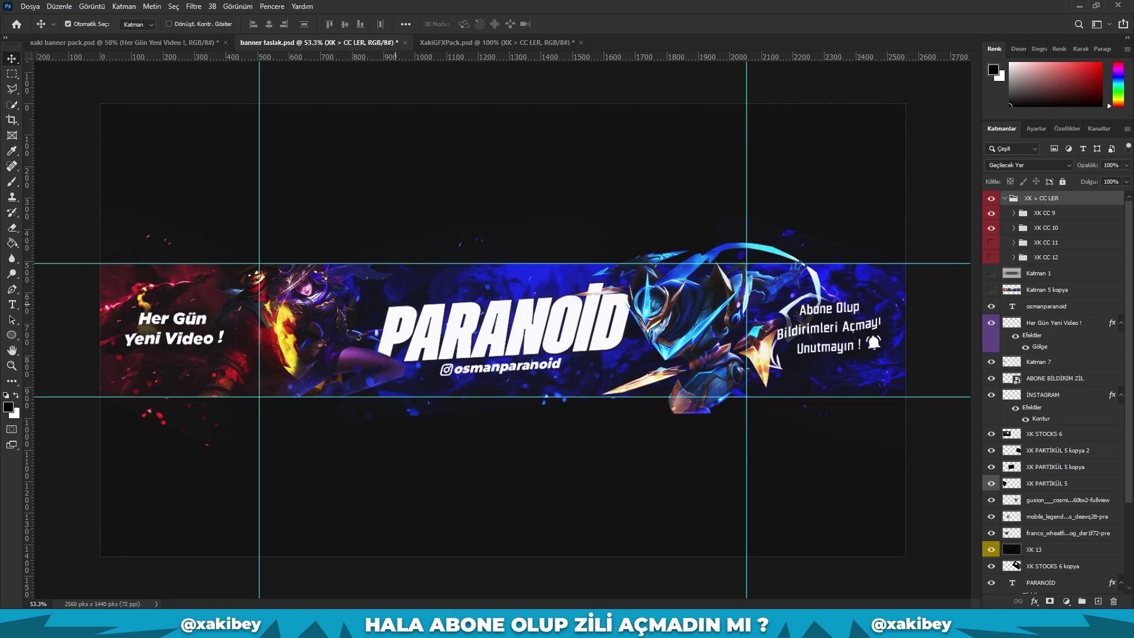
left_click(1045, 227)
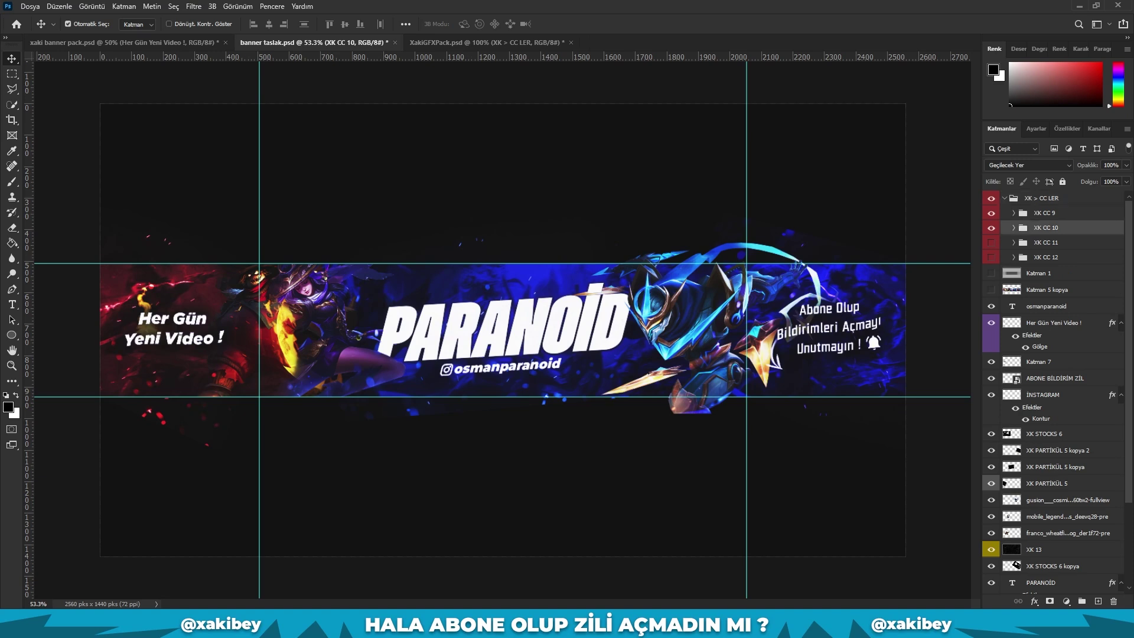
left_click(1045, 212)
left_click(1004, 198)
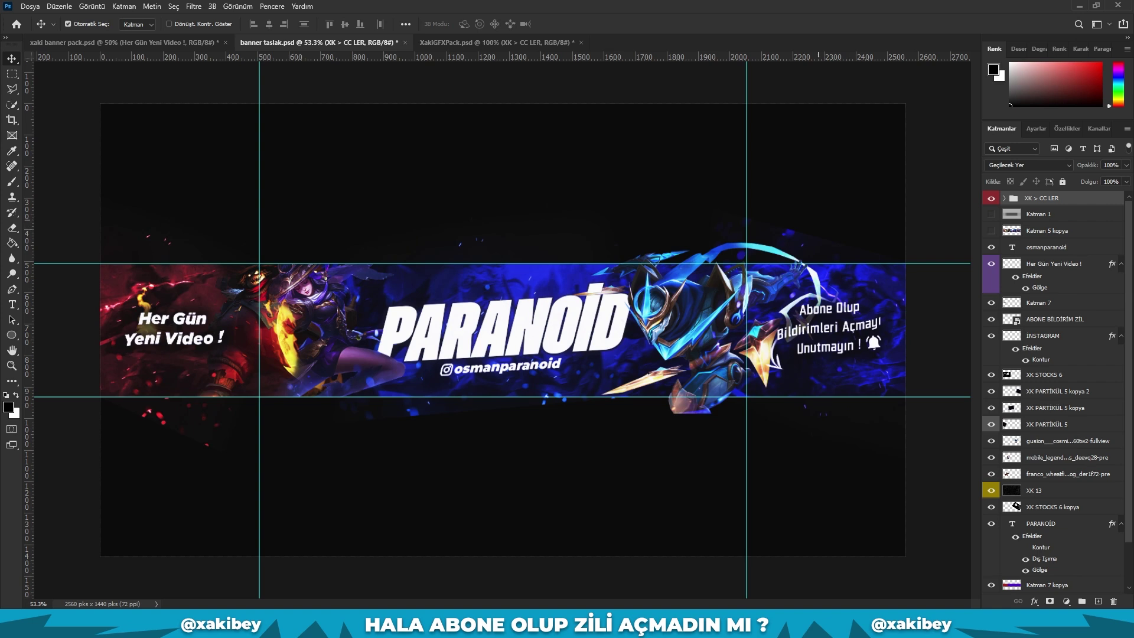
key("ctrl+slash")
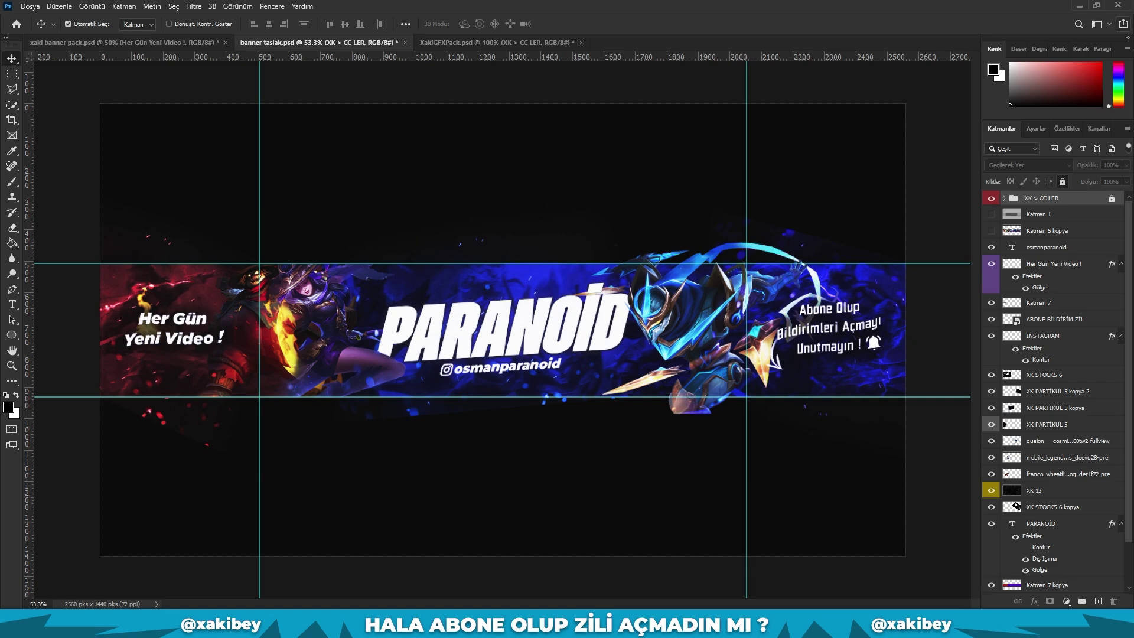
left_click(1123, 23)
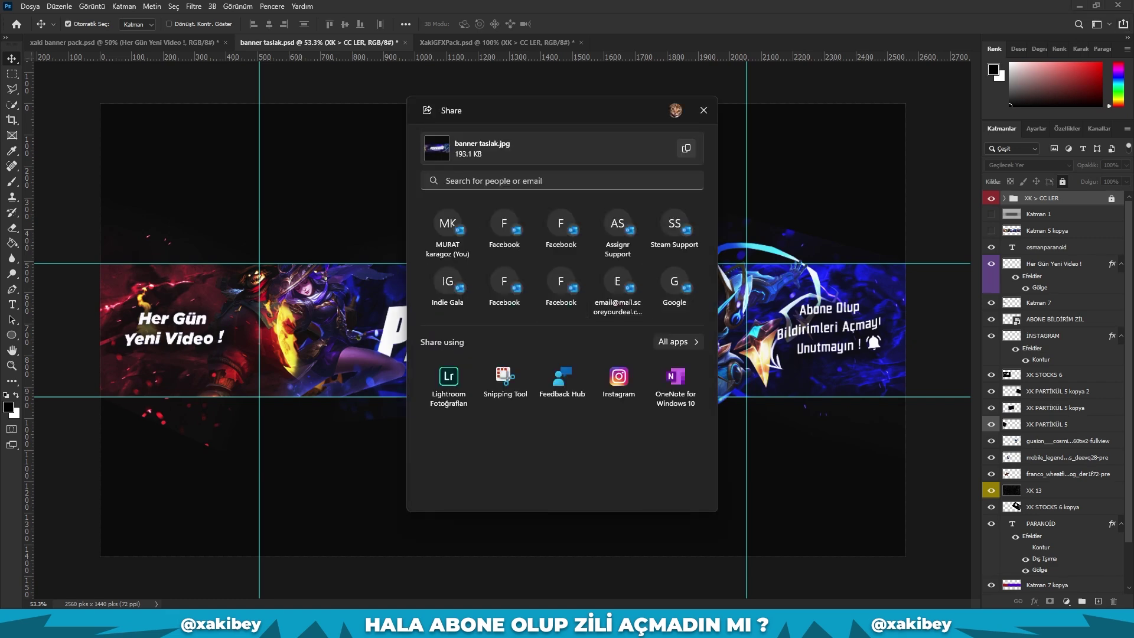
left_click(505, 378)
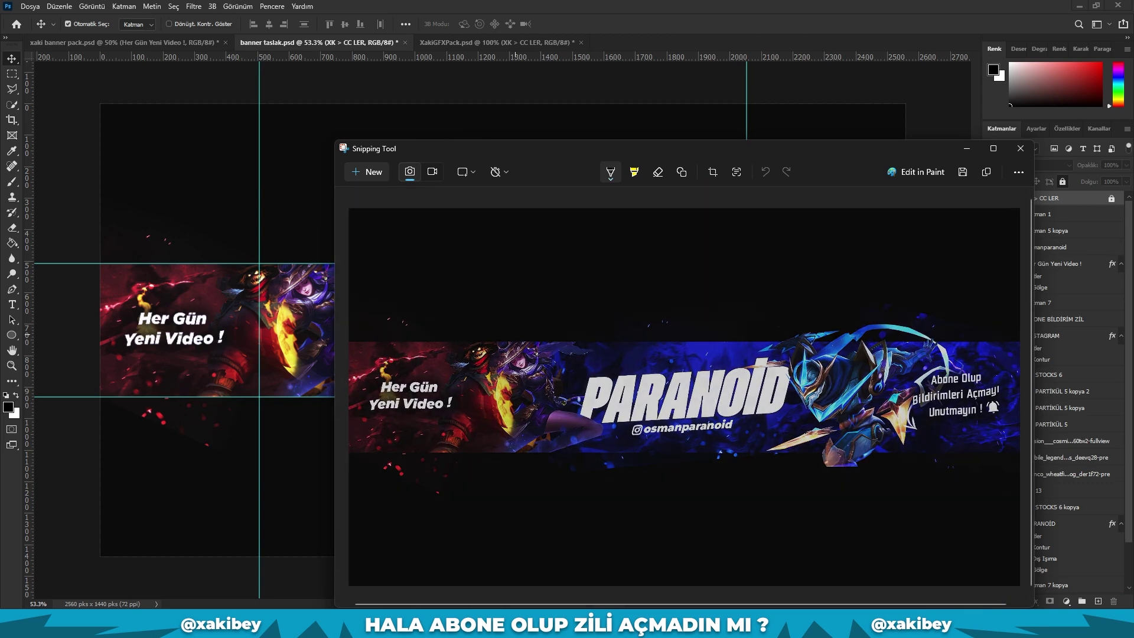
left_click(1020, 148)
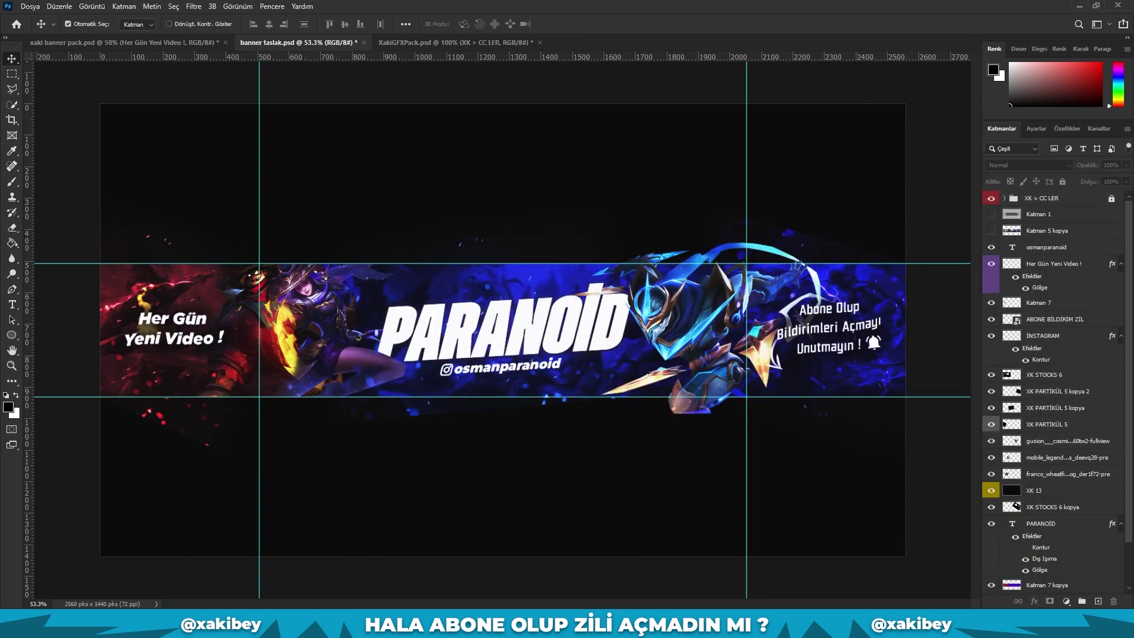
Paste the captured banner as a layer and add a white-filled layer beneath it.
key("ctrl+v")
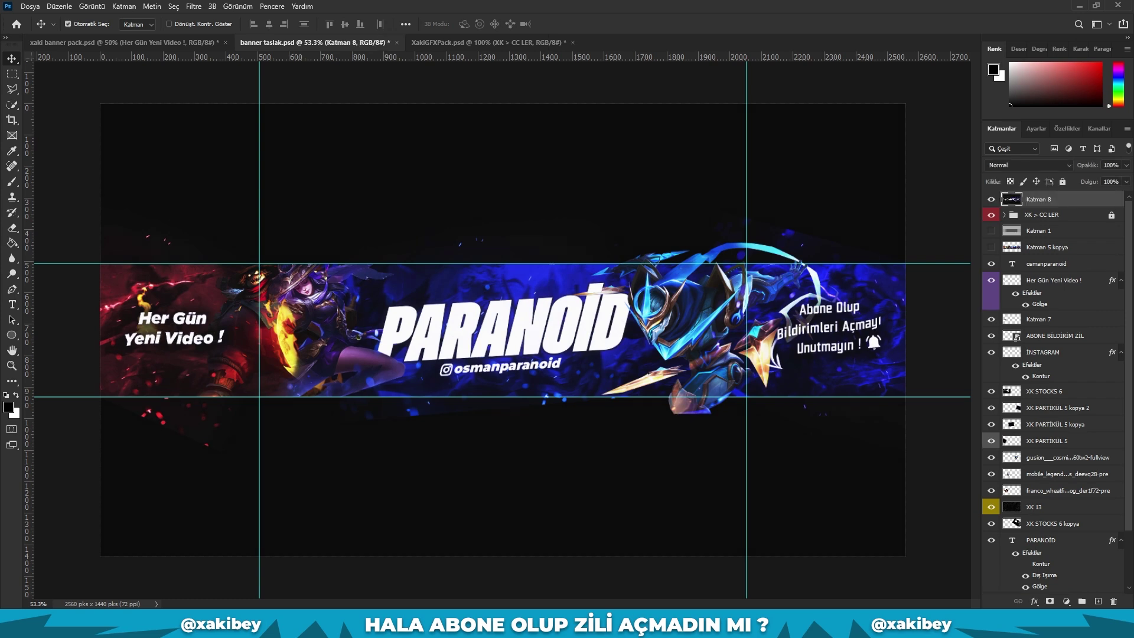
key("ctrl+shift+alt+n")
key("x")
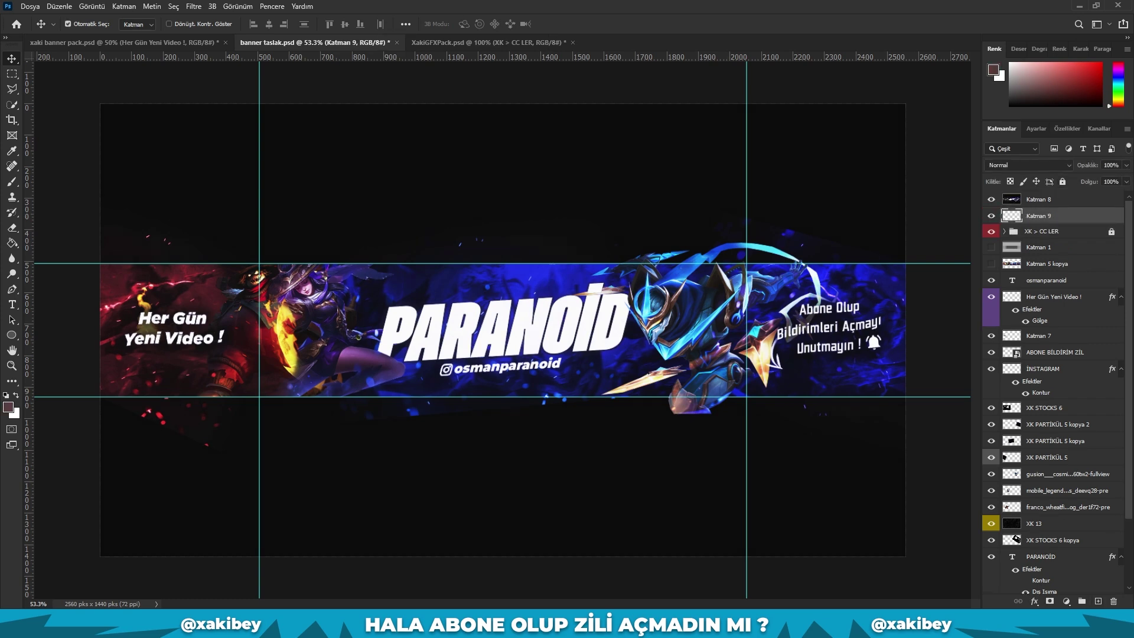
key("g")
key("alt+BackSpace")
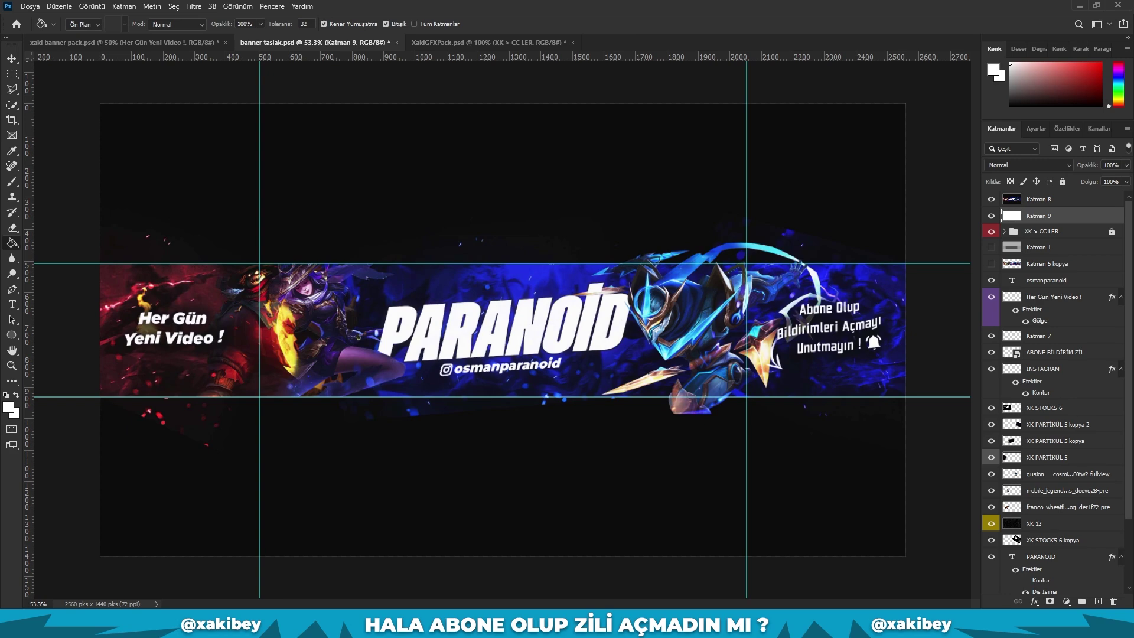
left_click(991, 199)
left_click(1038, 199)
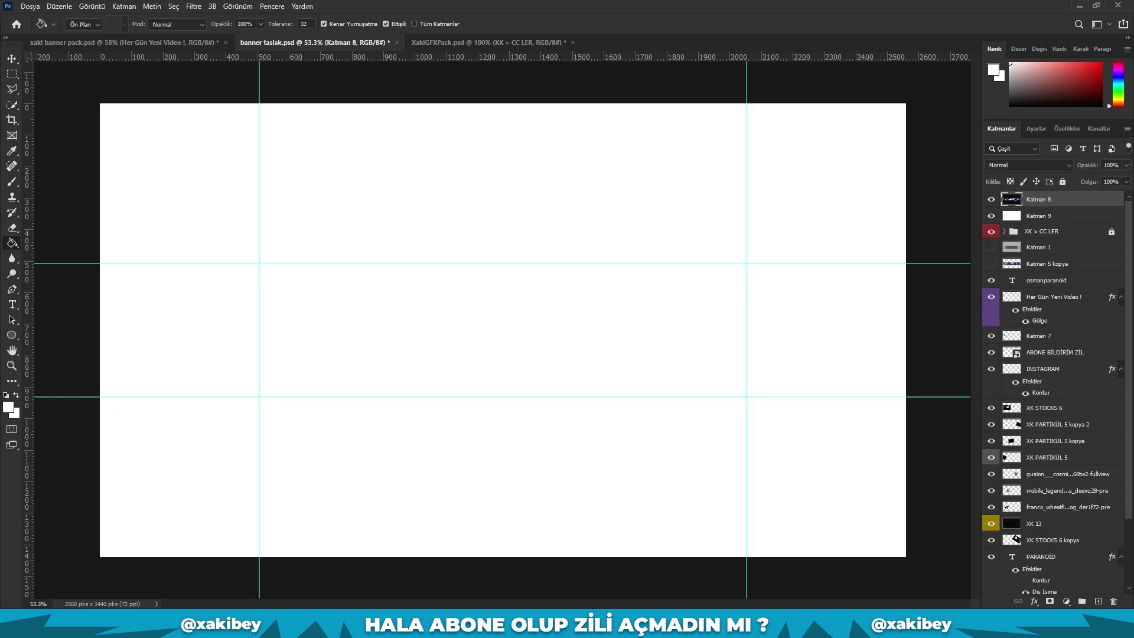
left_click(991, 199)
Turn the top and bottom bands white, then duplicate the banner layer.
key("m")
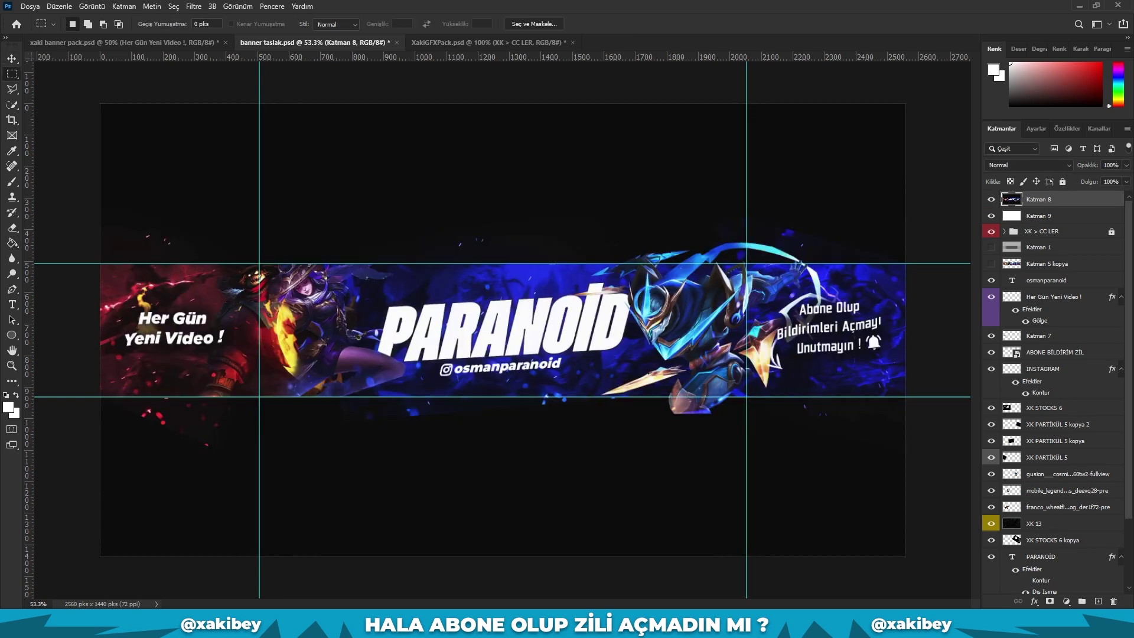
left_click_drag(100, 104, 905, 263)
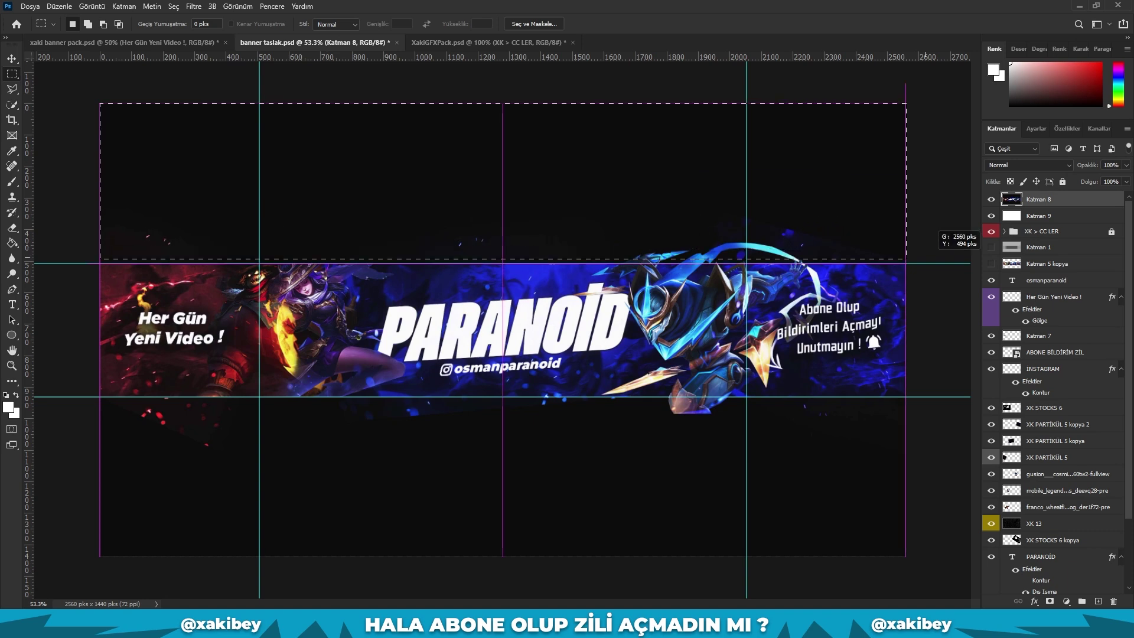
key("Delete")
left_click_drag(906, 557, 100, 397)
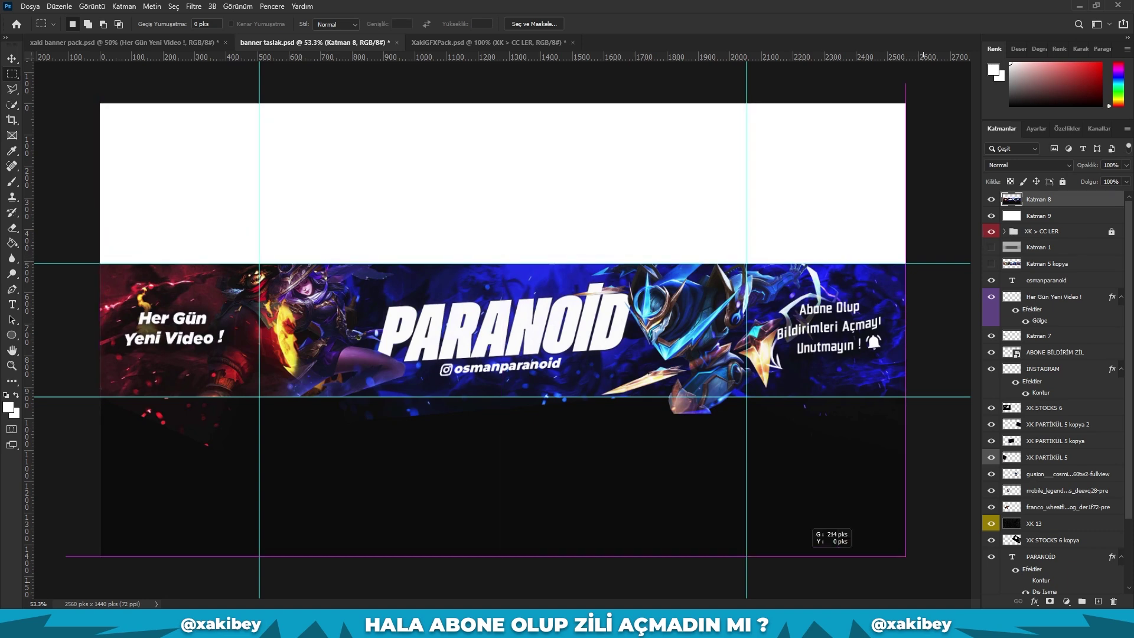
key("Delete")
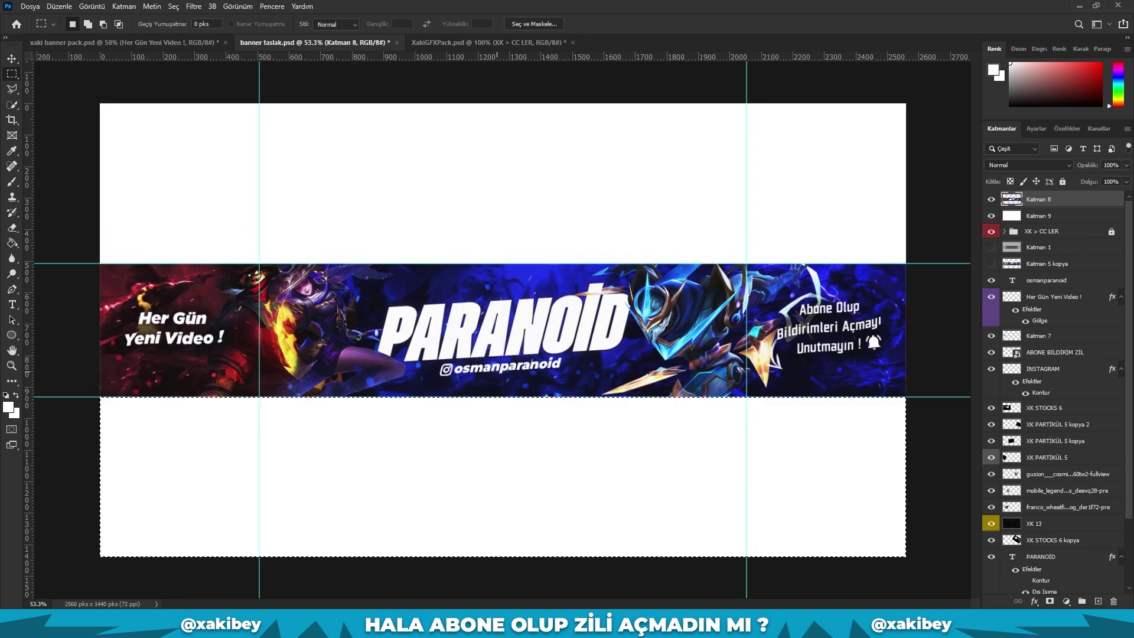
key("ctrl+d")
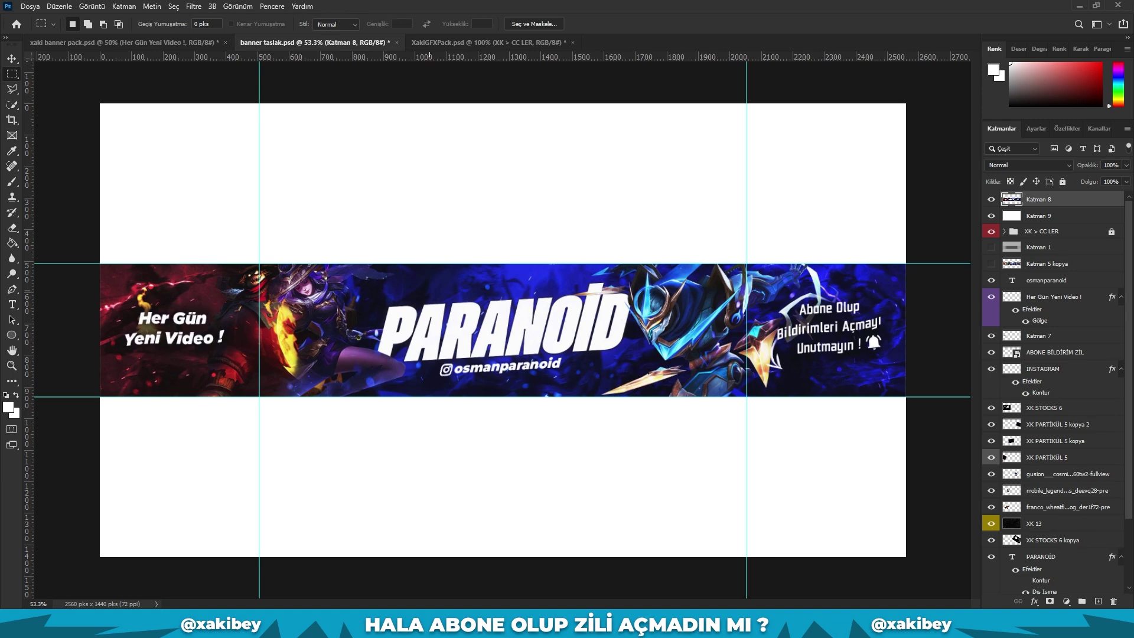
key("ctrl+j")
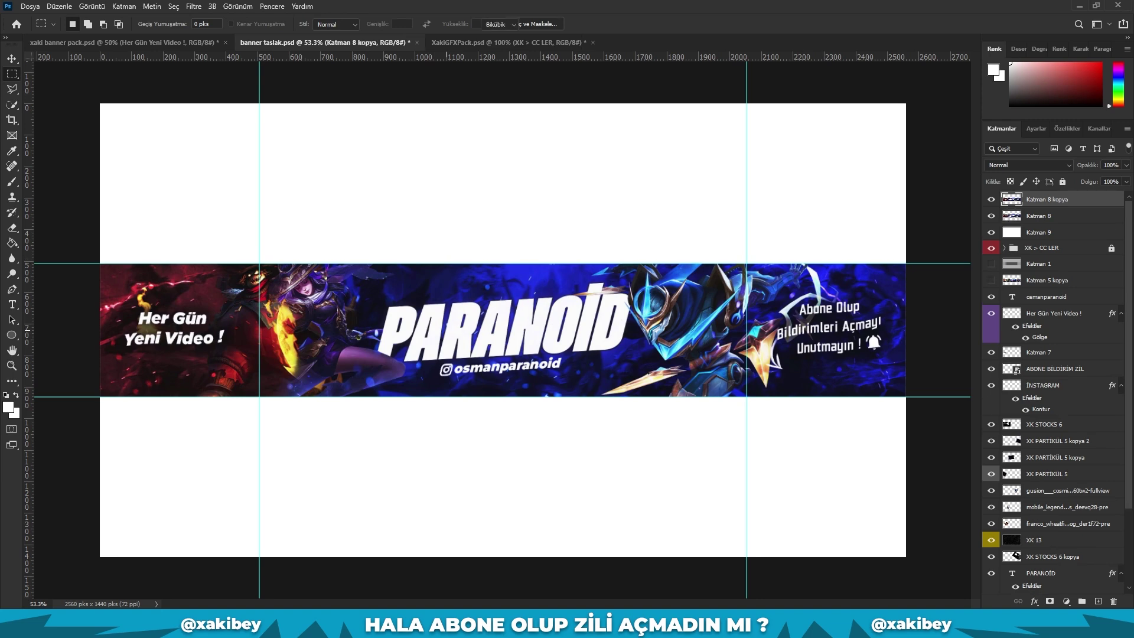
Move the banner duplicate up and enlarge it to cover the top band.
key("ctrl+t")
left_click_drag(573, 307, 575, 144)
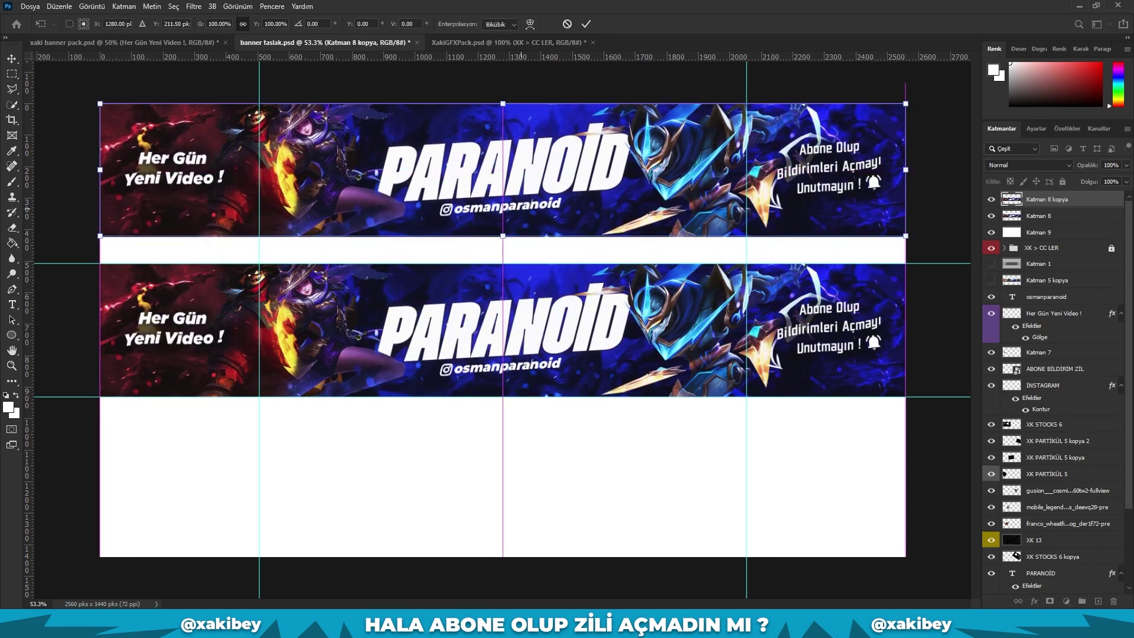
left_click_drag(502, 263, 517, 233)
key("Return")
key("m")
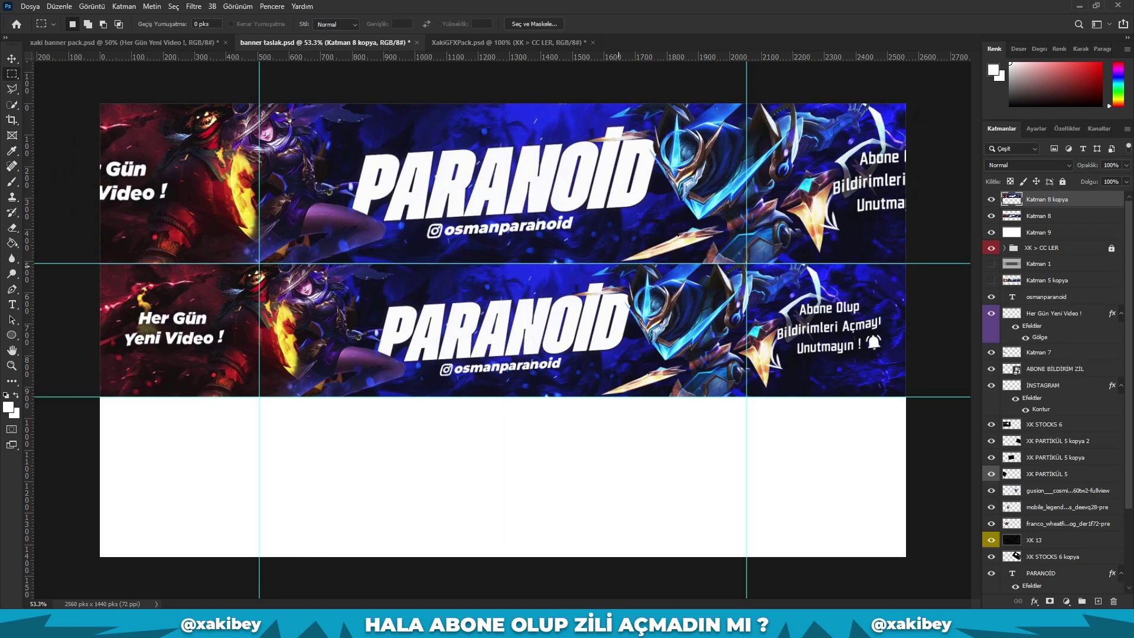
Duplicate the copy, flip it vertically and horizontally, and move it into the bottom band.
key("ctrl+j")
key("ctrl+t")
right_click(544, 201)
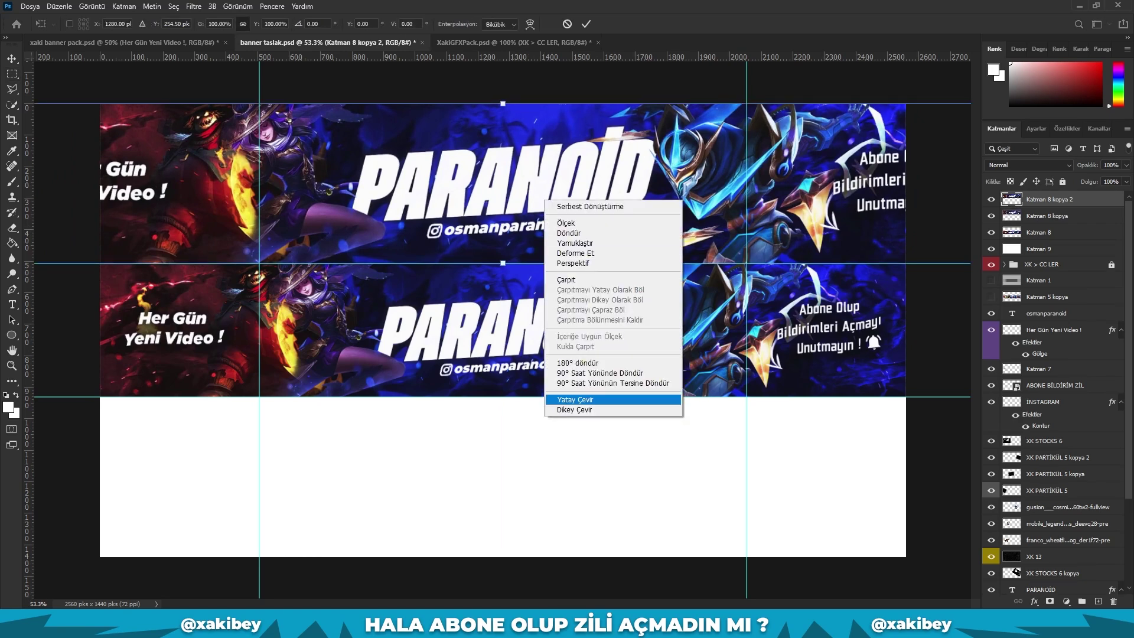
left_click(574, 409)
right_click(533, 187)
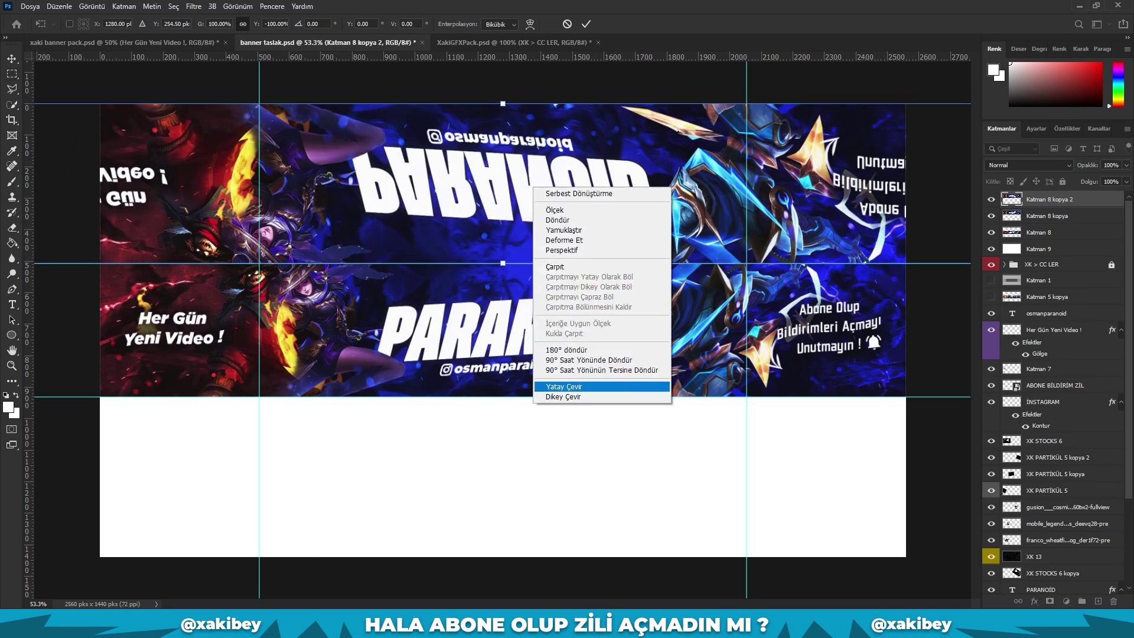
left_click(573, 386)
mouse_move(542, 140)
left_mouse_down()
mouse_move(542, 450)
mouse_move(568, 434)
left_mouse_up()
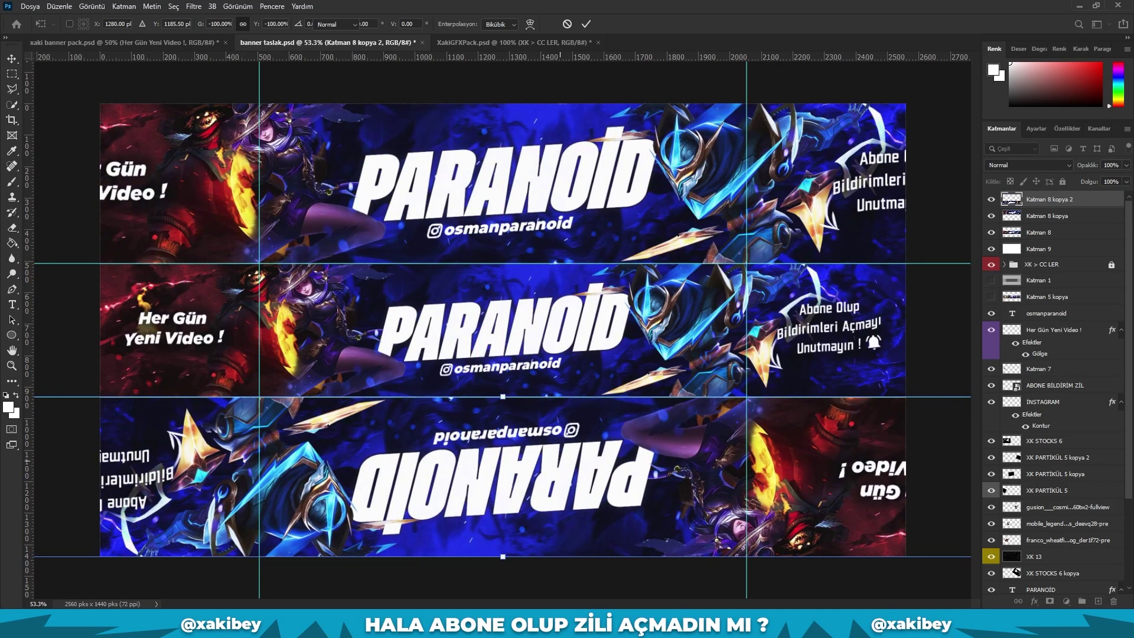
key("Return")
Merge the two copies into one layer beneath the banner, and add a new empty layer.
left_click(1045, 216, "ctrl")
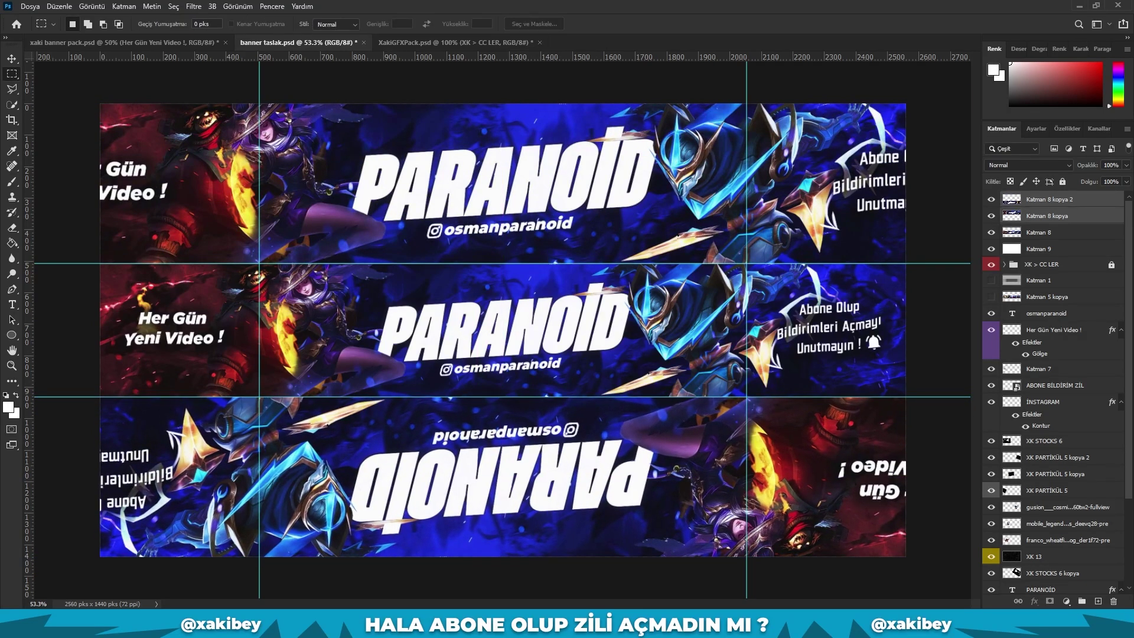
key("ctrl+e")
key("ctrl+bracketleft")
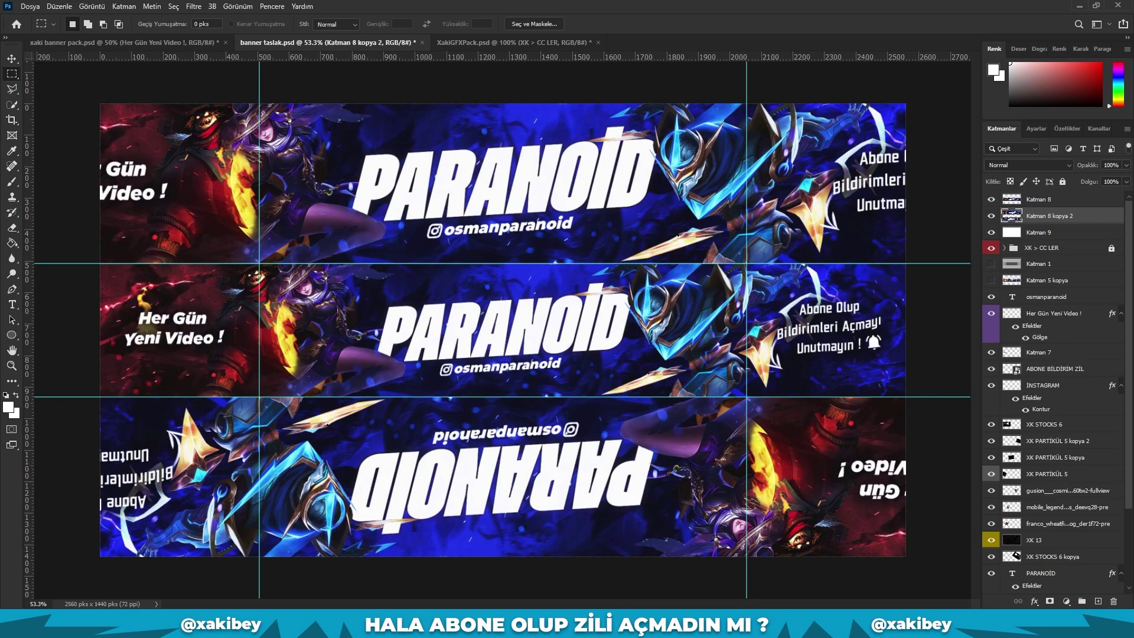
left_click(1098, 601)
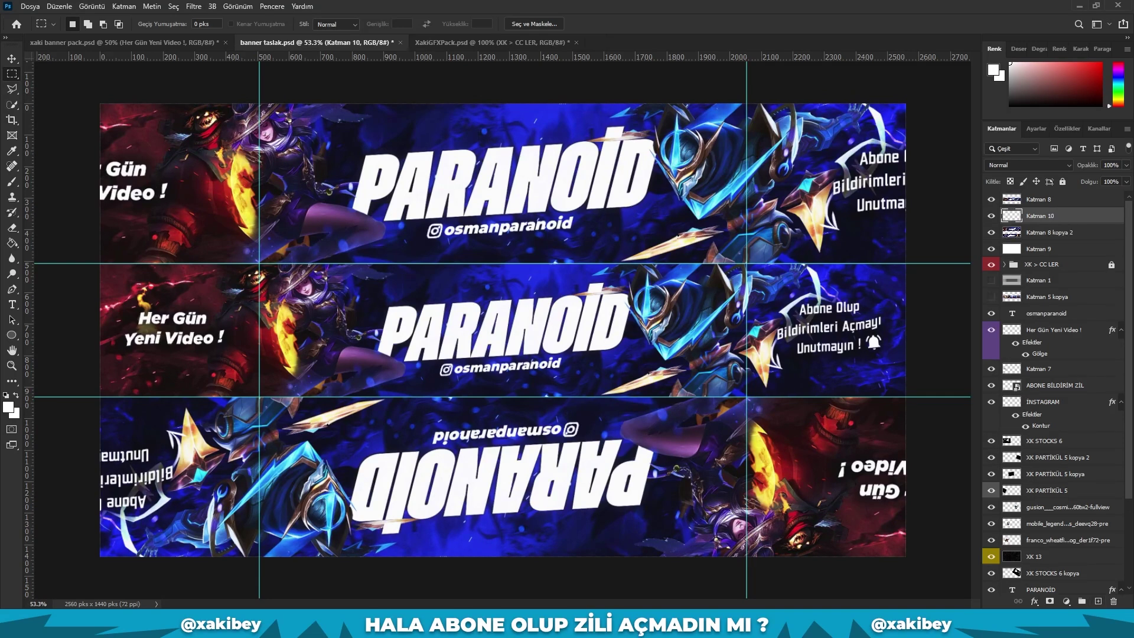
Fill the new layer with black and set its opacity to 50%.
key("d")
key("g")
left_click(472, 178)
type("67")
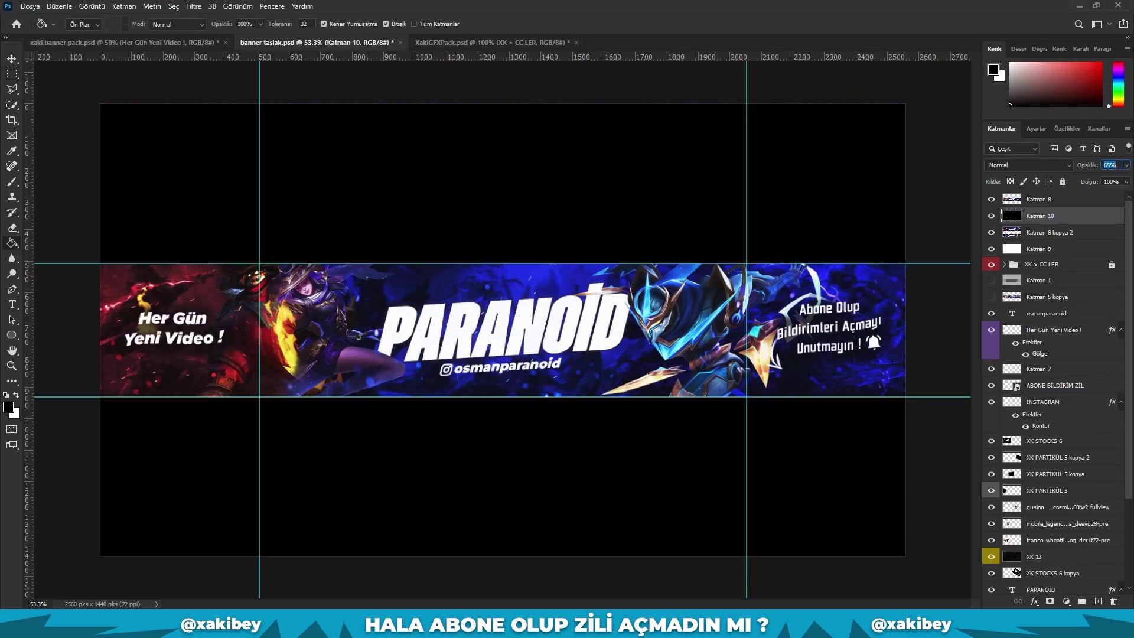
key("Return")
type("50")
key("Return")
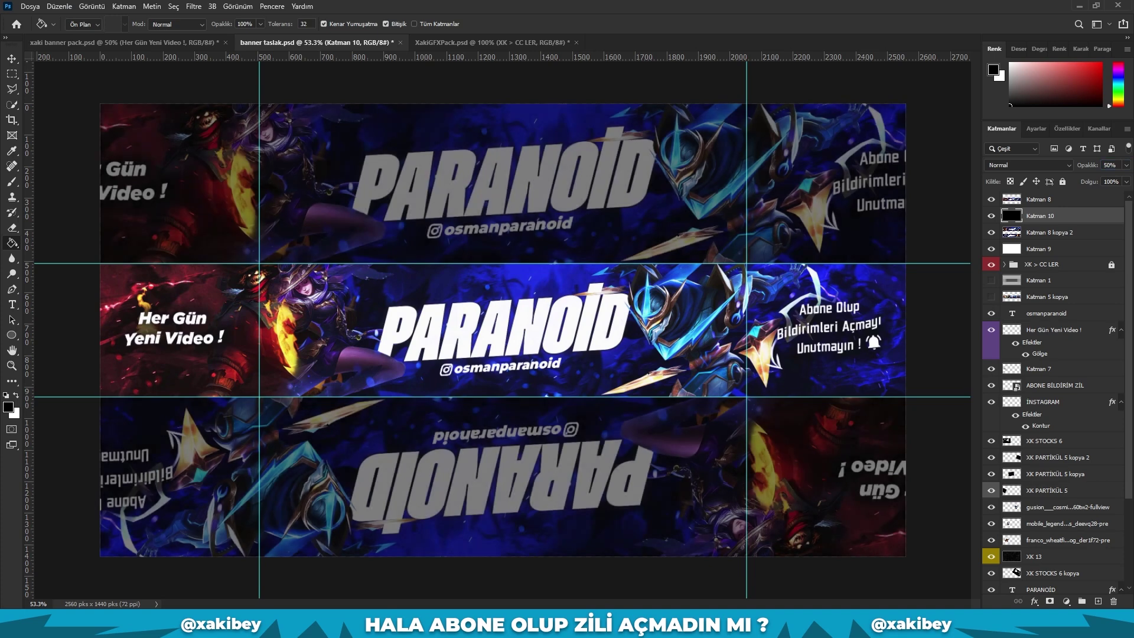
Apply an 8.4-pixel Gaussian Blur to the mirrored copies layer and hide the guides.
key("alt+bracketleft")
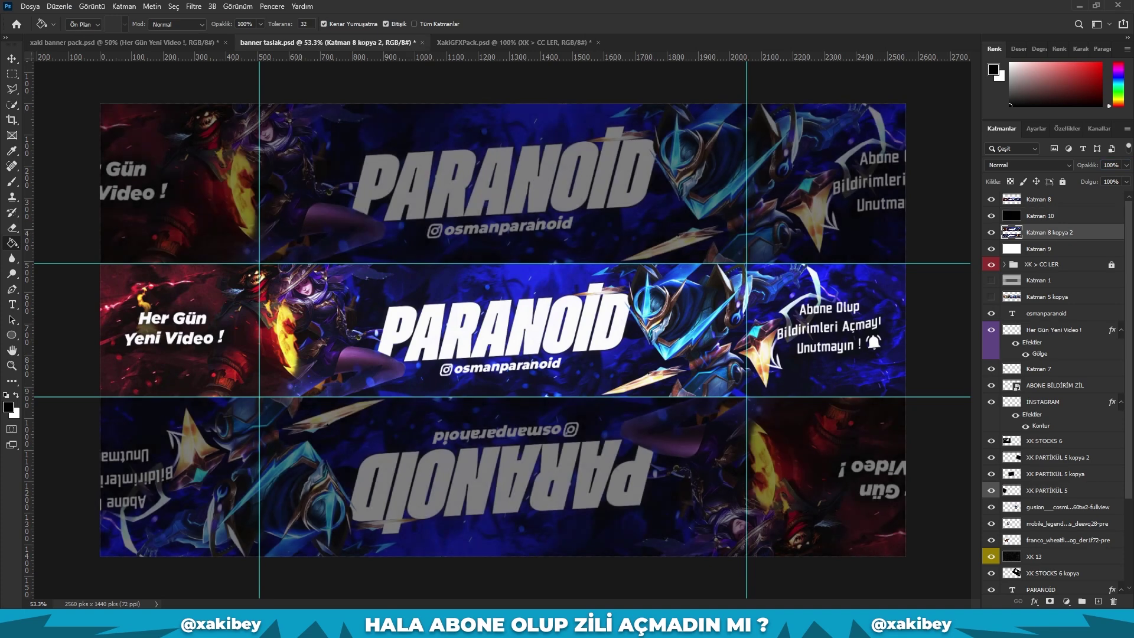
left_click(194, 6)
mouse_move(214, 139)
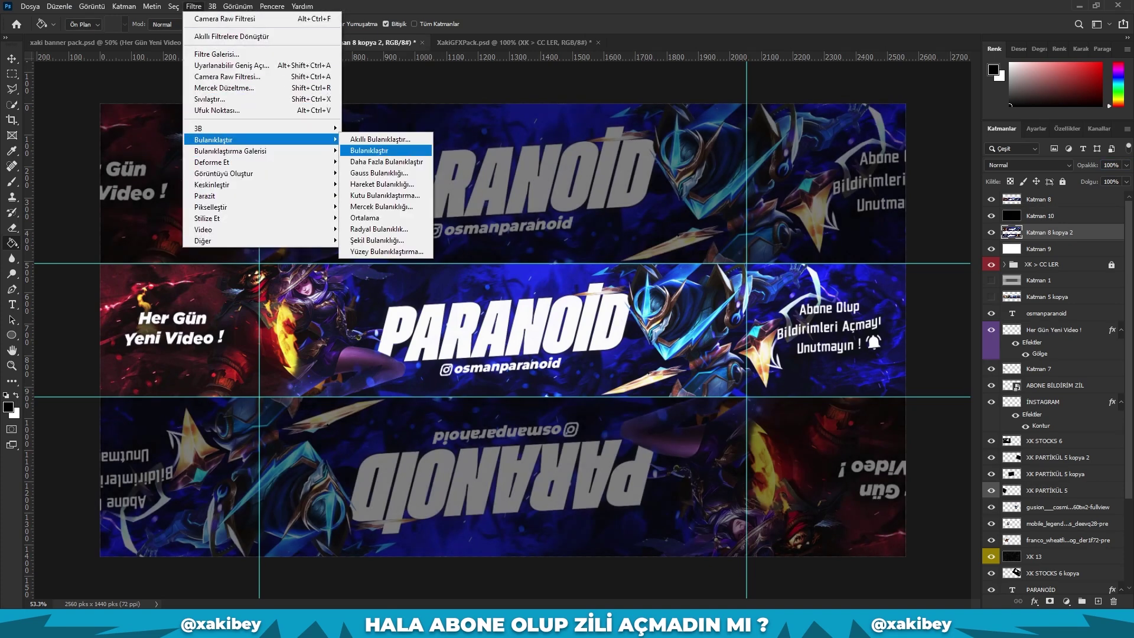
left_click(378, 172)
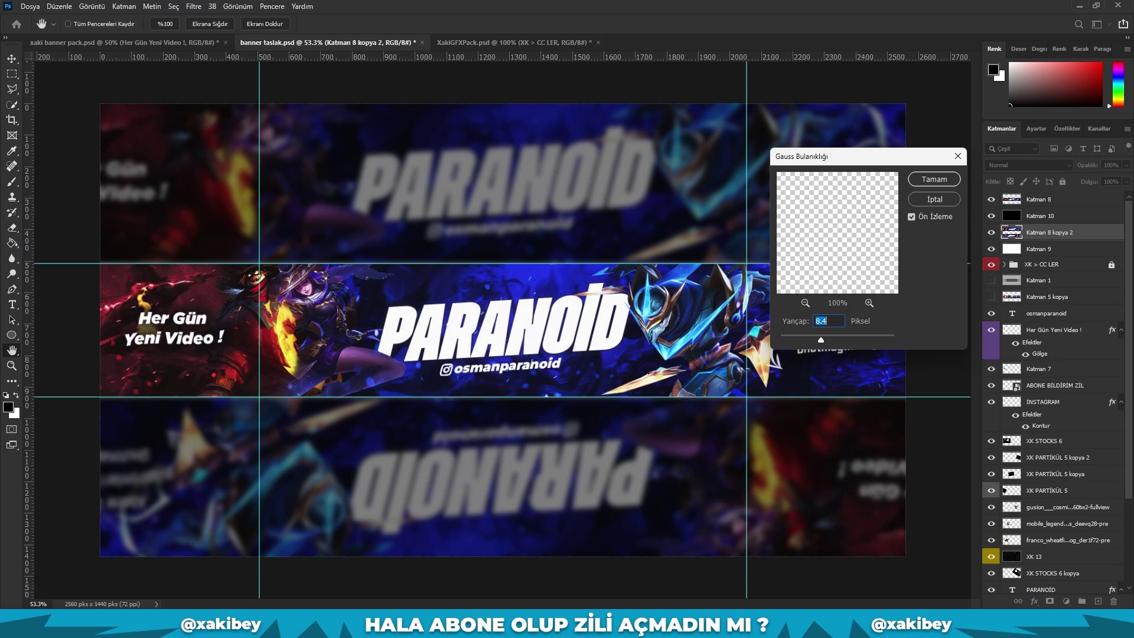
key("Return")
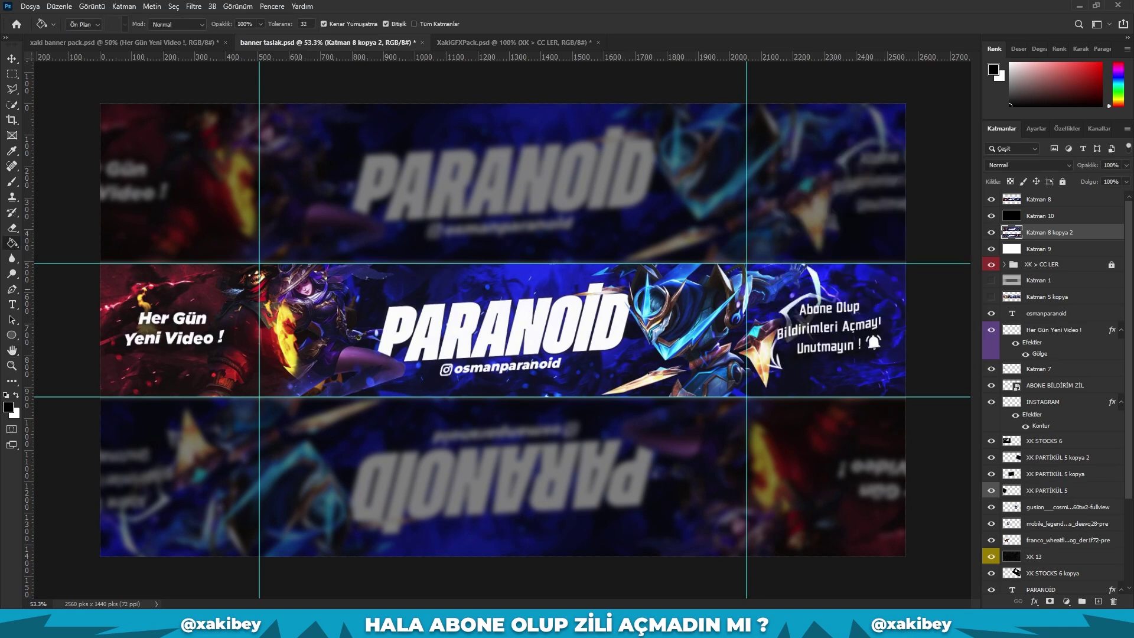
key("v")
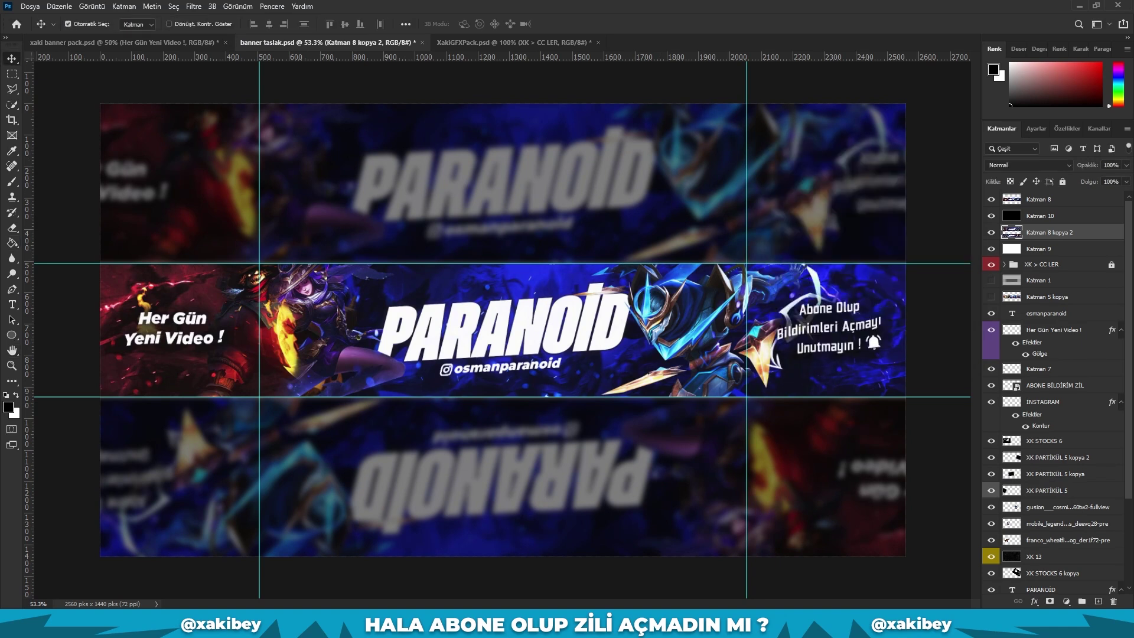
key("ctrl+semicolon")
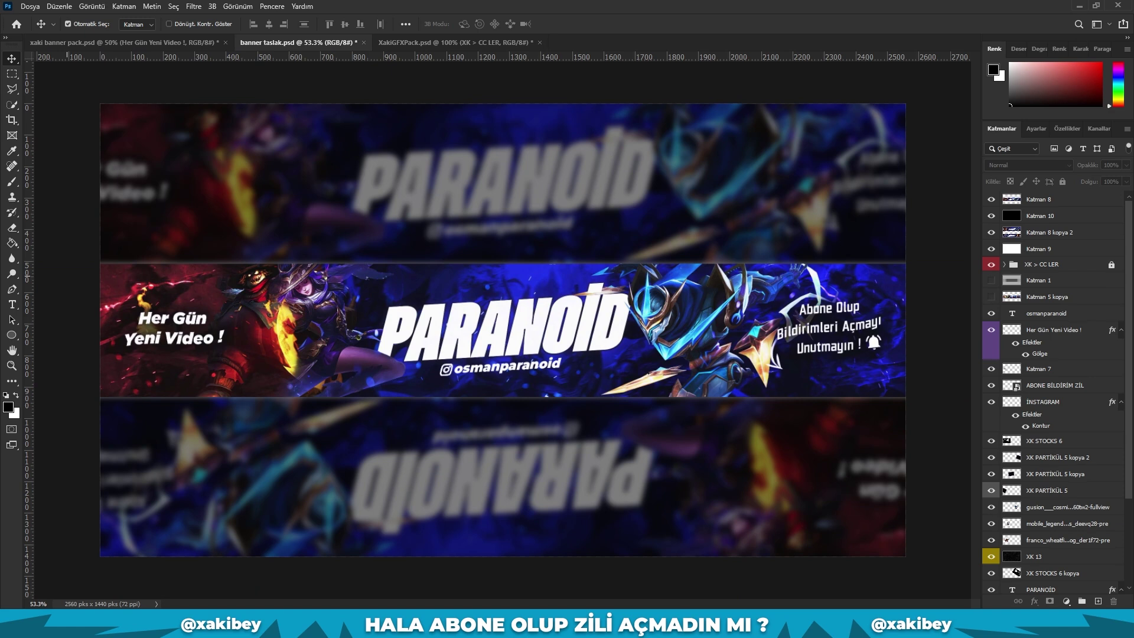